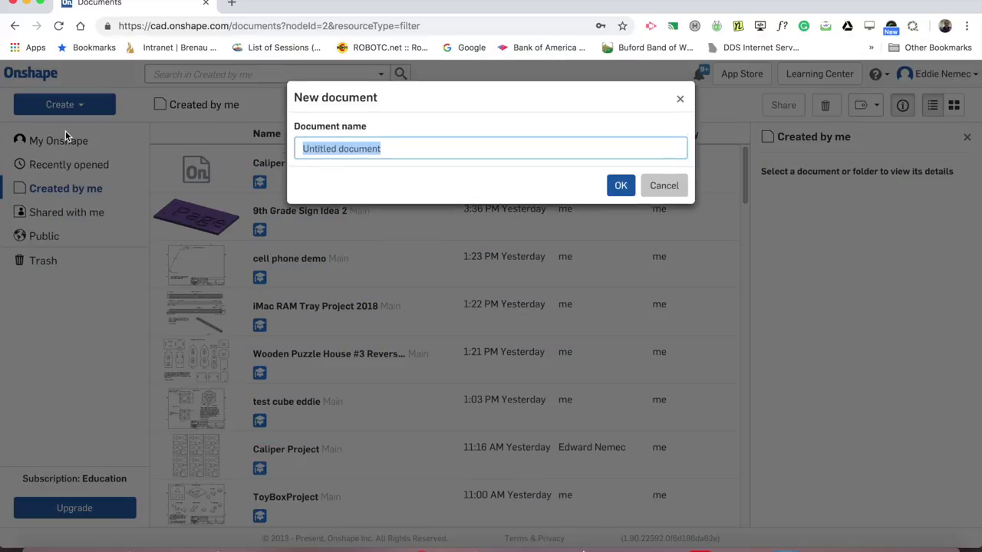
Create a new document named "Caliper Project" followed by the author's surname.
{"action": "type", "text": "Caliper "}
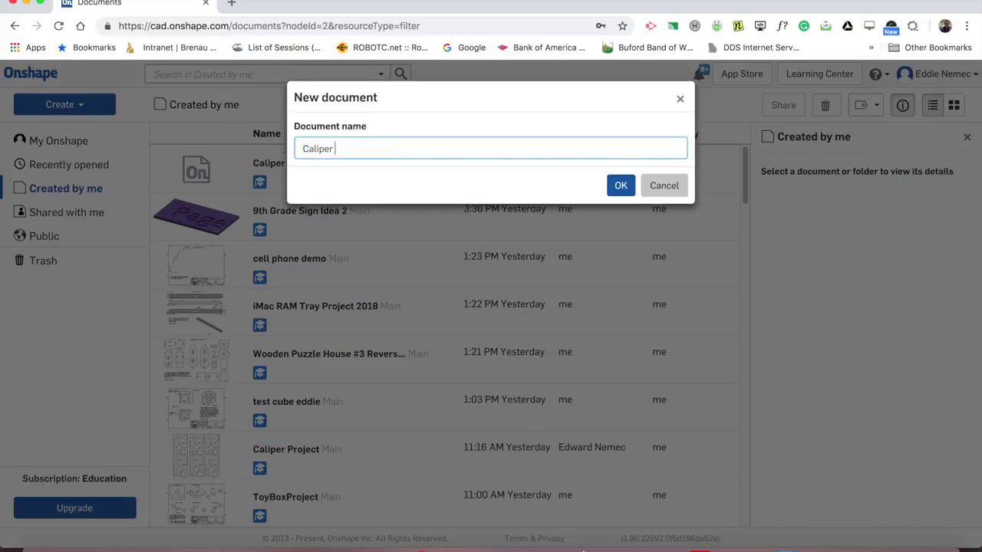
{"action": "type", "text": "Project Nemec"}
{"action": "left_click", "coordinate": [620, 187]}
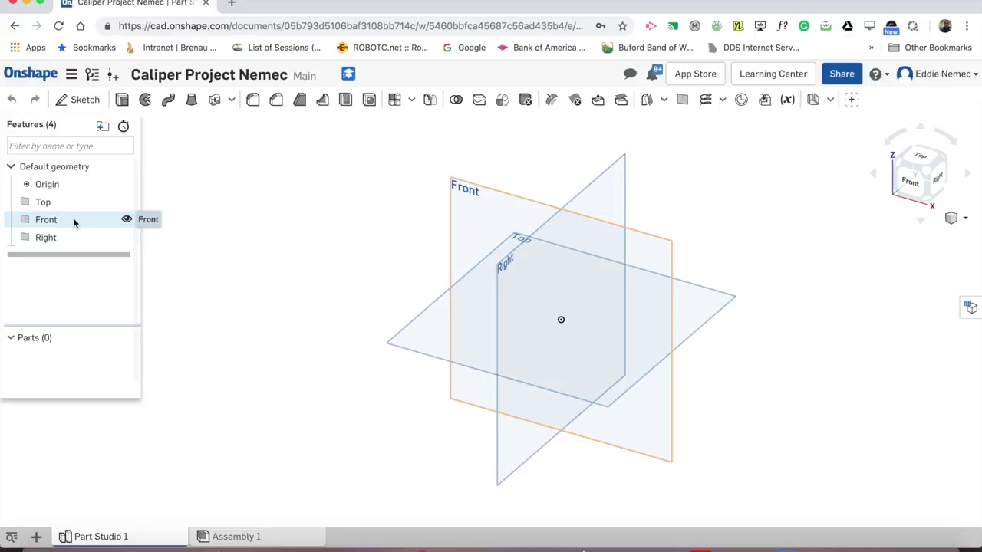
Hide the Front and Right default planes so that only the Top plane is displayed face-on.
{"action": "left_click", "coordinate": [127, 220]}
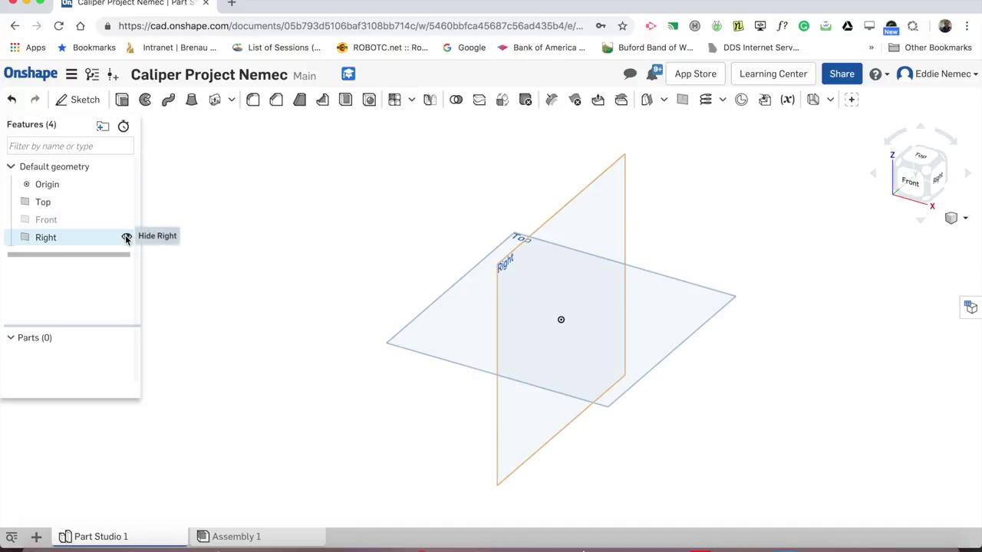
{"action": "left_click", "coordinate": [126, 238]}
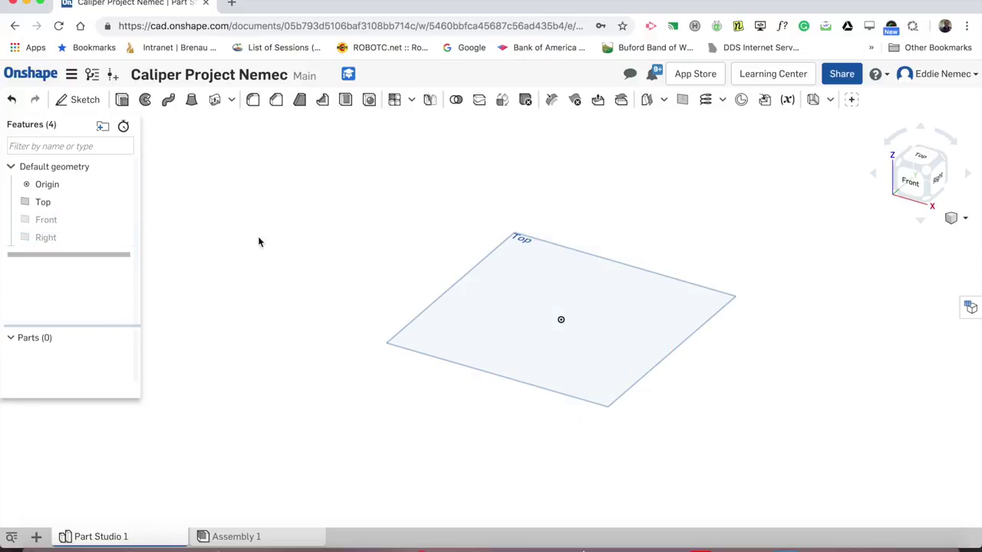
{"action": "left_click", "coordinate": [915, 161]}
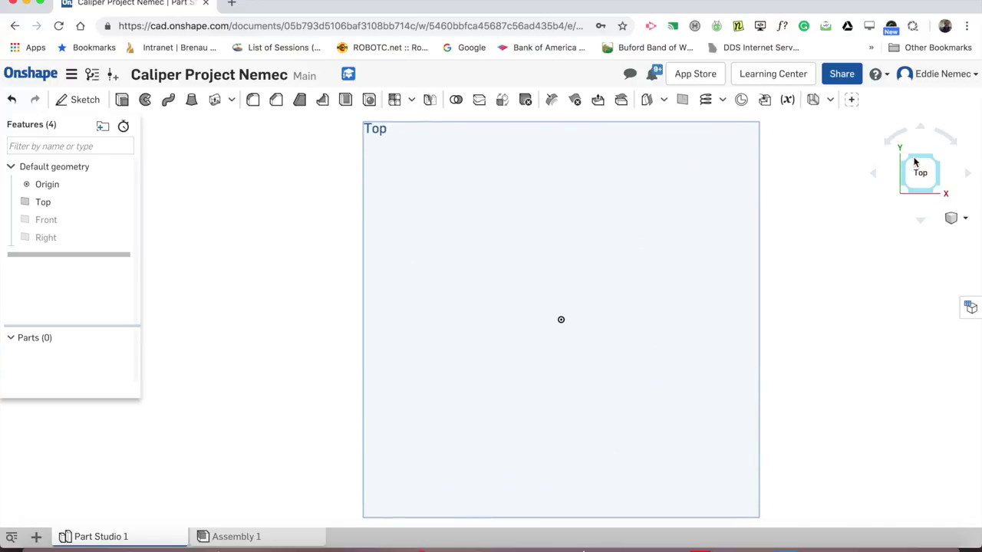
Set the workspace's default length unit to Millimeter.
{"action": "left_click", "coordinate": [71, 76]}
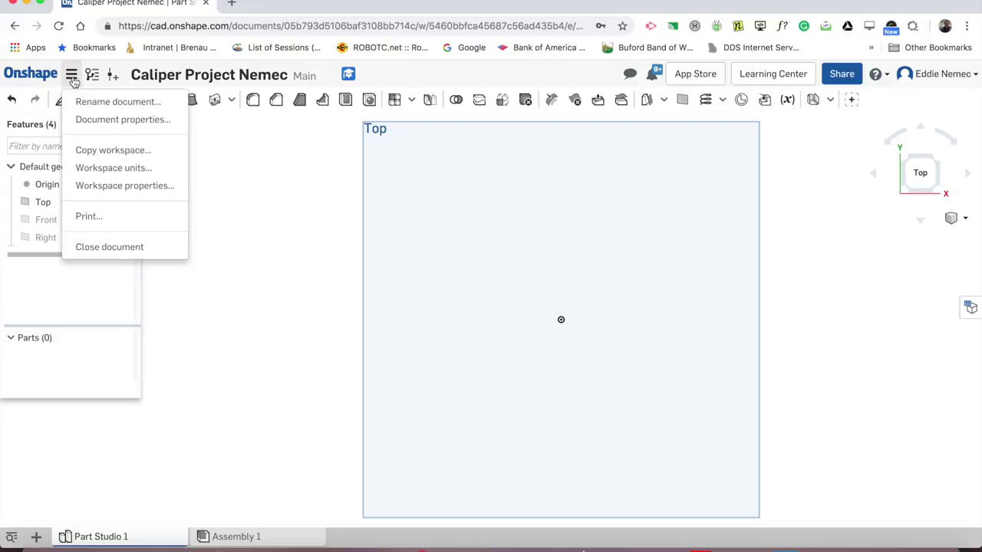
{"action": "left_click", "coordinate": [102, 167]}
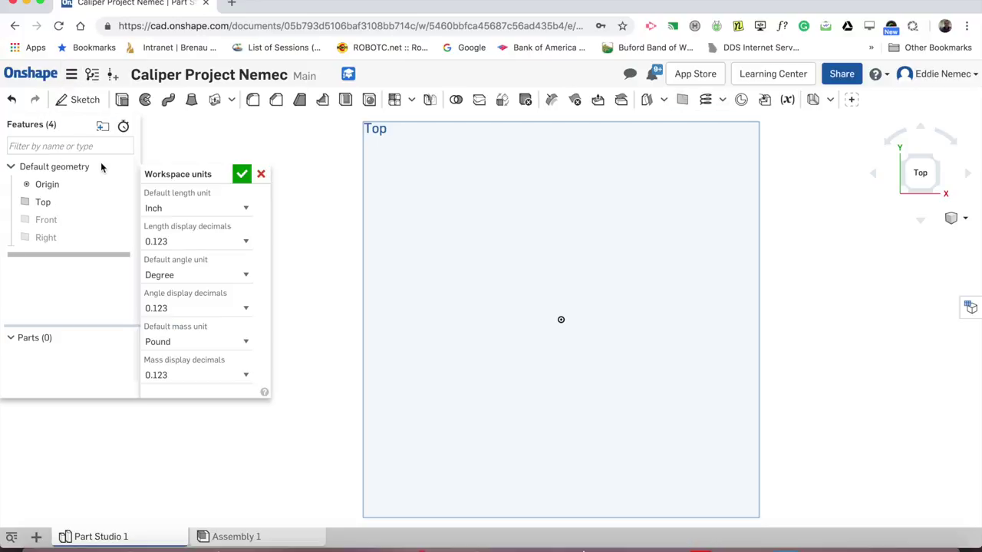
{"action": "left_click", "coordinate": [167, 208]}
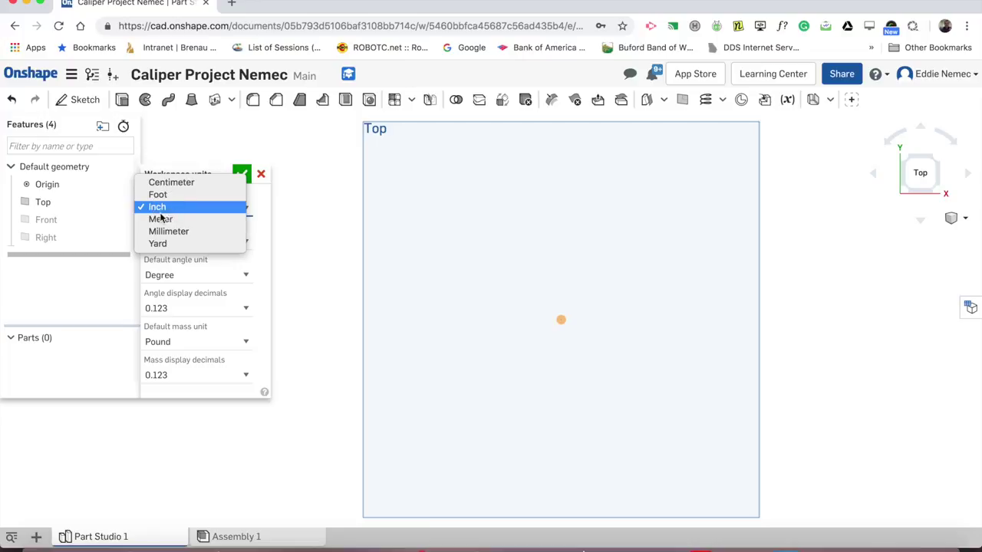
{"action": "left_click", "coordinate": [261, 178]}
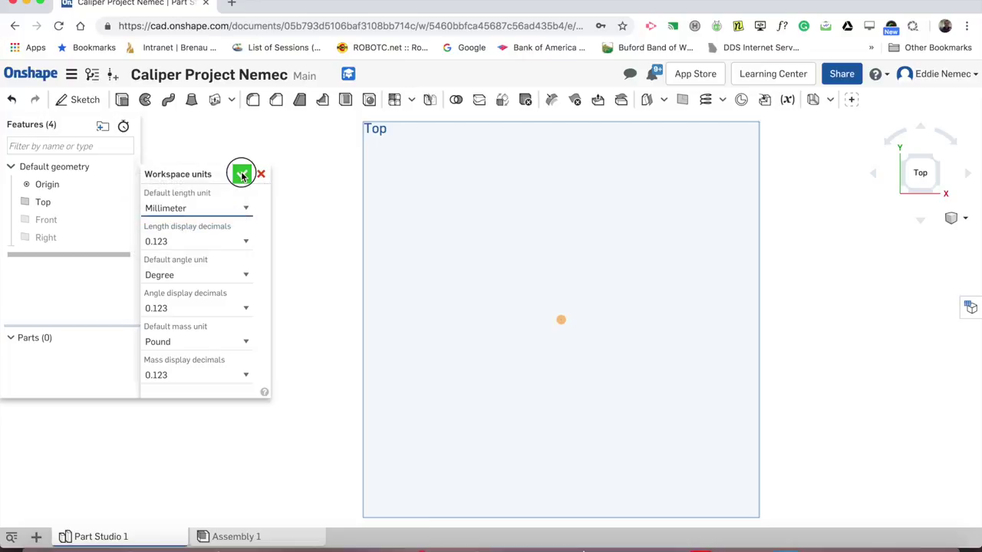
{"action": "left_click", "coordinate": [241, 176]}
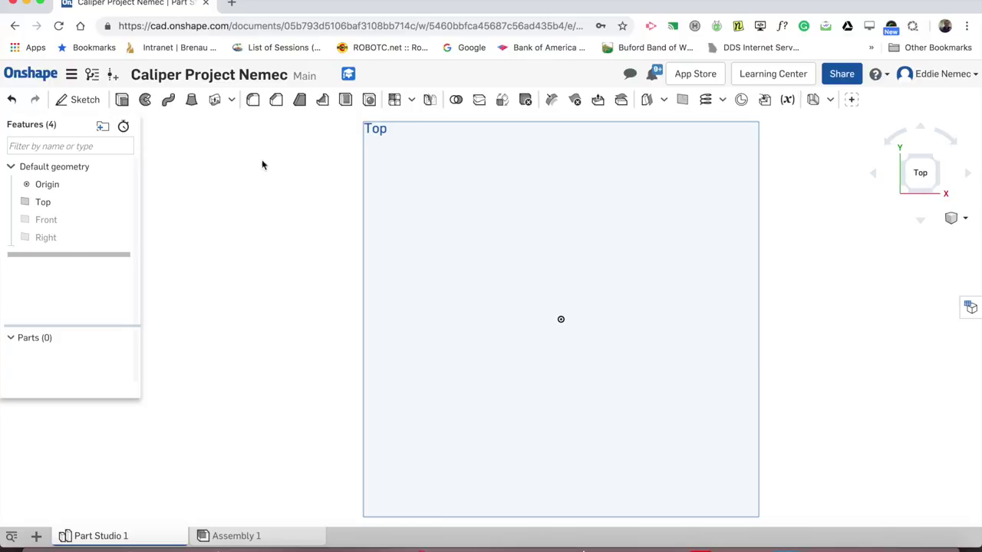
Start a sketch on the Top plane and draw a center point rectangle about 64 by 53 mm centred on the origin.
{"action": "left_click", "coordinate": [81, 105]}
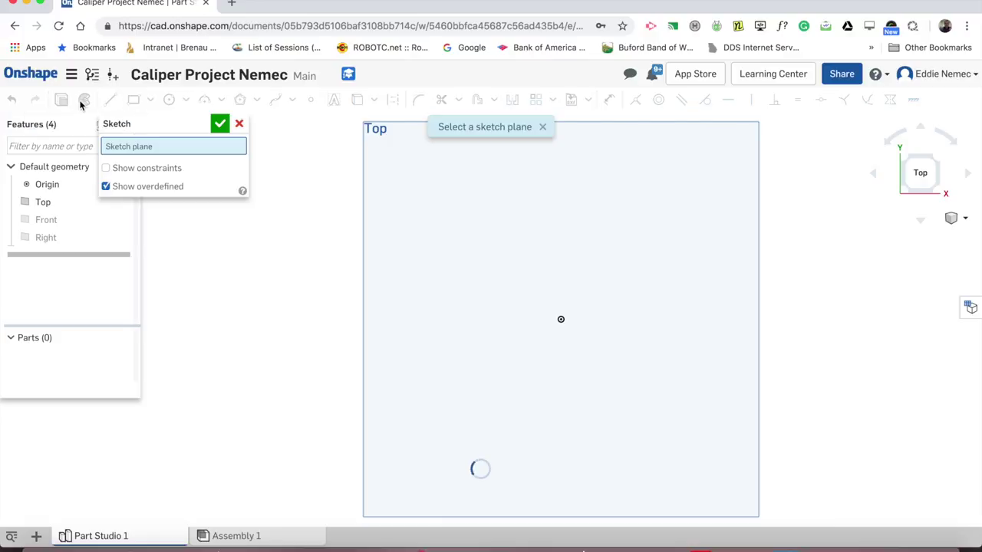
{"action": "left_click", "coordinate": [458, 204]}
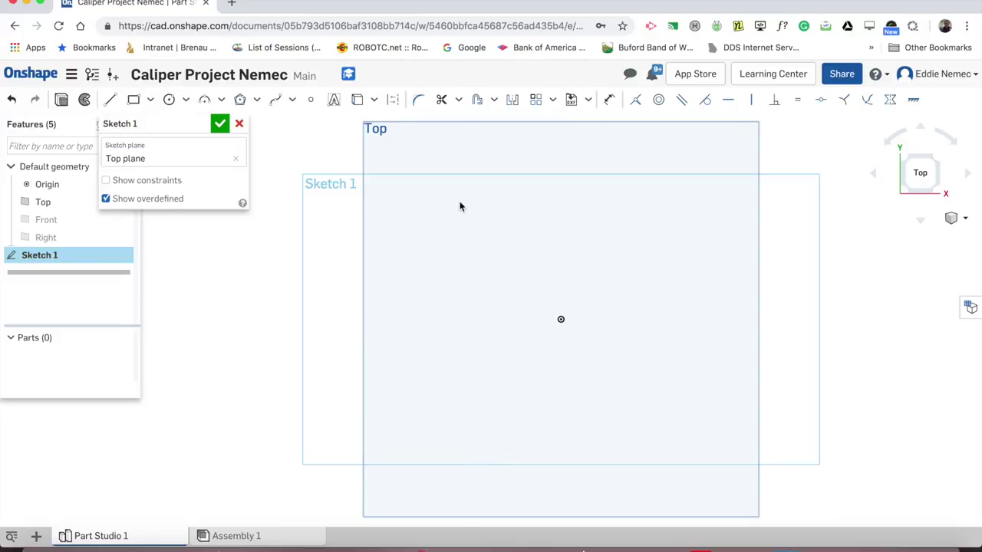
{"action": "key", "text": "ctrl+Right"}
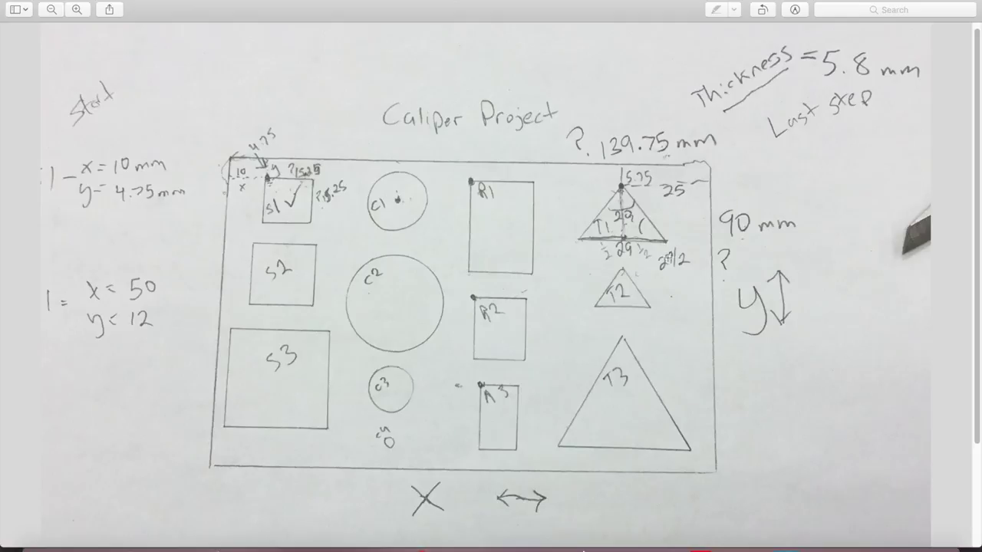
{"action": "key", "text": "ctrl+Left"}
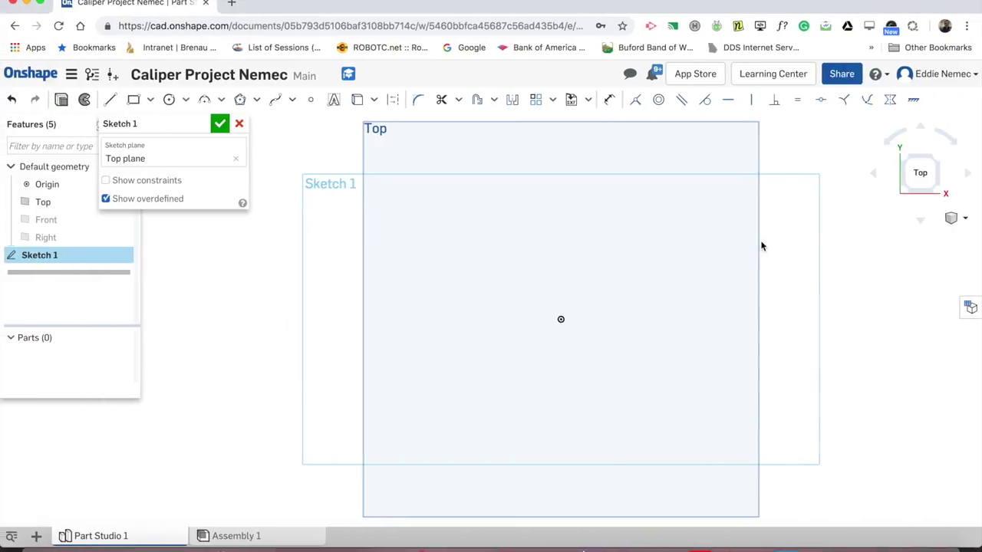
{"action": "left_click", "coordinate": [153, 99]}
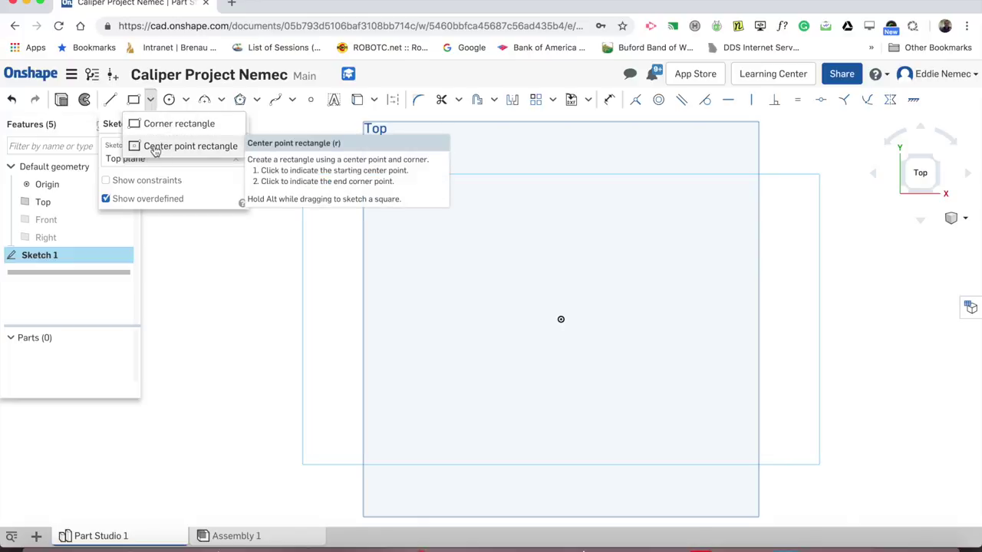
{"action": "left_click", "coordinate": [166, 149]}
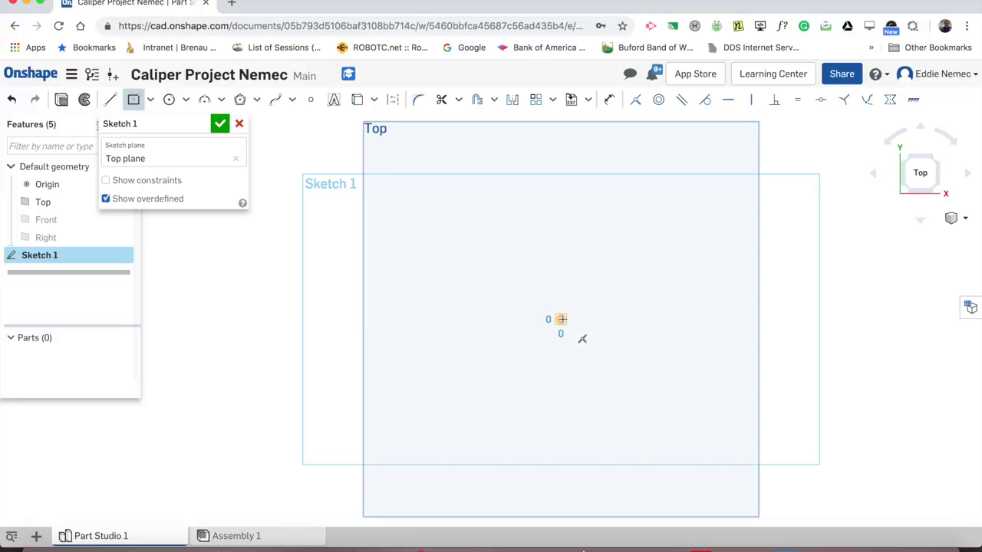
{"action": "left_click", "coordinate": [561, 319]}
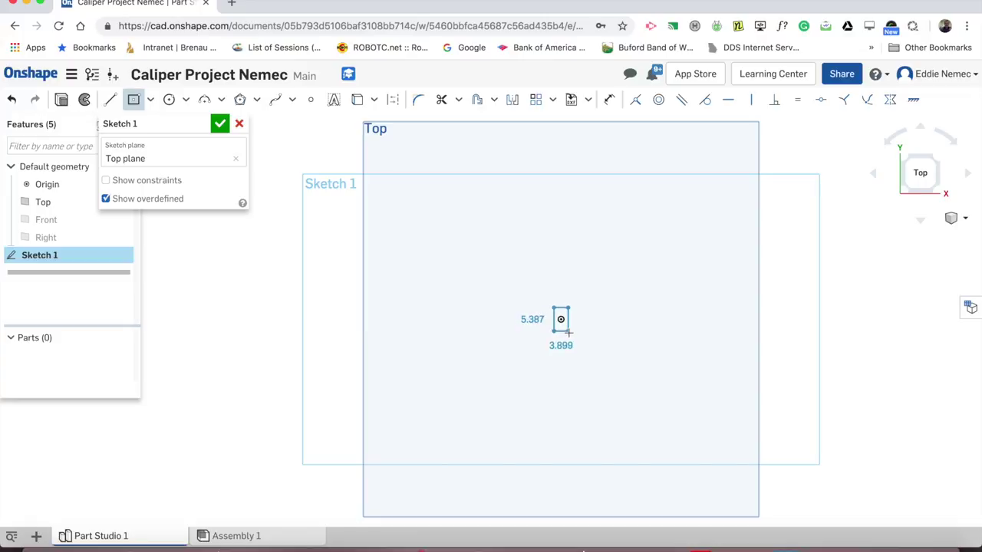
{"action": "left_click", "coordinate": [644, 388]}
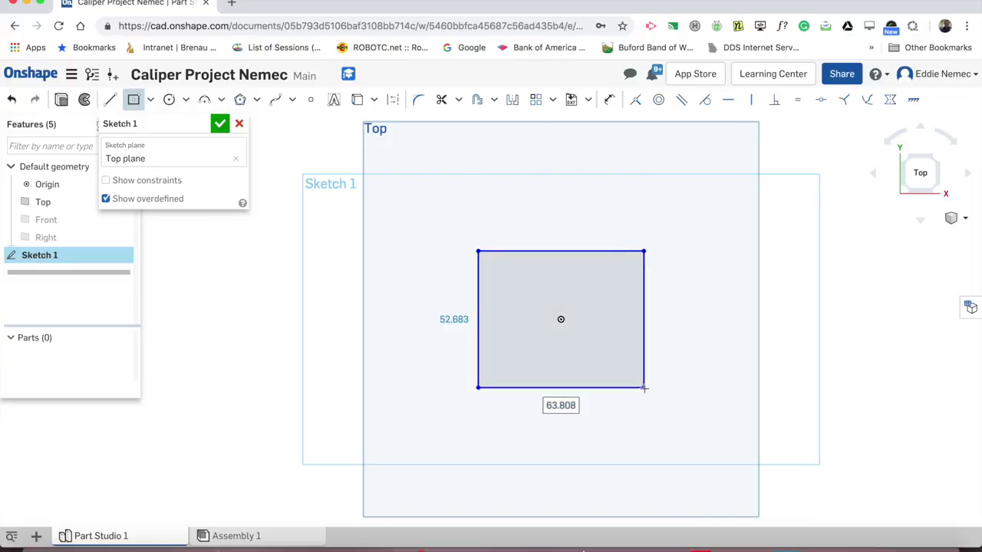
Set the rectangle's width to 139.75 mm and height to 90 mm, and place the width dimension below the rectangle.
{"action": "type", "text": "13"}
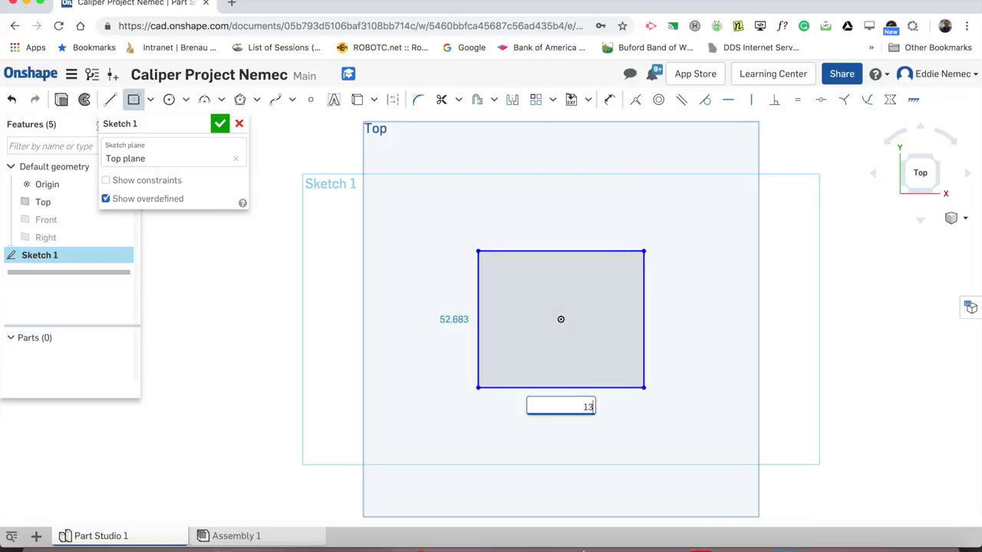
{"action": "type", "text": "9.75"}
{"action": "key", "text": "Return"}
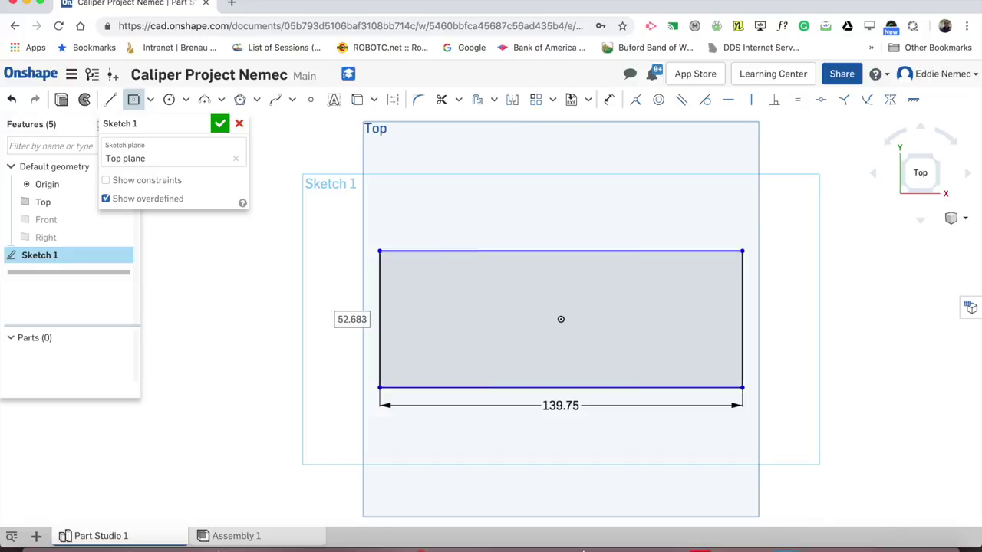
{"action": "type", "text": "90"}
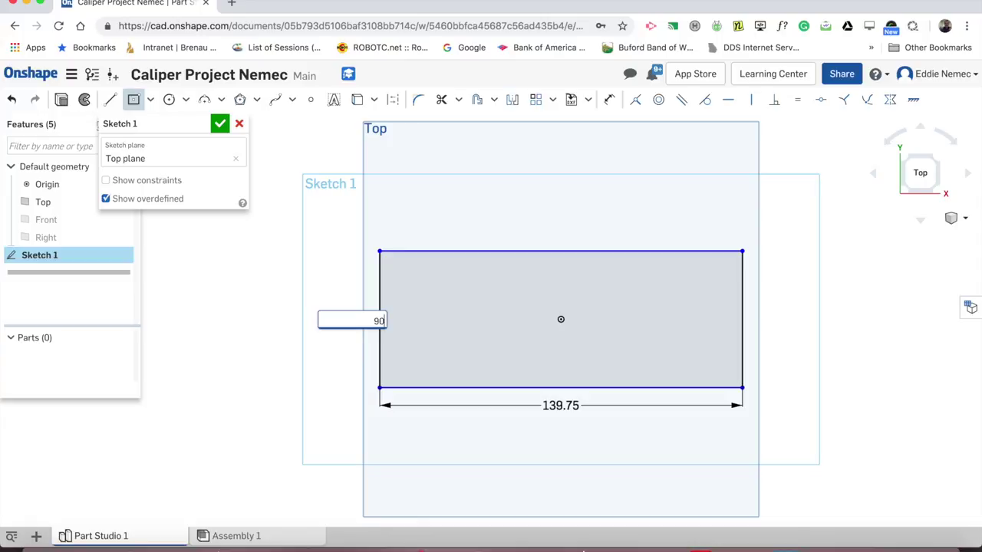
{"action": "key", "text": "Return"}
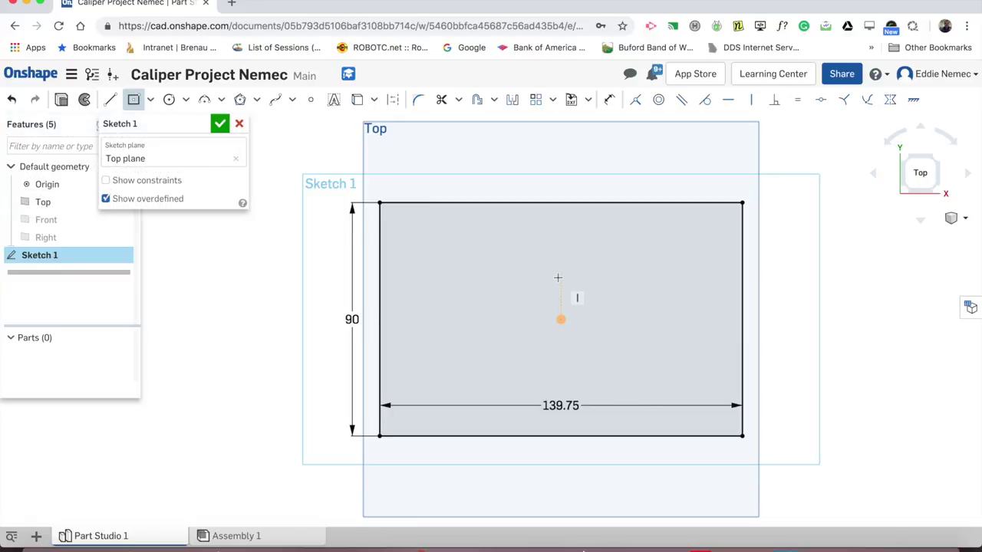
{"action": "right_click", "coordinate": [518, 149]}
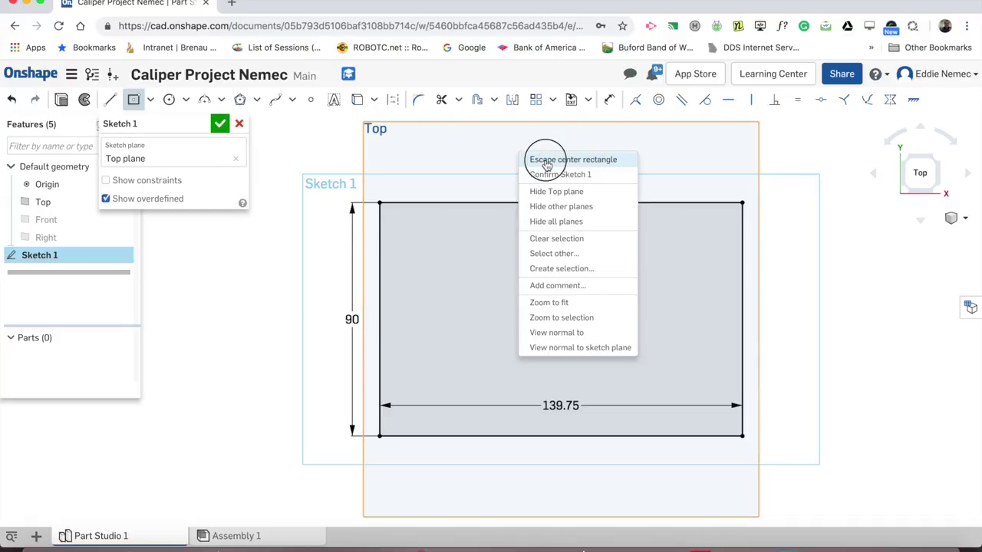
{"action": "left_click", "coordinate": [546, 160]}
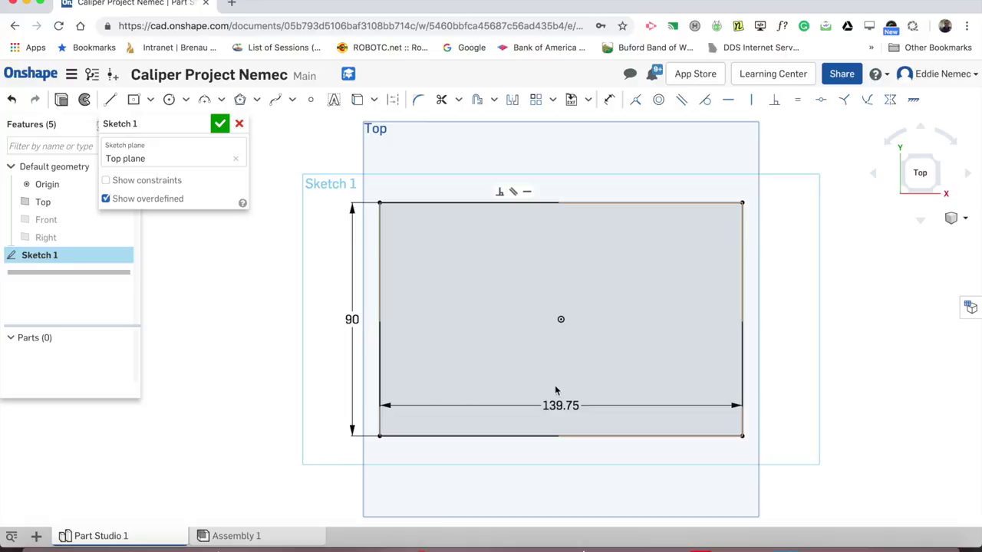
{"action": "left_click_drag", "start_coordinate": [559, 405], "coordinate": [555, 474]}
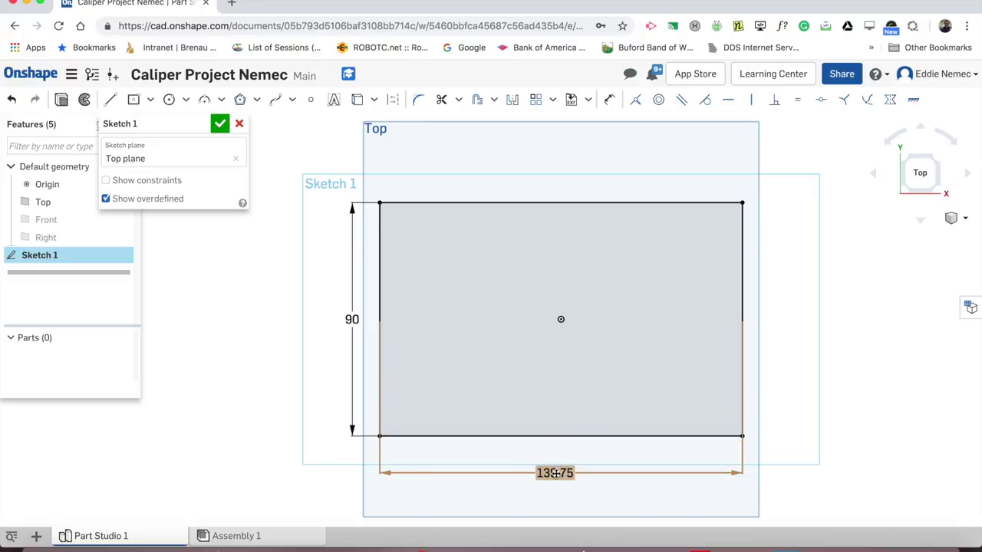
Check square S1's offsets on the hand-drawn plan and draw a 10 mm line along the rectangle's upper edge from its upper-left corner.
{"action": "key", "text": "ctrl+Right"}
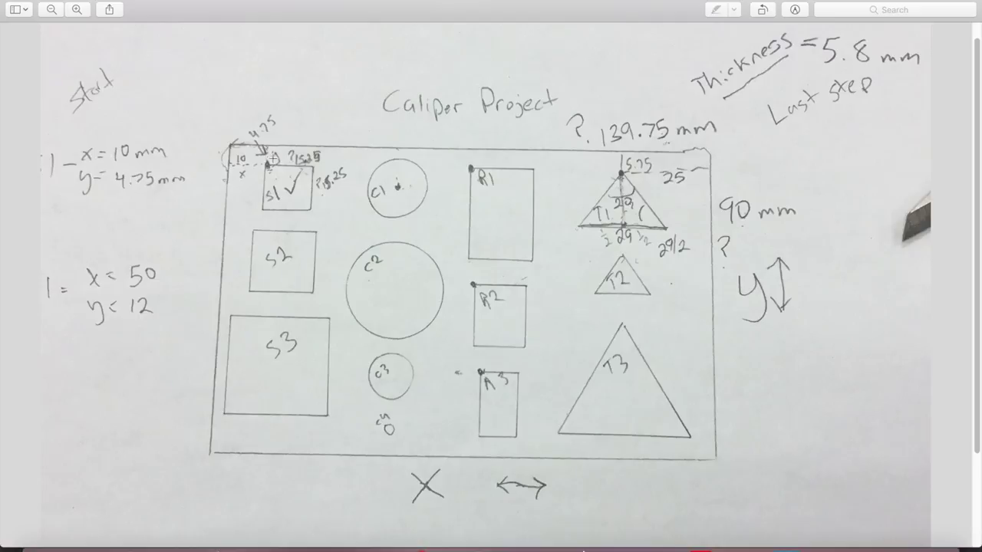
{"action": "left_click_drag", "start_coordinate": [257, 159], "coordinate": [279, 175]}
{"action": "left_click", "coordinate": [232, 162]}
{"action": "key", "text": "ctrl+Left"}
{"action": "scroll", "coordinate": [432, 222], "scroll_direction": "down", "scroll_amount": 5}
{"action": "scroll", "coordinate": [433, 221], "scroll_direction": "up", "scroll_amount": 5}
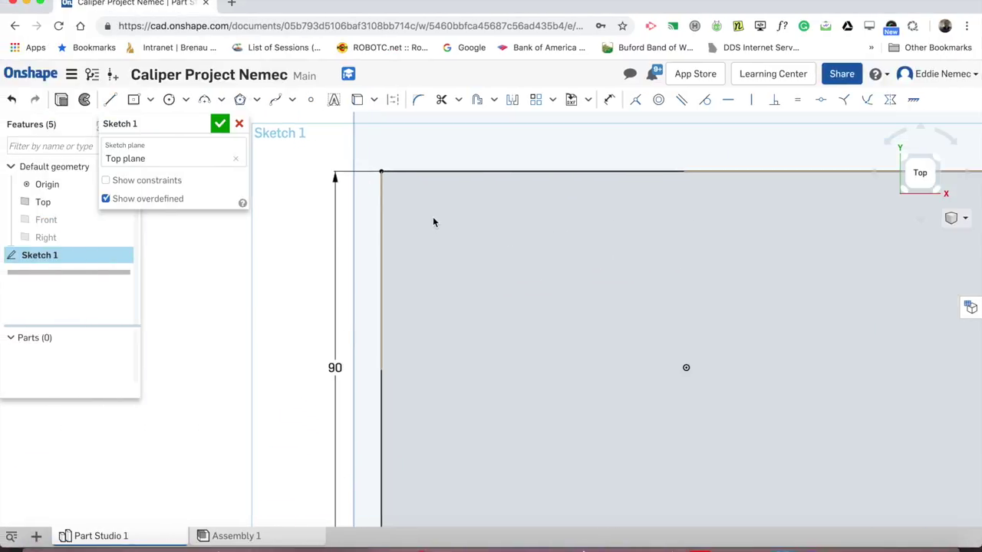
{"action": "left_click", "coordinate": [112, 101]}
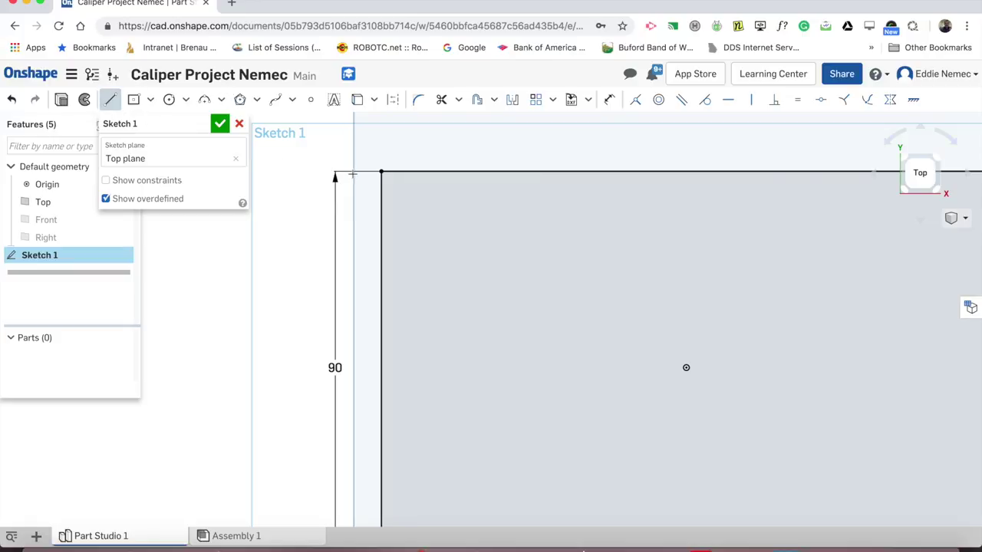
{"action": "left_click", "coordinate": [381, 171]}
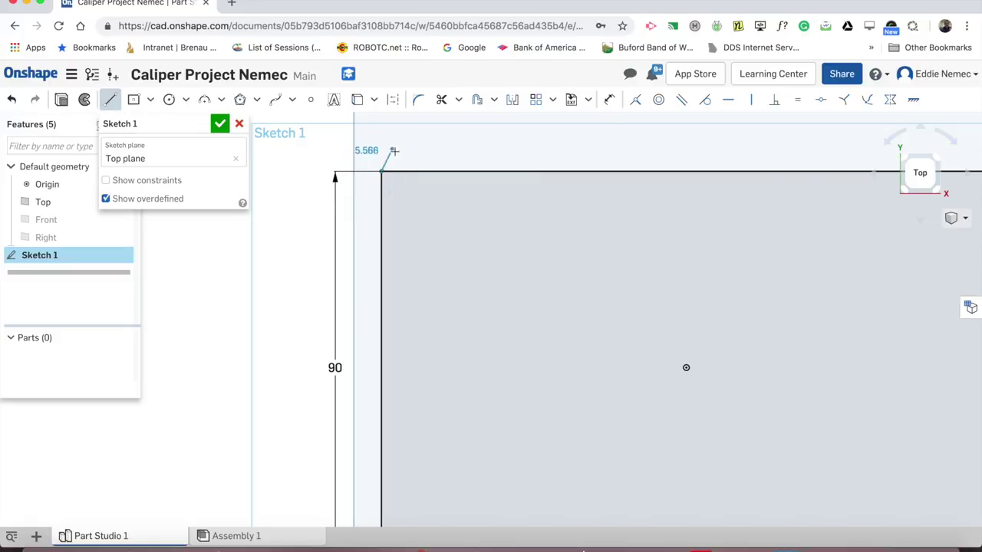
{"action": "left_click", "coordinate": [444, 171]}
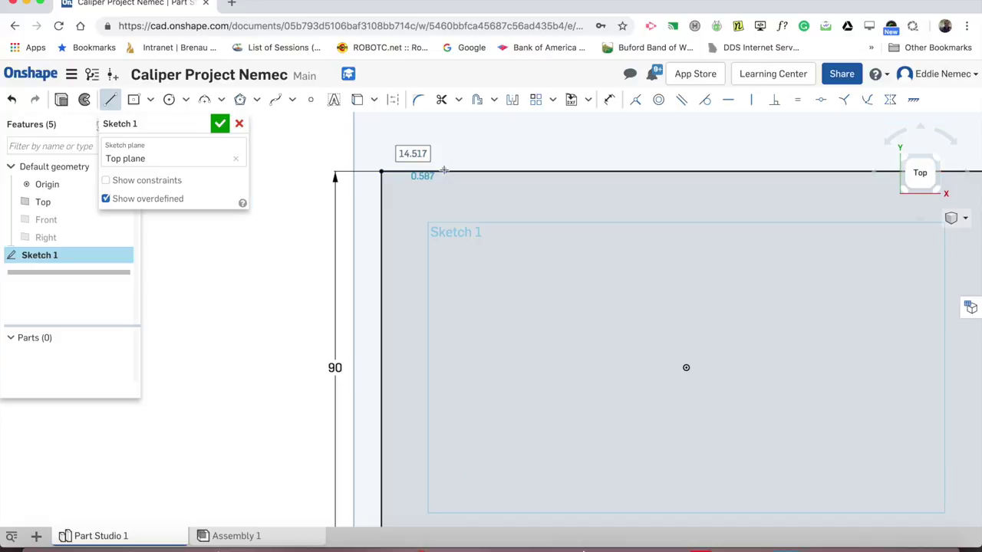
{"action": "type", "text": "10"}
{"action": "key", "text": "Return"}
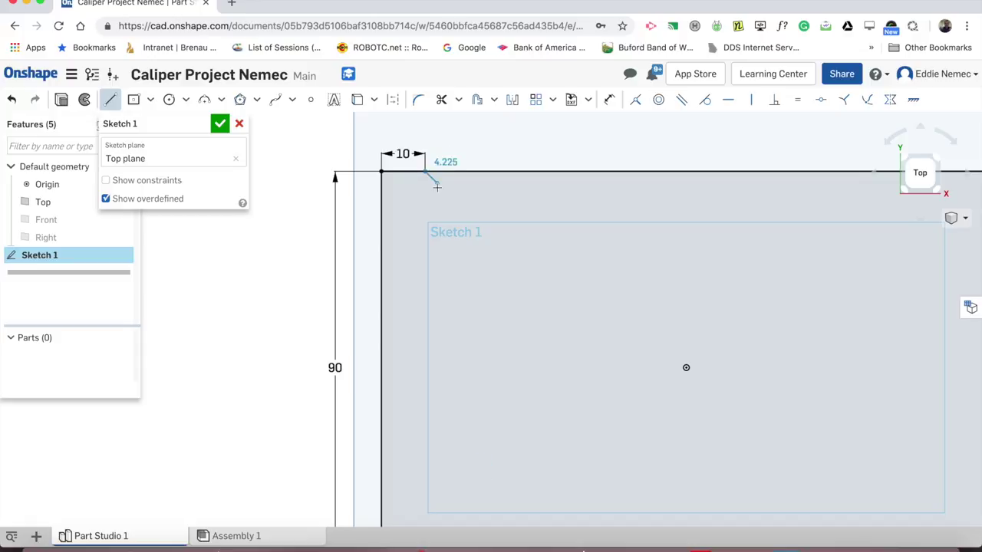
Draw a 4.75 mm vertical line down from the end of the 10 mm line to locate square S1's corner.
{"action": "left_click", "coordinate": [427, 193]}
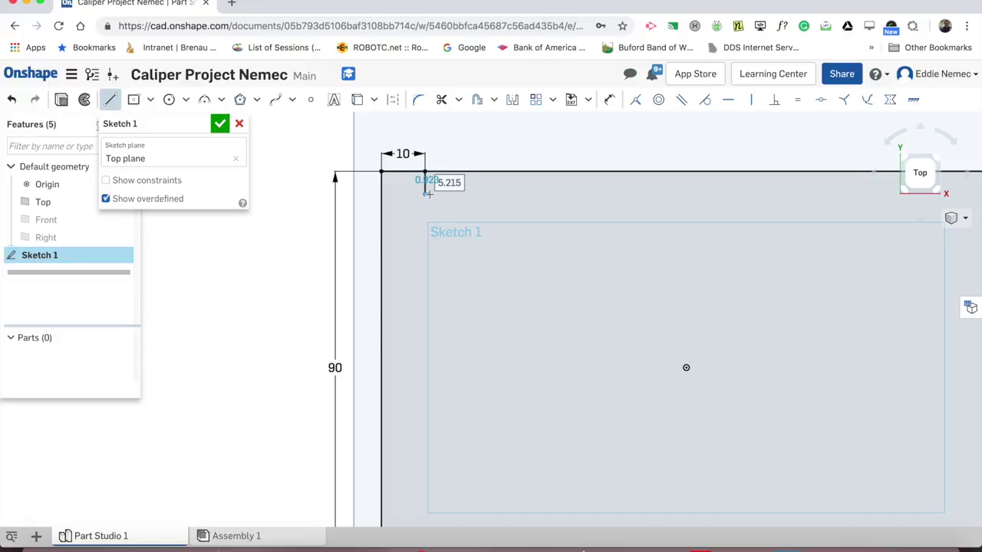
{"action": "type", "text": "4.75"}
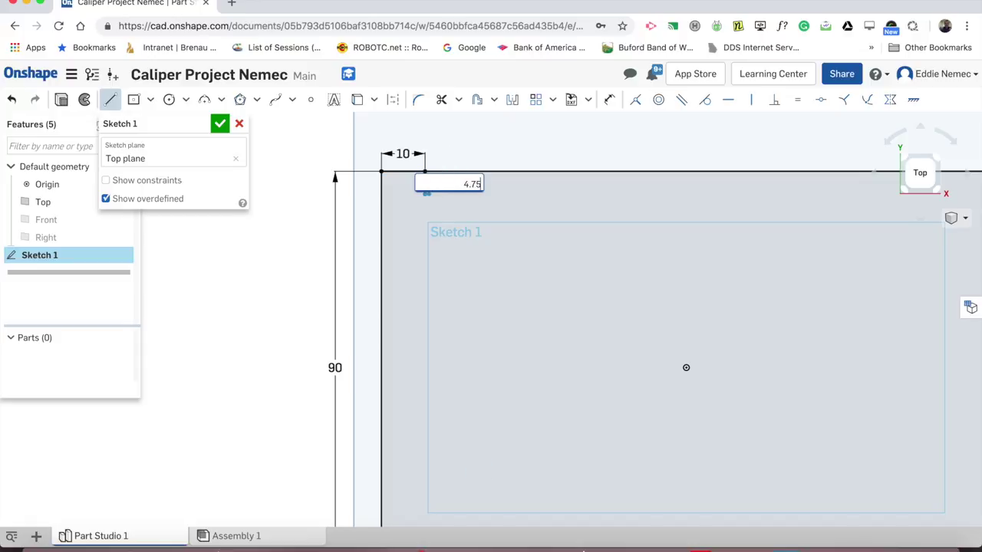
{"action": "key", "text": "Return"}
{"action": "scroll", "coordinate": [451, 179], "scroll_direction": "down", "scroll_amount": 2}
{"action": "scroll", "coordinate": [451, 180], "scroll_direction": "up", "scroll_amount": 4}
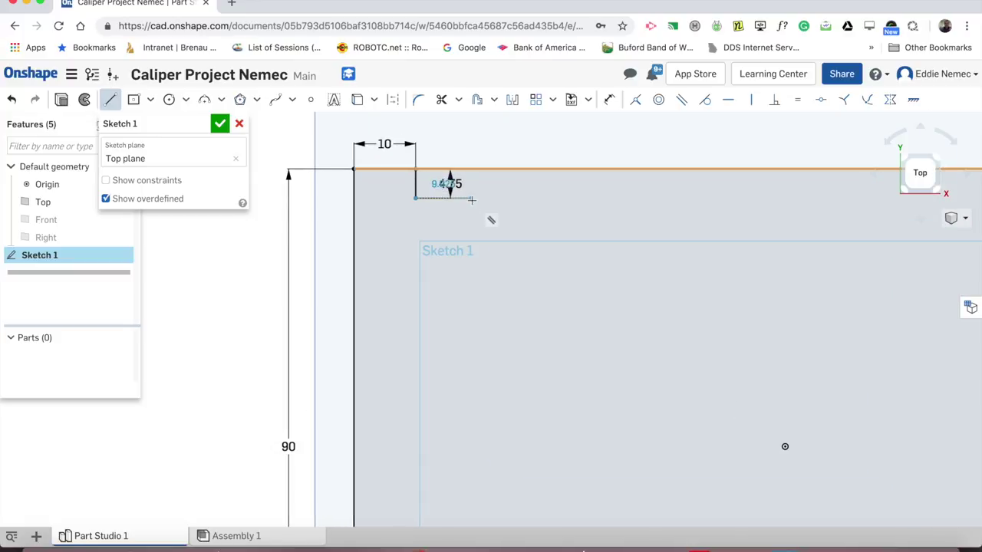
{"action": "key", "text": "ctrl+Right"}
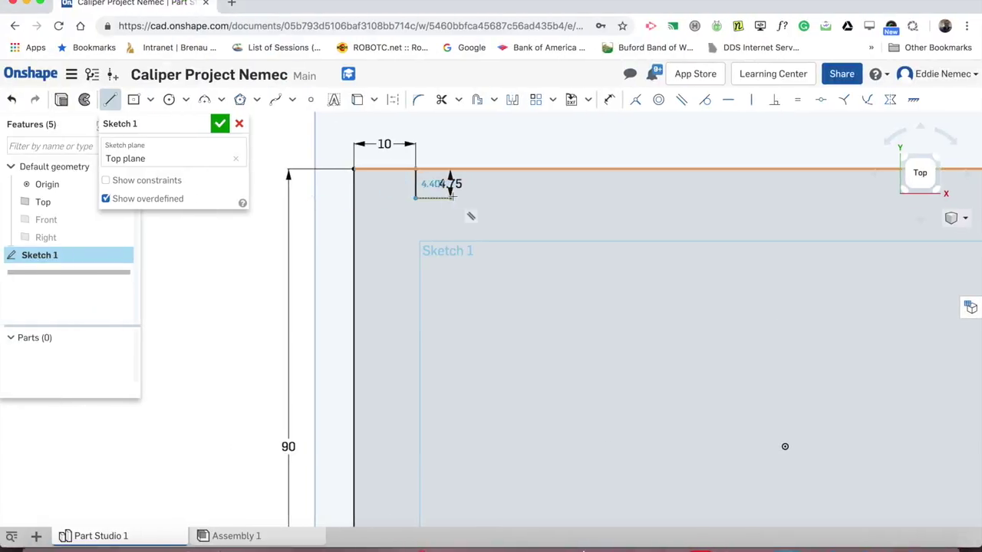
Draw square S1's upper side 15.25 mm rightward from the 4.75 mm line's end and its right side 15.25 mm downward.
{"action": "left_click", "coordinate": [415, 198]}
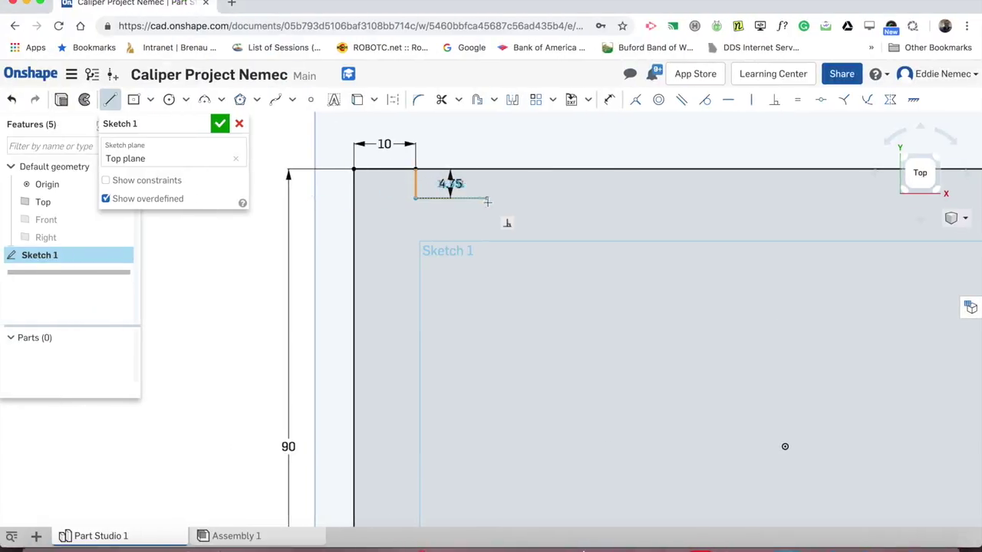
{"action": "left_click", "coordinate": [488, 198]}
{"action": "type", "text": "15.25"}
{"action": "key", "text": "Return"}
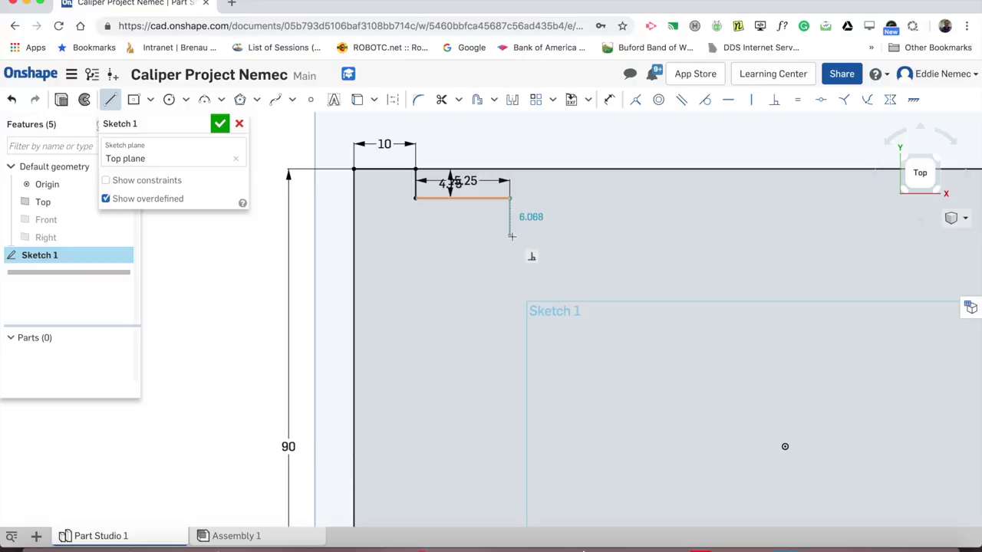
{"action": "type", "text": "15"}
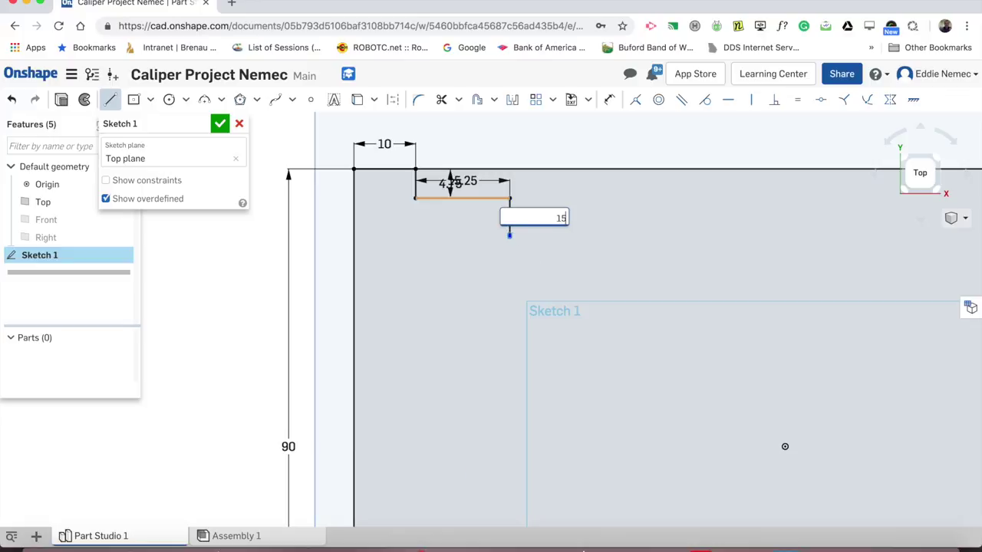
{"action": "type", "text": ".25"}
{"action": "key", "text": "Return"}
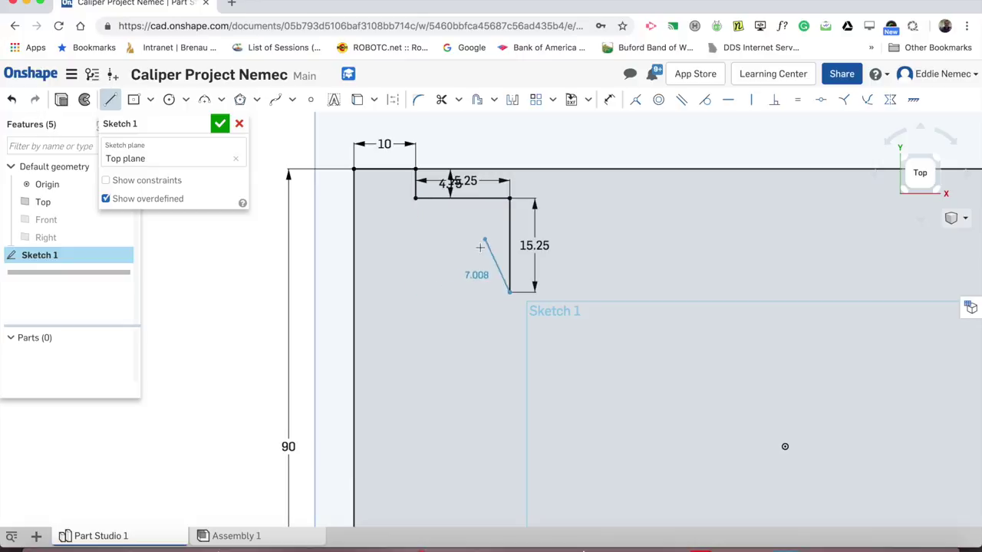
Draw square S1's 15.25 mm lower side leftward and close the square with a line up to its starting corner.
{"action": "left_click", "coordinate": [464, 290]}
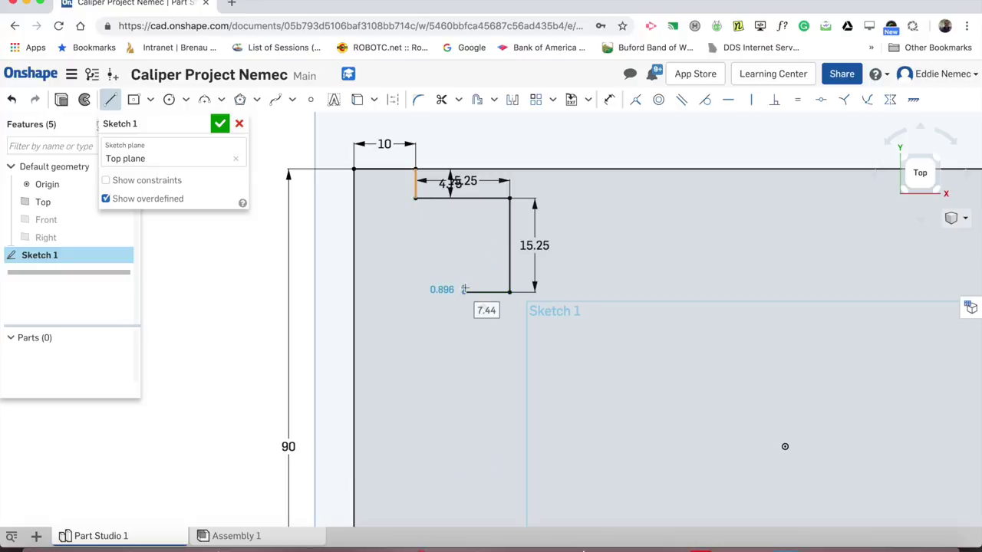
{"action": "type", "text": "15.25"}
{"action": "key", "text": "Return"}
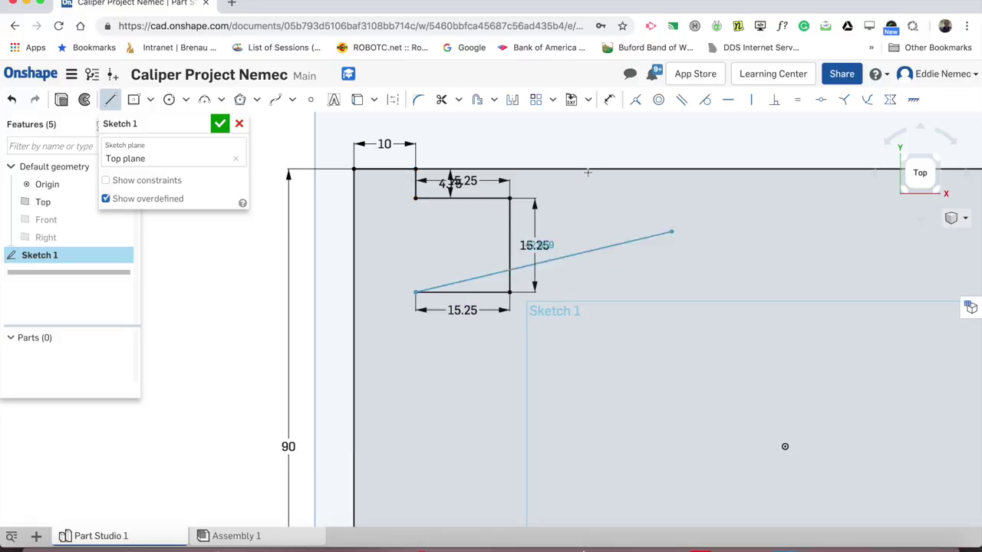
{"action": "left_click", "coordinate": [415, 198]}
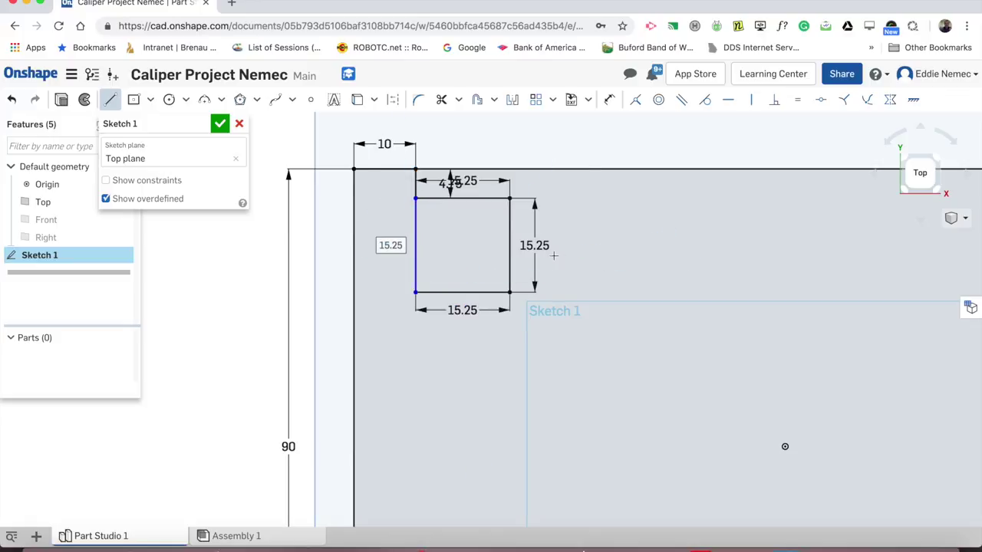
Switch to the hand-drawn plan image and mark circle C1's diameter with a horizontal red line across it.
{"action": "scroll", "coordinate": [572, 251], "scroll_direction": "up", "scroll_amount": 3}
{"action": "scroll", "coordinate": [691, 330], "scroll_direction": "down", "scroll_amount": 6}
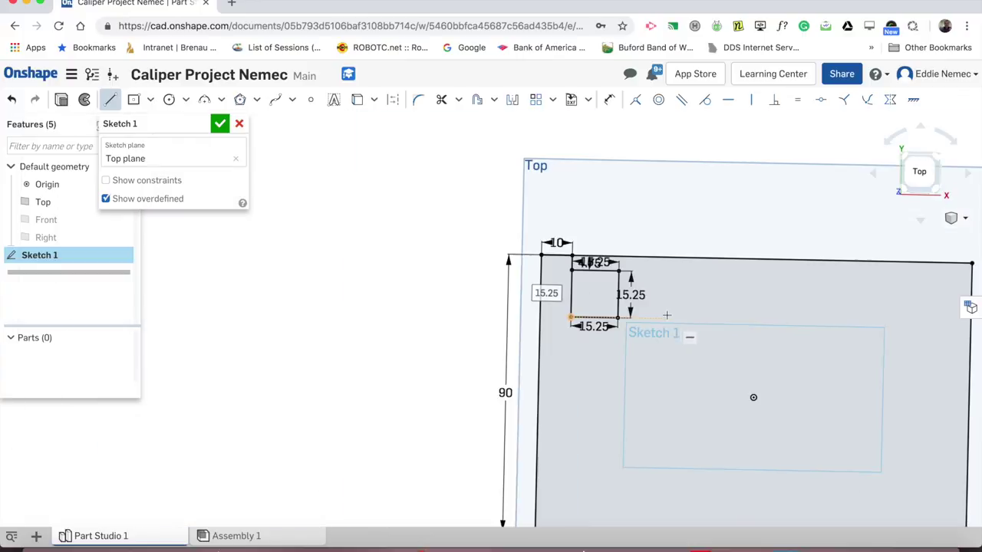
{"action": "scroll", "coordinate": [610, 300], "scroll_direction": "up", "scroll_amount": 4}
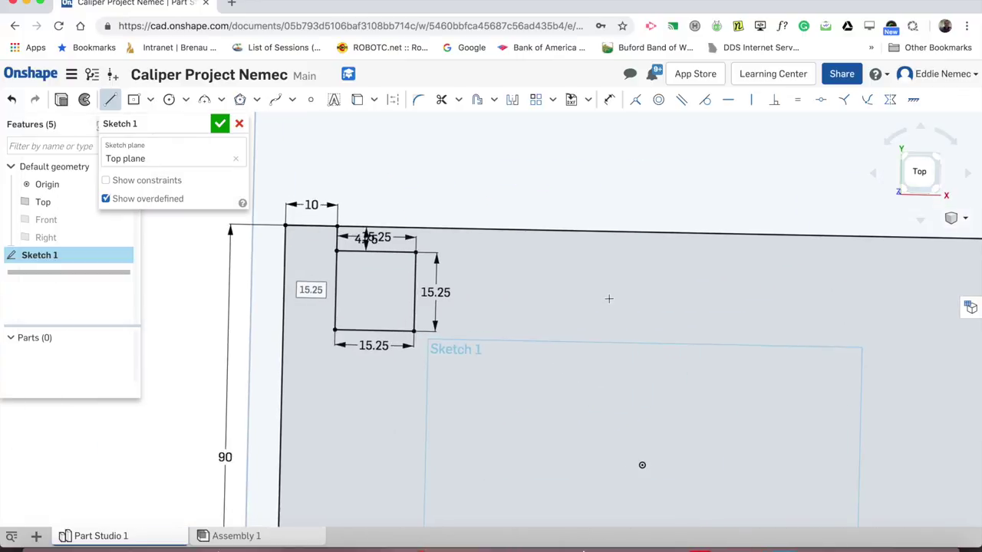
{"action": "scroll", "coordinate": [616, 297], "scroll_direction": "down", "scroll_amount": 2}
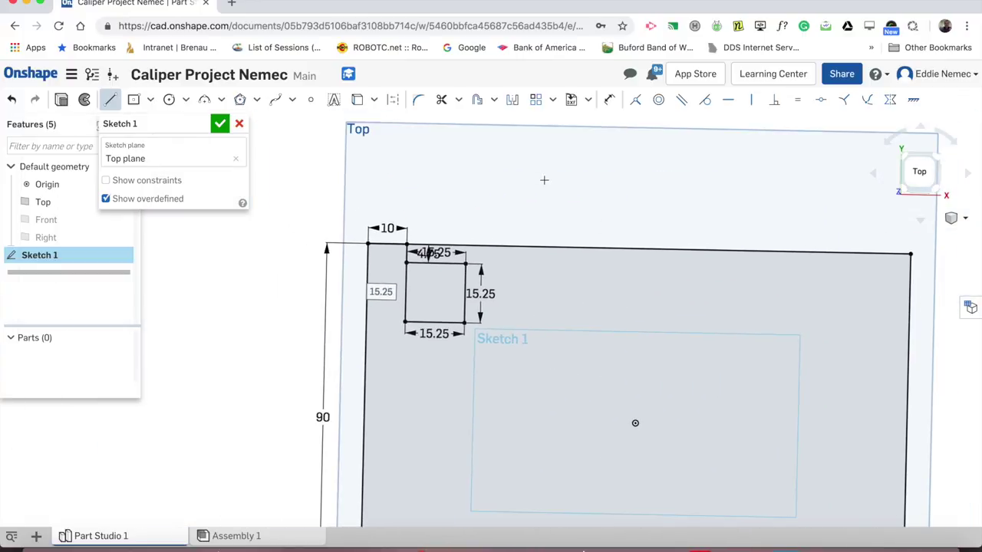
{"action": "key", "text": "super+Tab"}
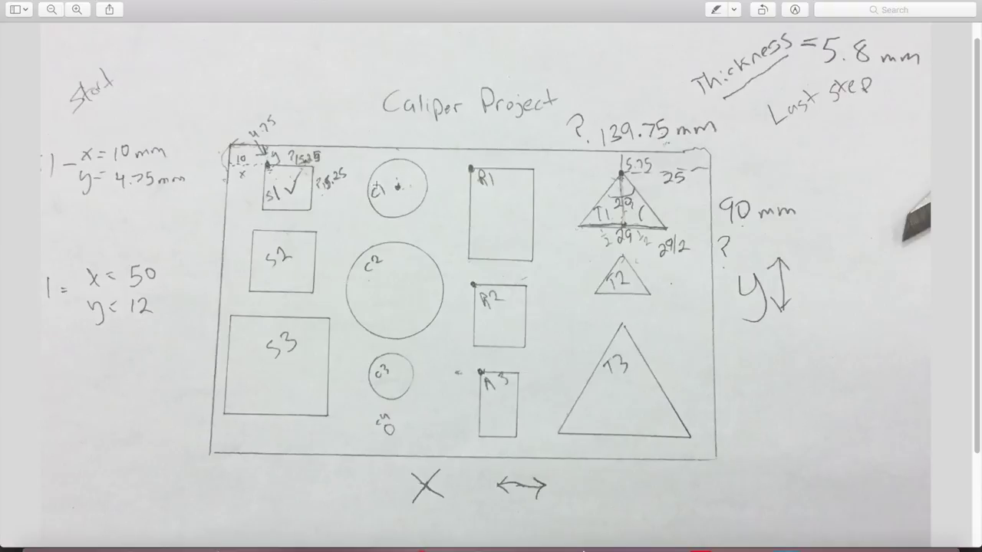
{"action": "left_click", "coordinate": [398, 186]}
{"action": "left_click", "coordinate": [735, 10]}
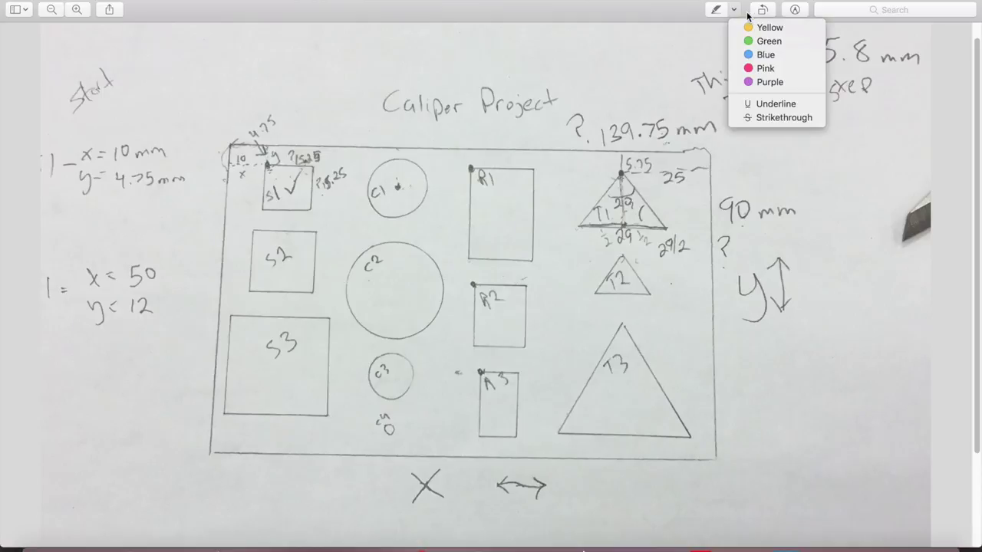
{"action": "left_click", "coordinate": [795, 9]}
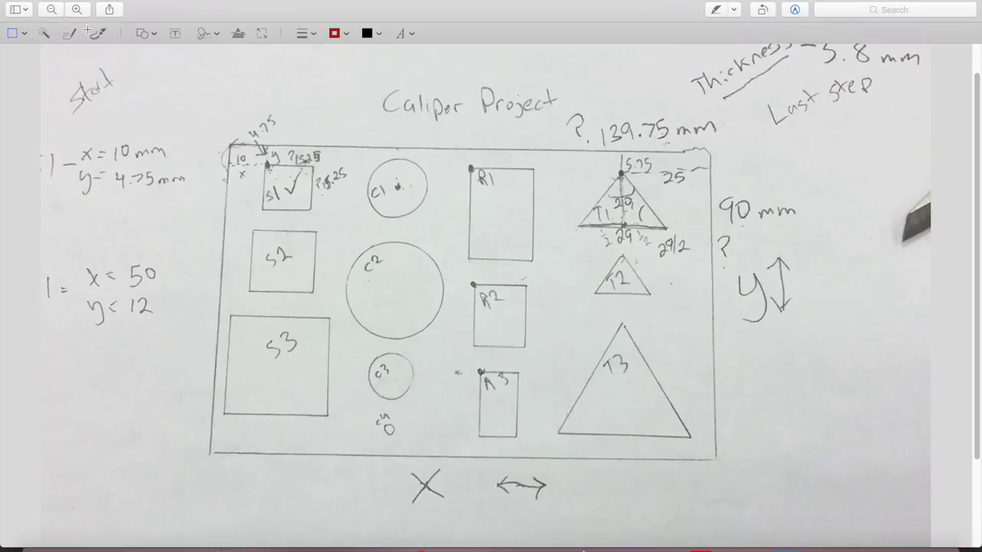
{"action": "left_click", "coordinate": [146, 36]}
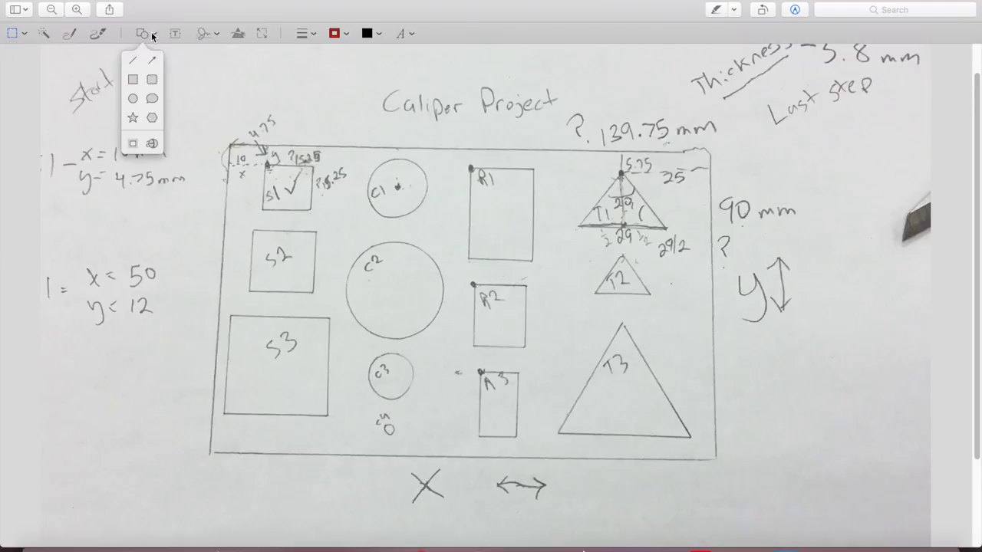
{"action": "left_click", "coordinate": [135, 54]}
{"action": "left_click_drag", "start_coordinate": [398, 281], "coordinate": [384, 190]}
{"action": "left_click_drag", "start_coordinate": [447, 187], "coordinate": [426, 188]}
Add the text label "20 mm" to the plan and place it above circle C1's red diameter line.
{"action": "left_click", "coordinate": [400, 33]}
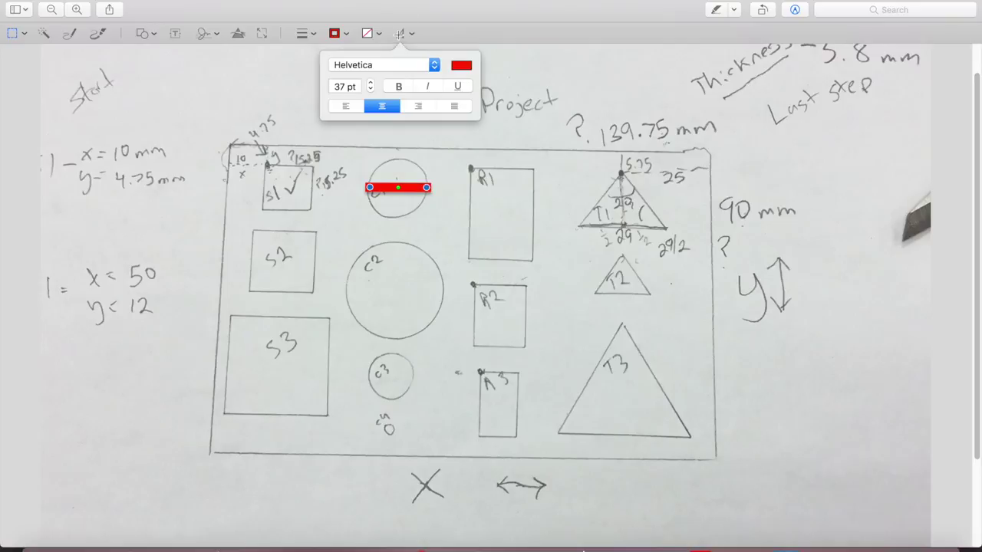
{"action": "left_click", "coordinate": [175, 33]}
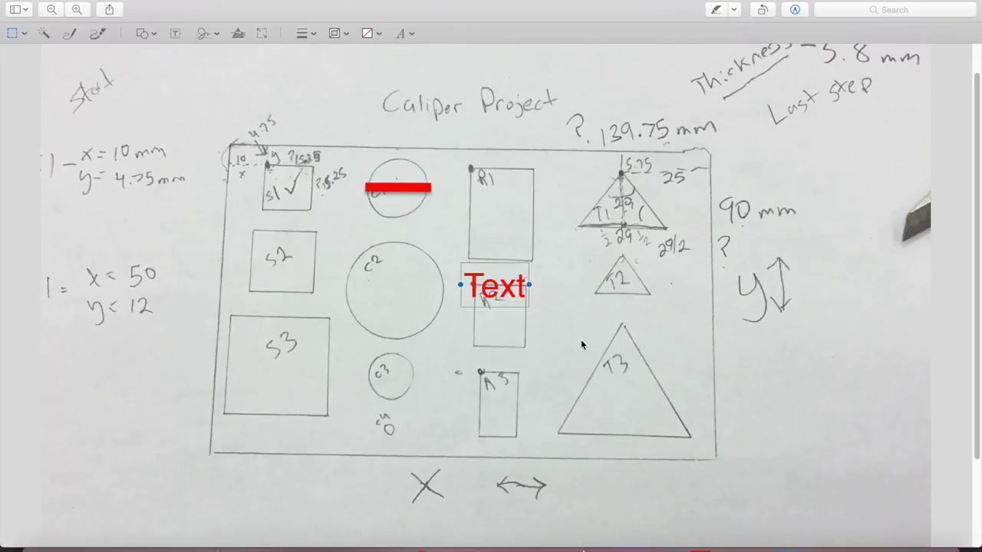
{"action": "type", "text": "20 mm"}
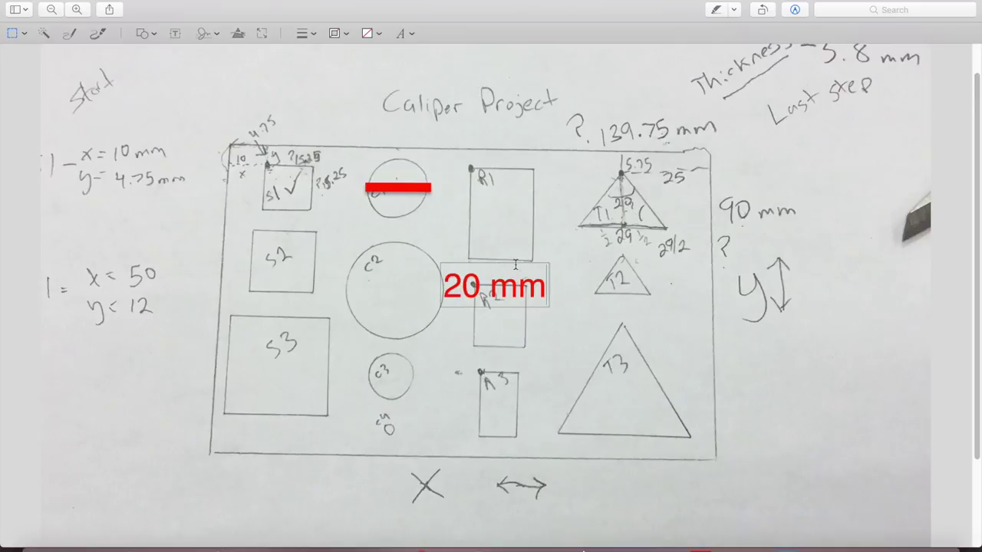
{"action": "left_click_drag", "start_coordinate": [514, 263], "coordinate": [422, 133]}
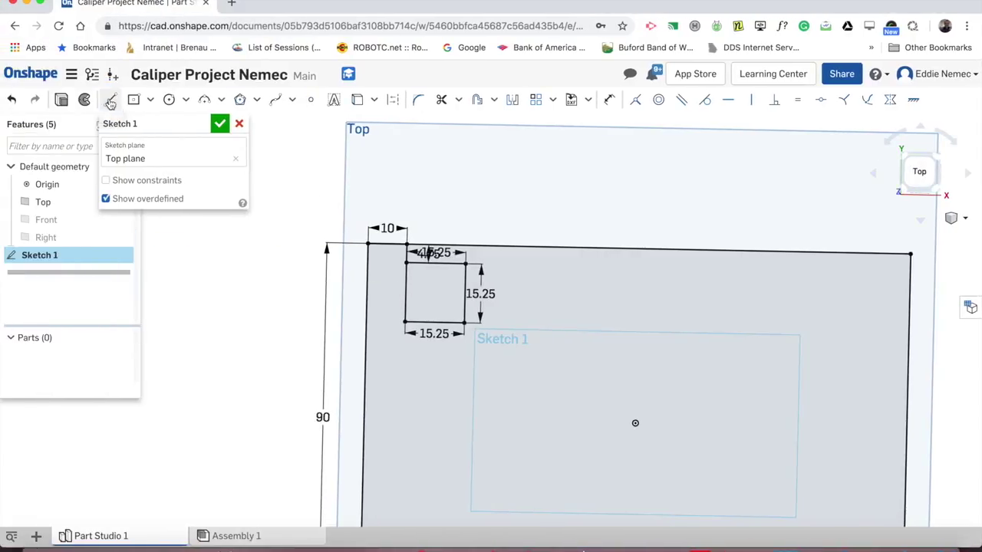
Switch back to Onshape and draw a 50 mm line along the plate's upper edge from its upper-left corner.
{"action": "left_click", "coordinate": [110, 101]}
{"action": "left_click", "coordinate": [369, 244]}
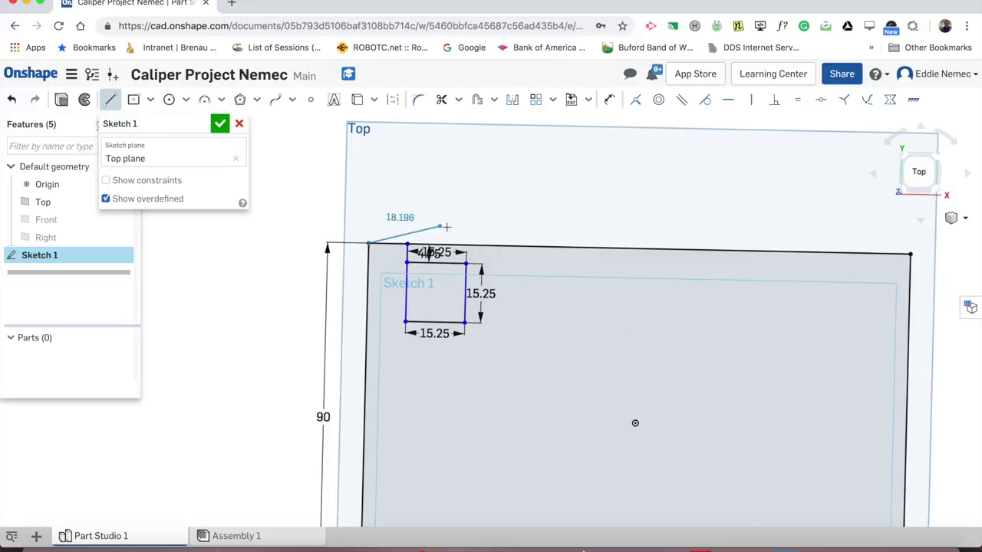
{"action": "left_click", "coordinate": [547, 247]}
{"action": "key", "text": "BackSpace"}
{"action": "type", "text": "50"}
{"action": "key", "text": "Return"}
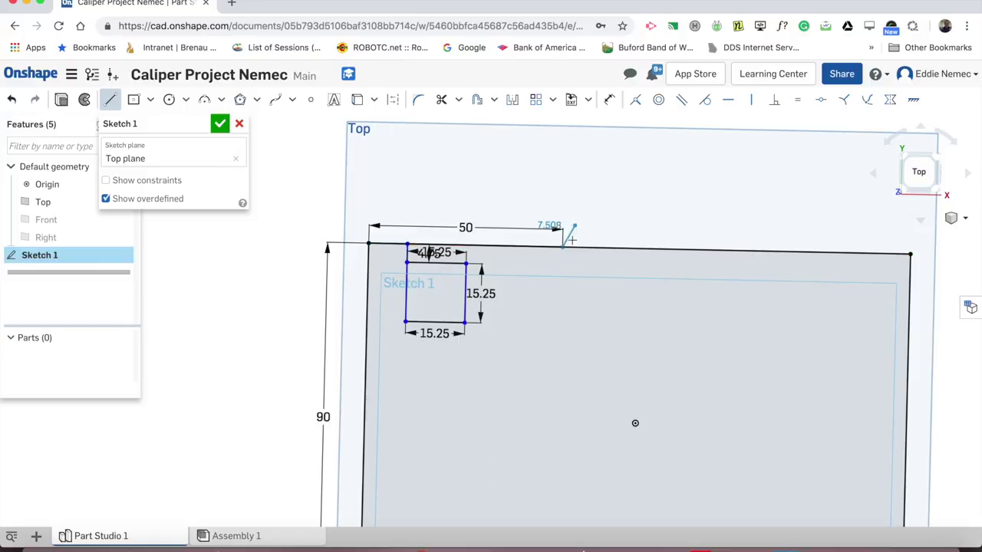
Draw a 12 mm vertical line down from the end of the 50 mm line to locate circle C1's centre.
{"action": "left_click", "coordinate": [565, 274]}
{"action": "type", "text": "1"}
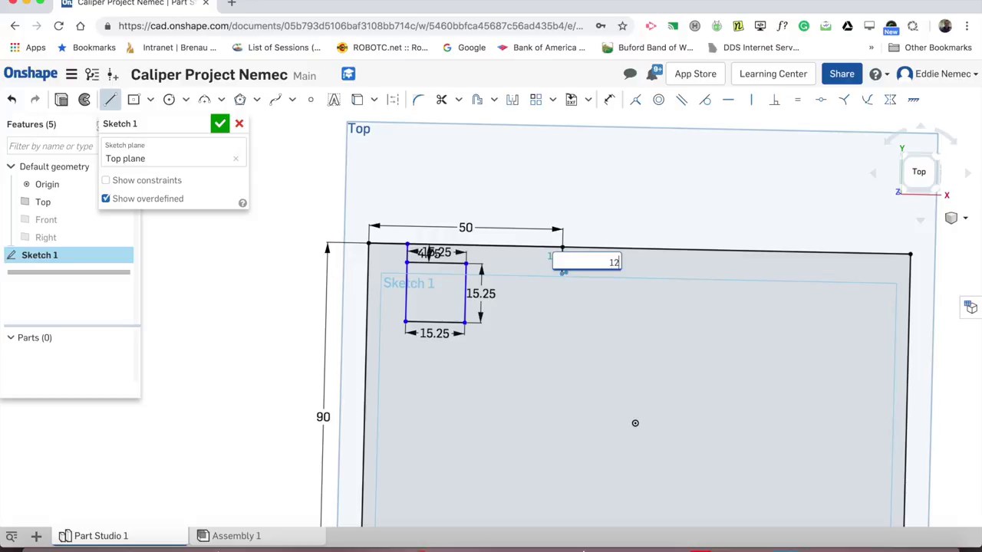
{"action": "type", "text": "2"}
{"action": "key", "text": "Return"}
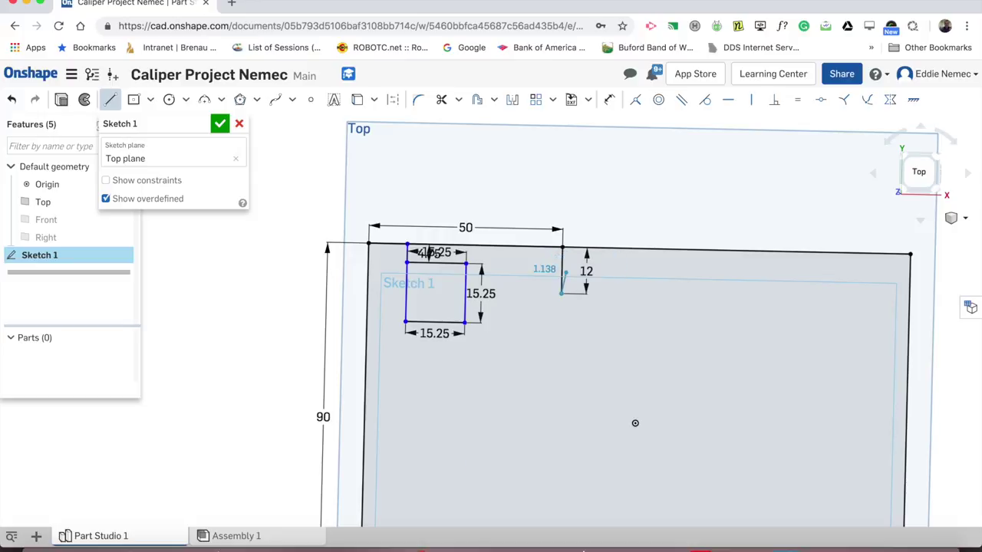
Draw a 20 mm diameter center point circle for C1, centred on the lower end of the 12 mm line.
{"action": "left_click", "coordinate": [169, 100]}
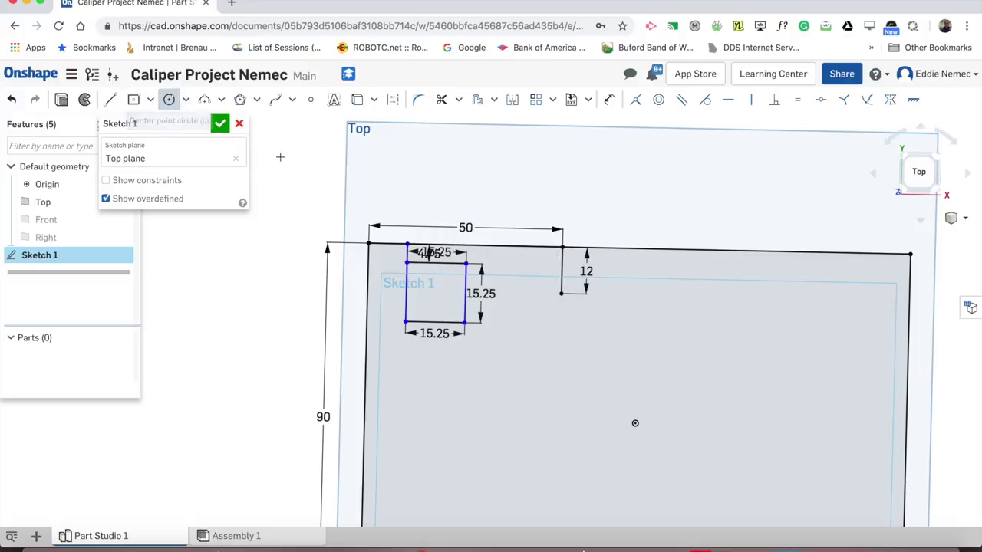
{"action": "left_click", "coordinate": [562, 293]}
{"action": "left_click", "coordinate": [581, 318]}
{"action": "type", "text": "20"}
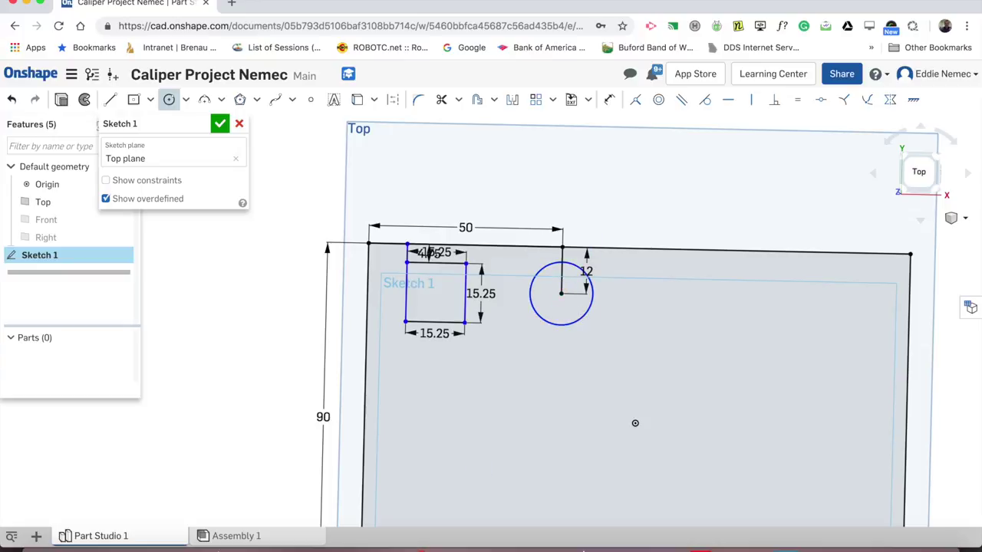
{"action": "key", "text": "Return"}
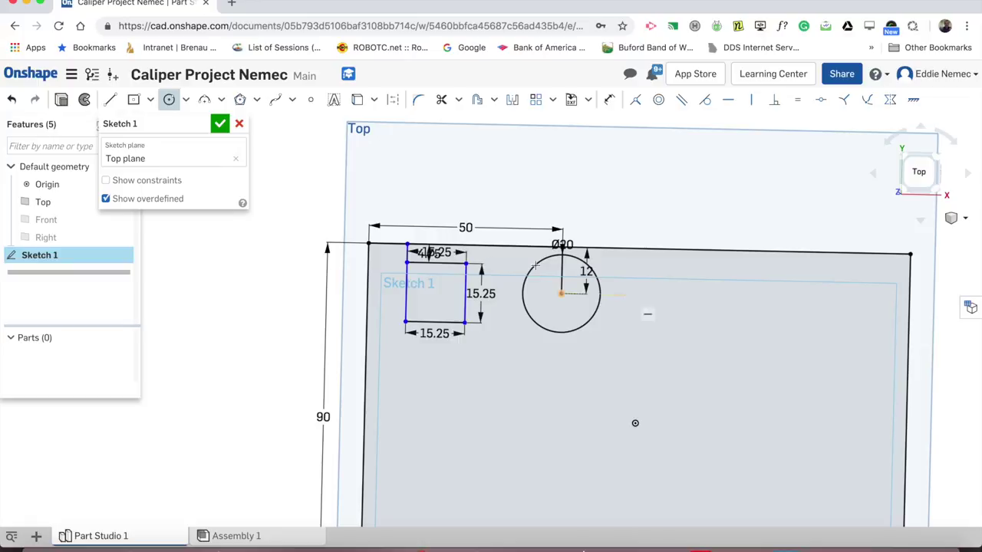
Add a 10 mm horizontal dimension from the plate's upper-left corner to the short vertical line above square S1.
{"action": "scroll", "coordinate": [624, 231], "scroll_direction": "up", "scroll_amount": 1}
{"action": "scroll", "coordinate": [624, 232], "scroll_direction": "down", "scroll_amount": 2}
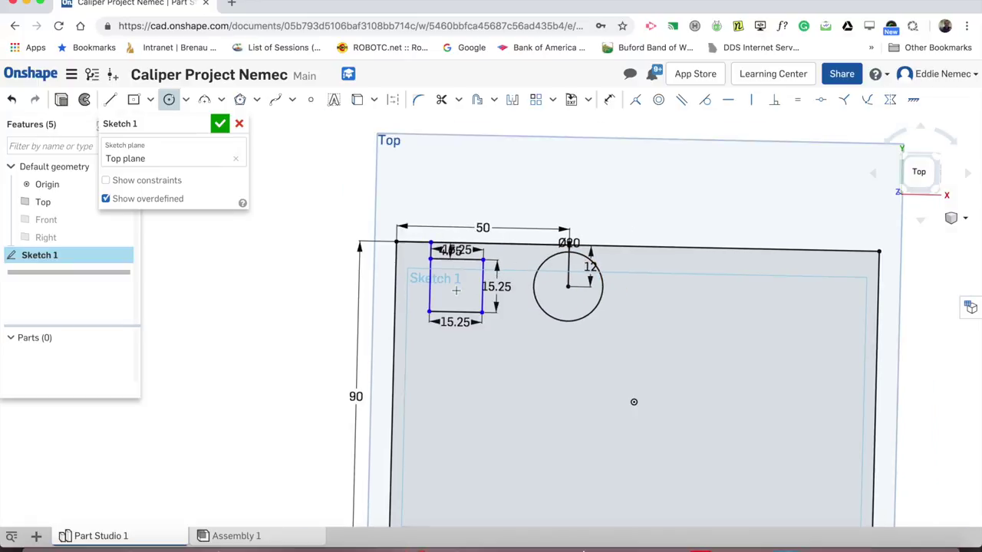
{"action": "middle_click_drag", "start_coordinate": [620, 278], "coordinate": [507, 257]}
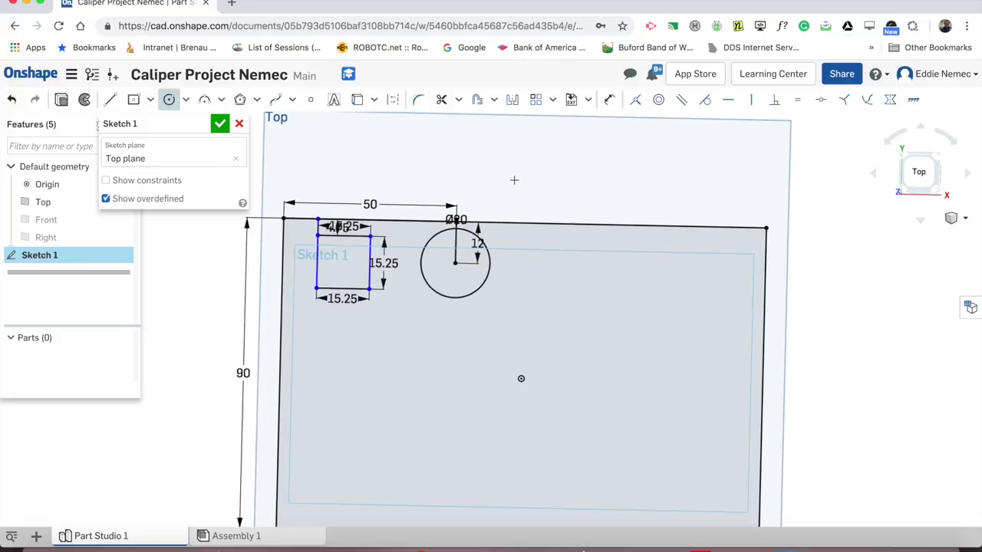
{"action": "scroll", "coordinate": [514, 179], "scroll_direction": "up", "scroll_amount": 1}
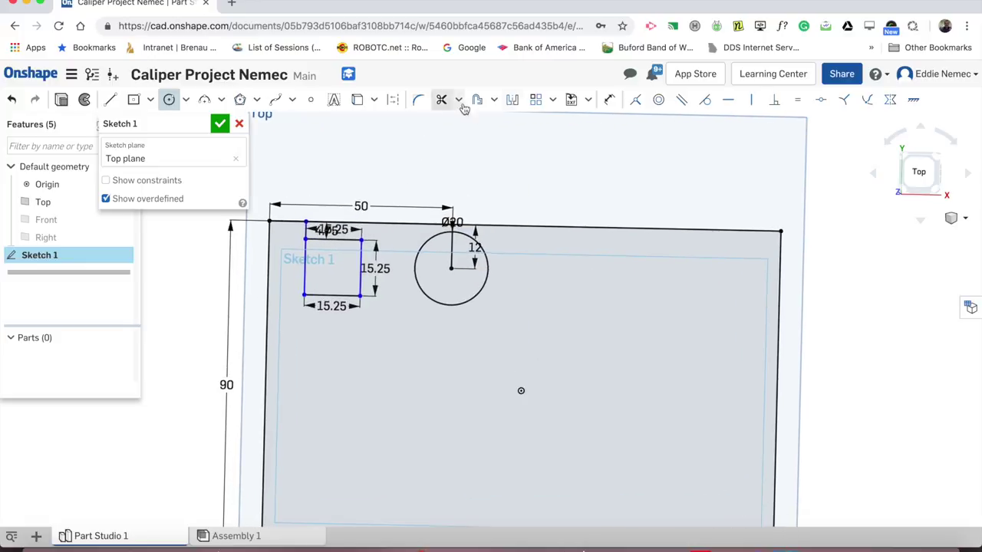
{"action": "left_click", "coordinate": [609, 100]}
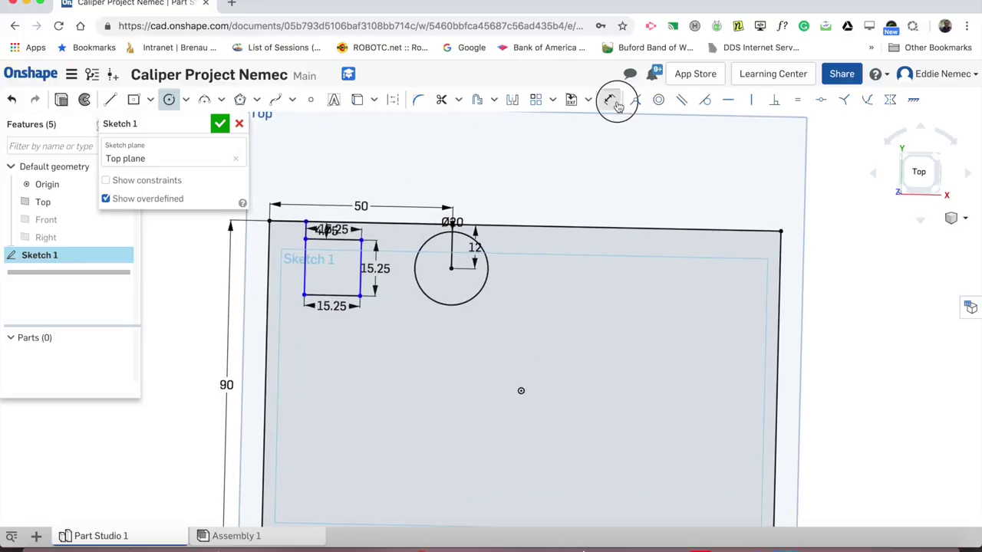
{"action": "left_click", "coordinate": [270, 221]}
{"action": "left_click", "coordinate": [305, 230]}
{"action": "left_click", "coordinate": [297, 192]}
{"action": "type", "text": "10"}
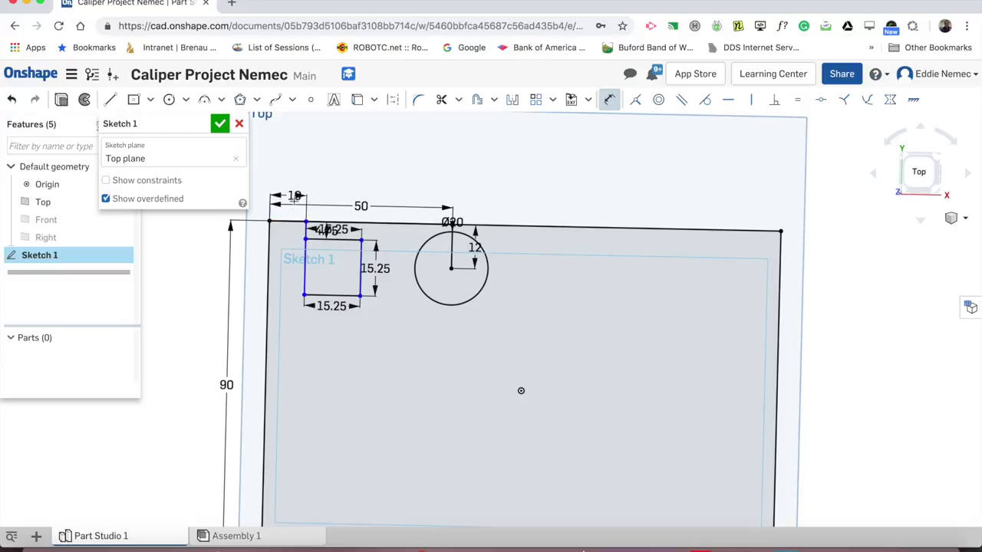
{"action": "double_click", "coordinate": [305, 203]}
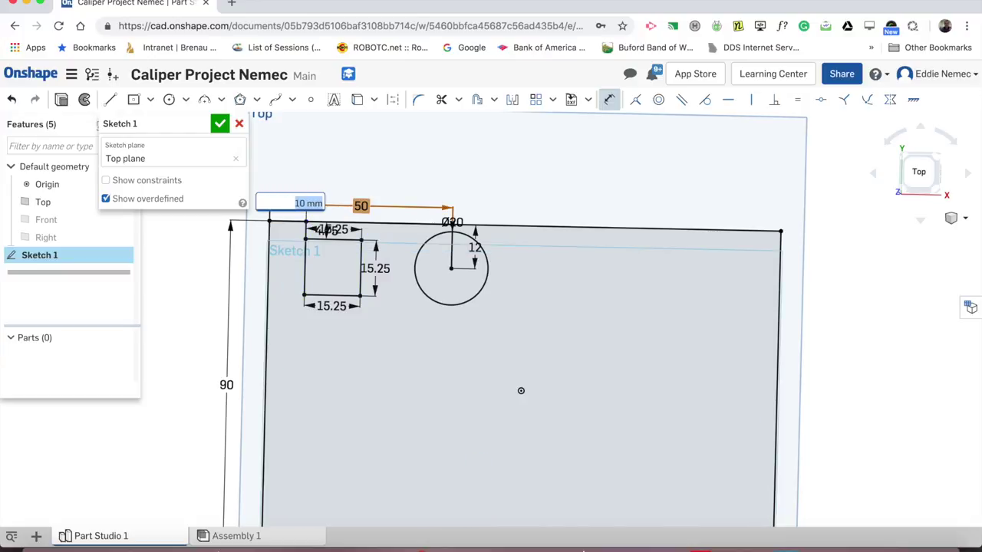
{"action": "key", "text": "Return"}
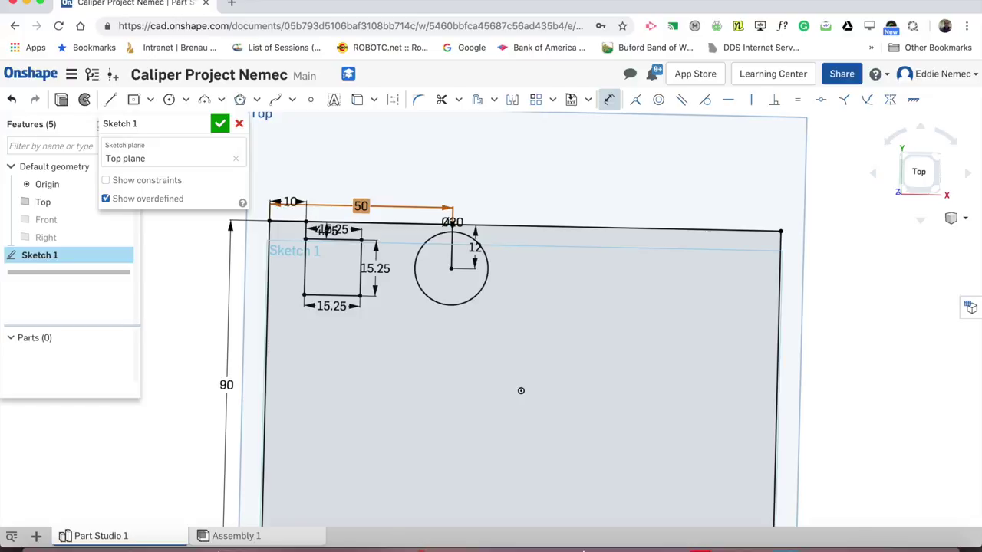
Switch to the plan image and add a red arrow pointing at the plate's upper-right corner.
{"action": "key", "text": "ctrl+Right"}
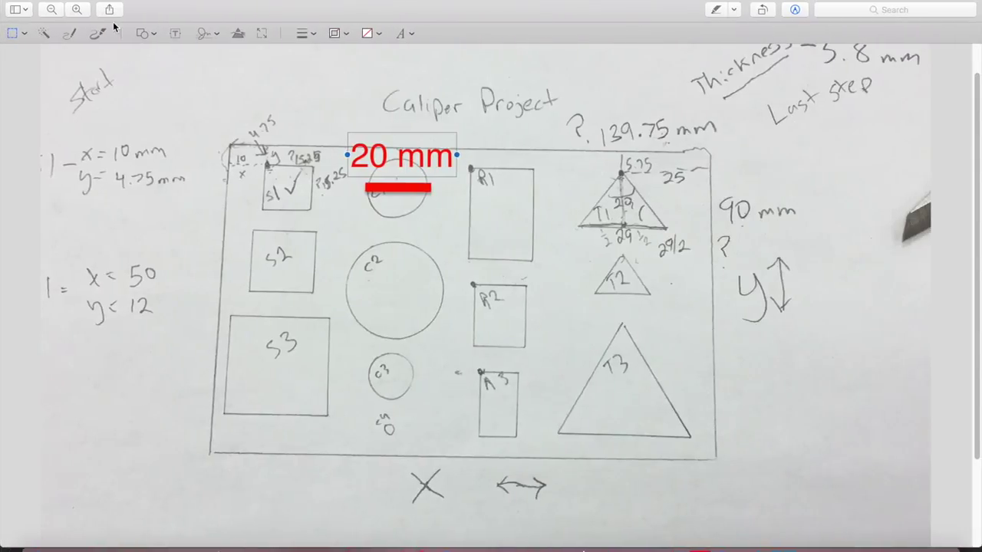
{"action": "left_click", "coordinate": [155, 34]}
{"action": "left_click", "coordinate": [154, 60]}
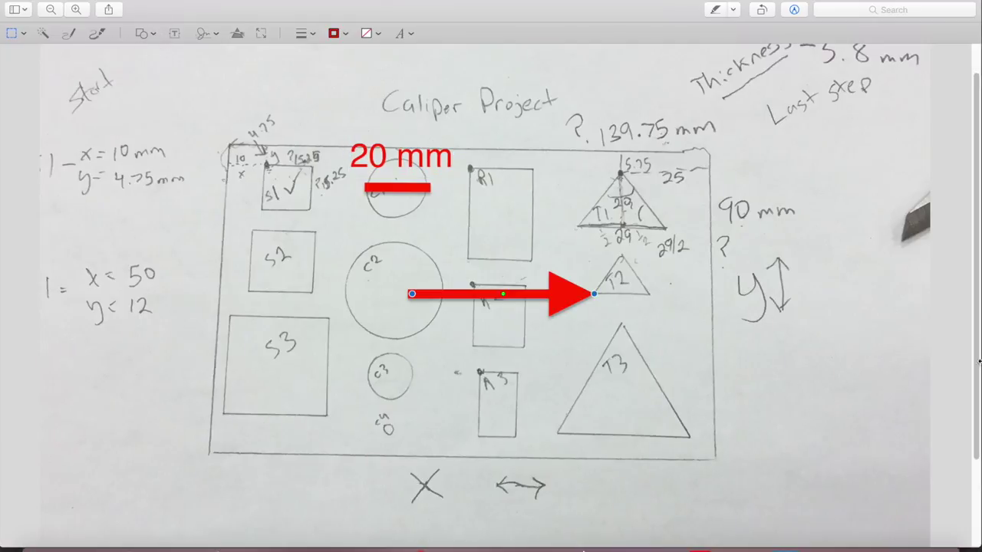
{"action": "left_click_drag", "start_coordinate": [412, 298], "coordinate": [653, 402]}
{"action": "left_click_drag", "start_coordinate": [619, 313], "coordinate": [731, 174]}
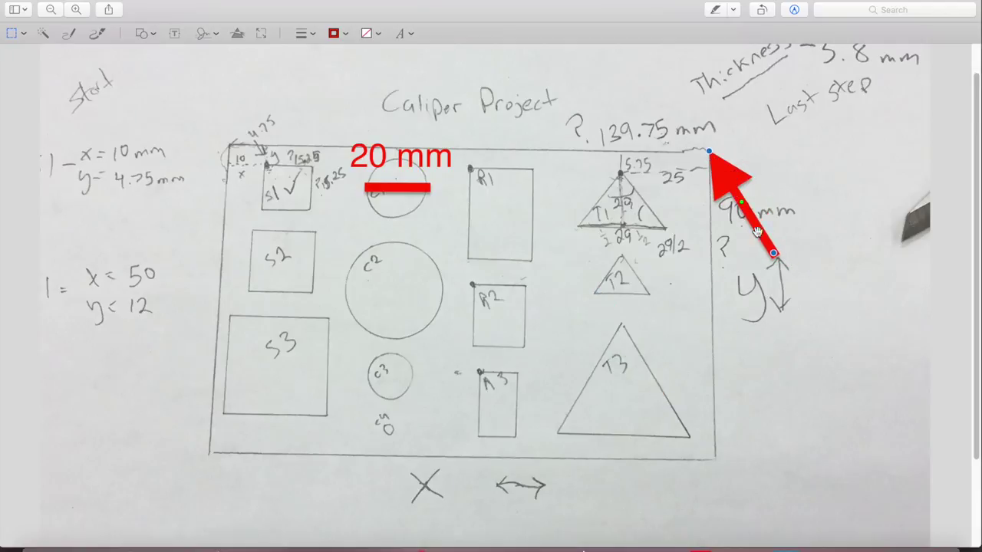
Swing the red arrow's tail out to the right and shift the arrow just outside the plate's upper-right corner.
{"action": "left_click_drag", "start_coordinate": [773, 253], "coordinate": [835, 171]}
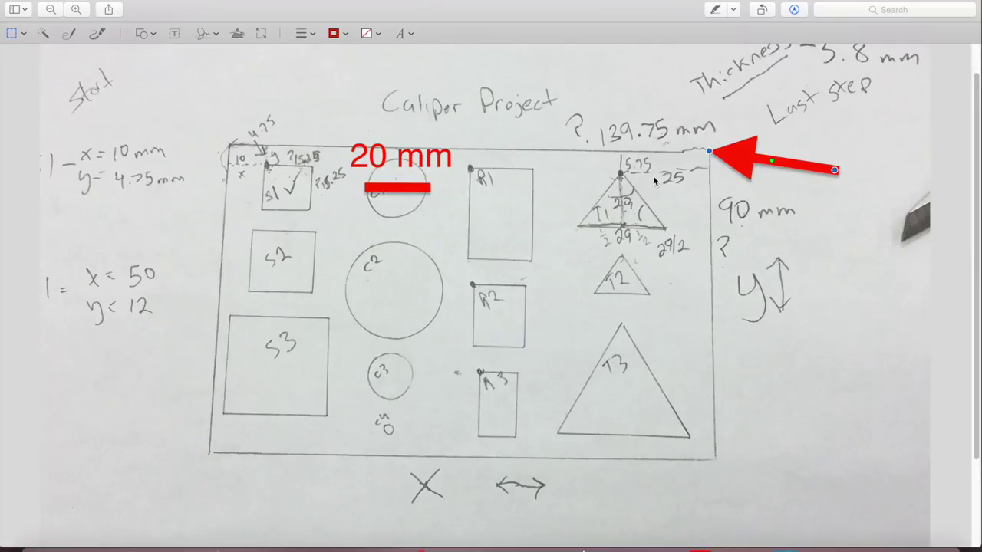
{"action": "left_click_drag", "start_coordinate": [725, 156], "coordinate": [764, 152]}
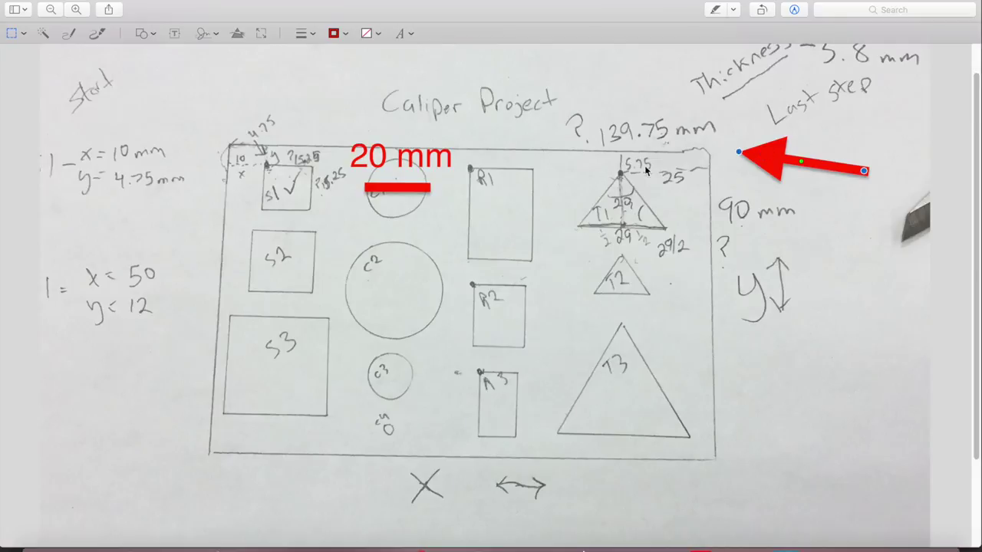
Switch to Onshape and draw a 25 mm line along the upper edge from the plate's upper-right corner and a 5.75 mm vertical line down from its end.
{"action": "key", "text": "ctrl+Left"}
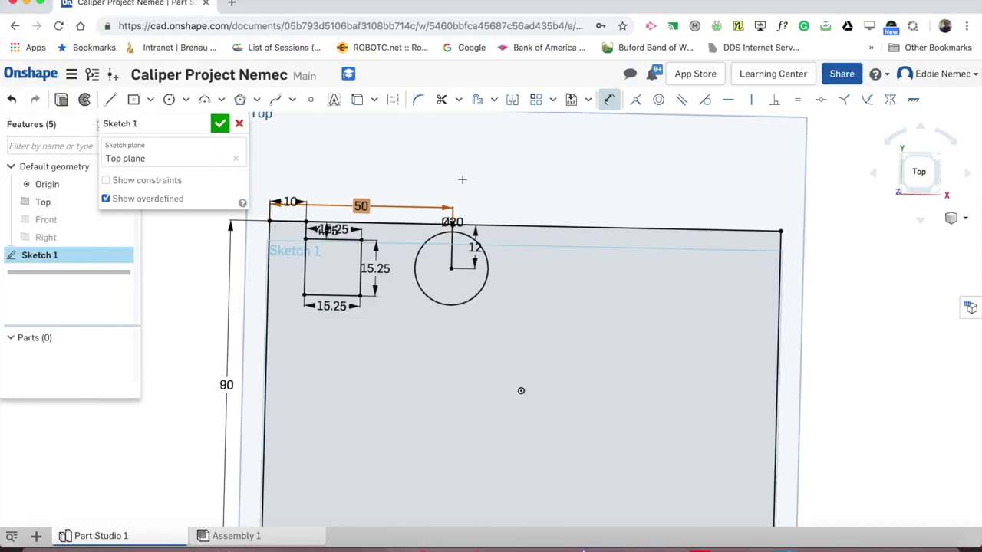
{"action": "left_click", "coordinate": [116, 103]}
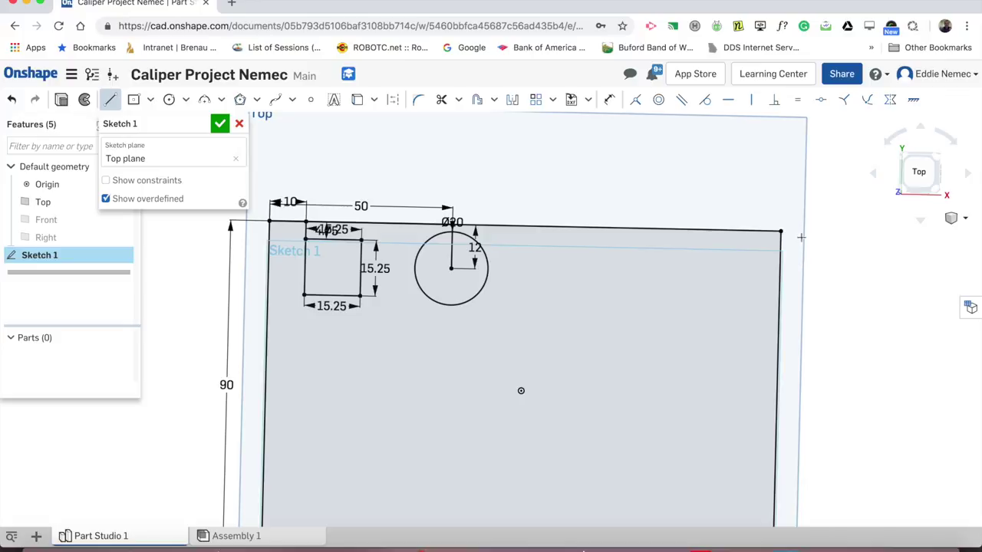
{"action": "left_click", "coordinate": [721, 229]}
{"action": "scroll", "coordinate": [813, 153], "scroll_direction": "down", "scroll_amount": 5}
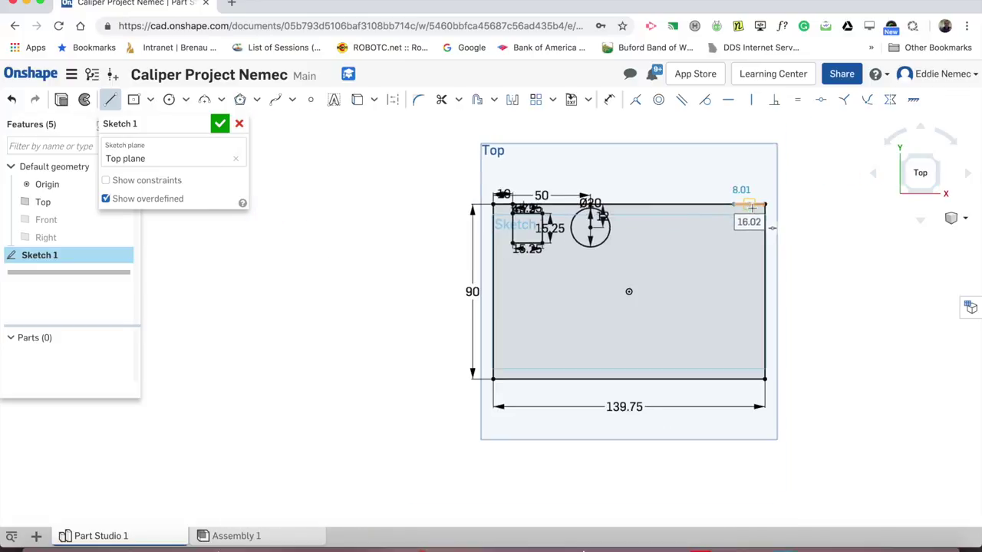
{"action": "scroll", "coordinate": [748, 209], "scroll_direction": "up", "scroll_amount": 10}
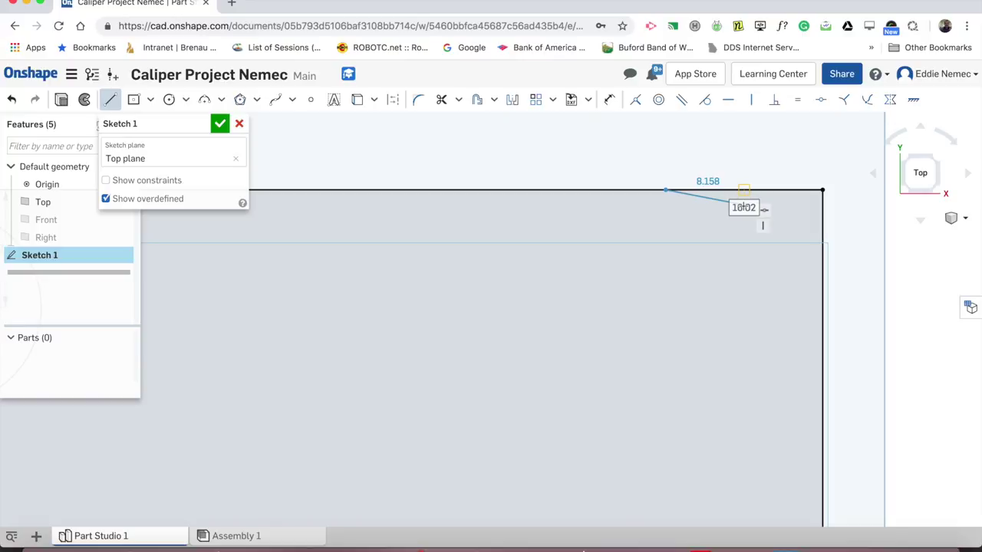
{"action": "left_click", "coordinate": [743, 204]}
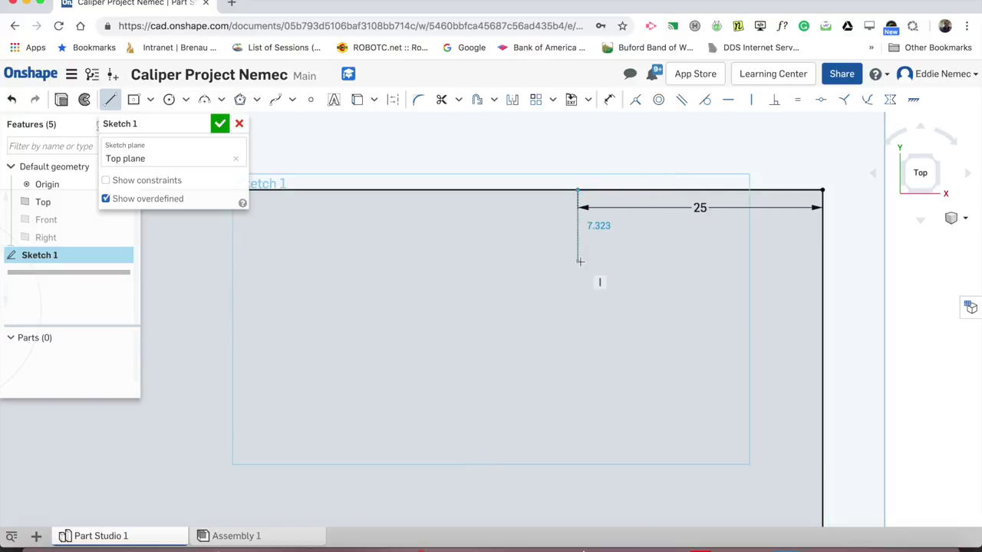
{"action": "type", "text": "5.75"}
{"action": "key", "text": "Return"}
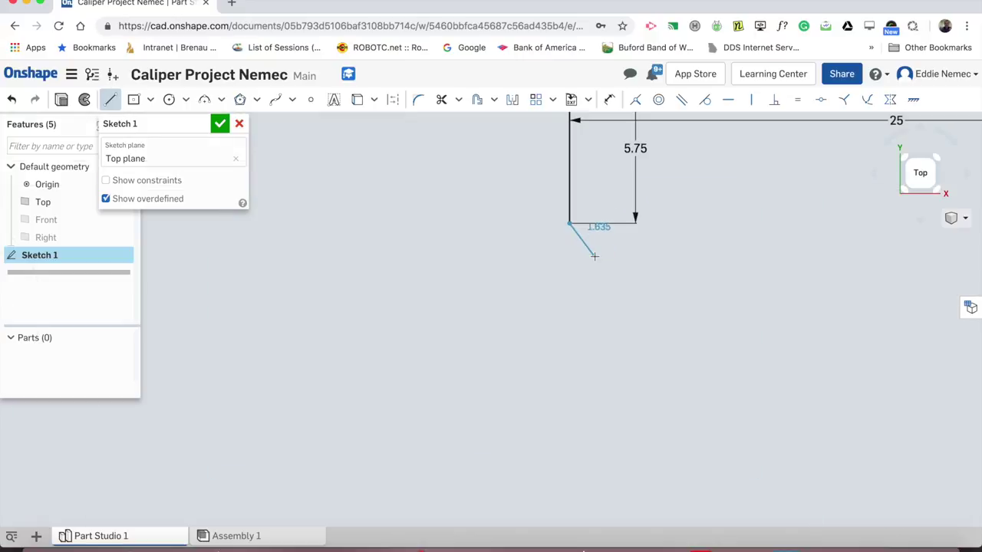
Check the plan and draw a 20 mm vertical line down from the 5.75 mm line's end as triangle T1's centre line.
{"action": "scroll", "coordinate": [597, 255], "scroll_direction": "down", "scroll_amount": 3}
{"action": "key", "text": "ctrl+Right"}
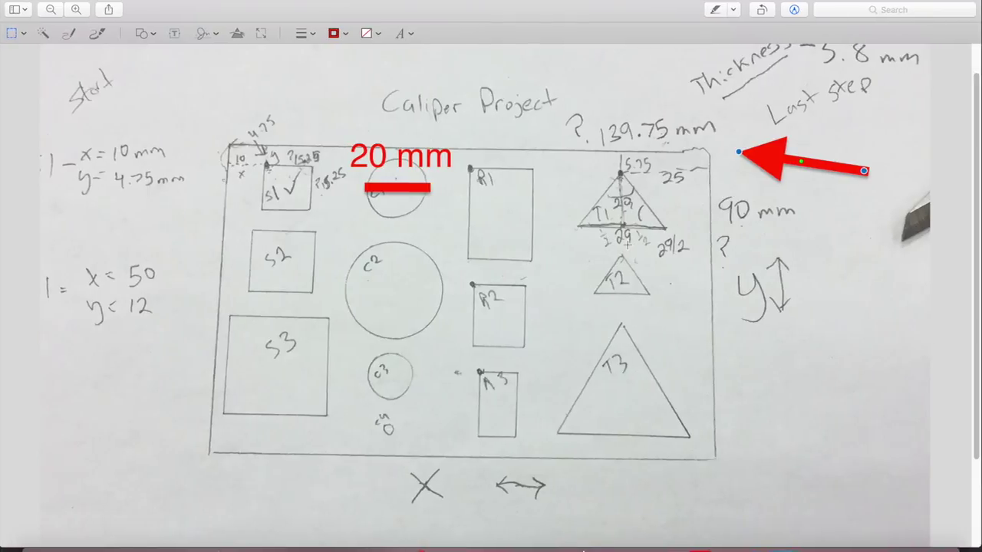
{"action": "key", "text": "ctrl+Left"}
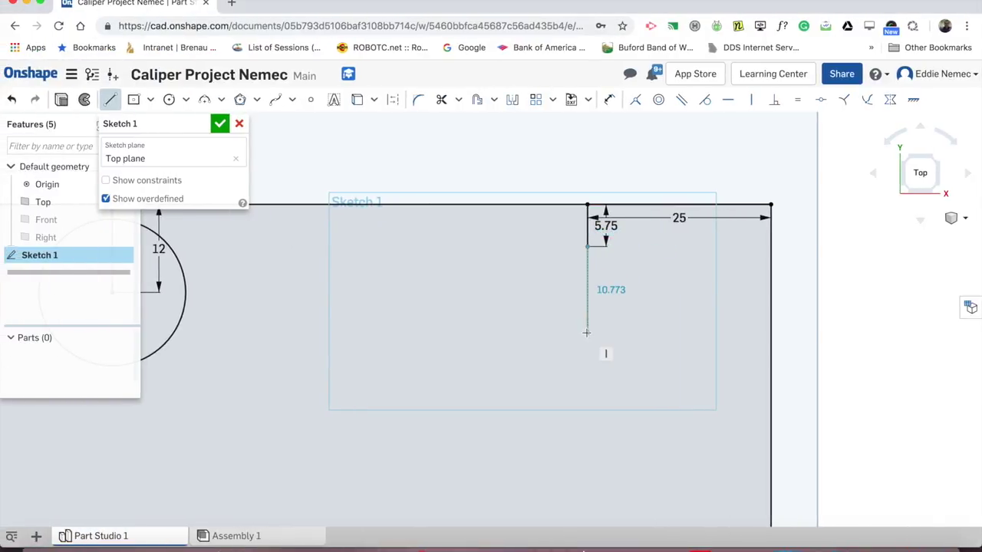
{"action": "left_click", "coordinate": [586, 332]}
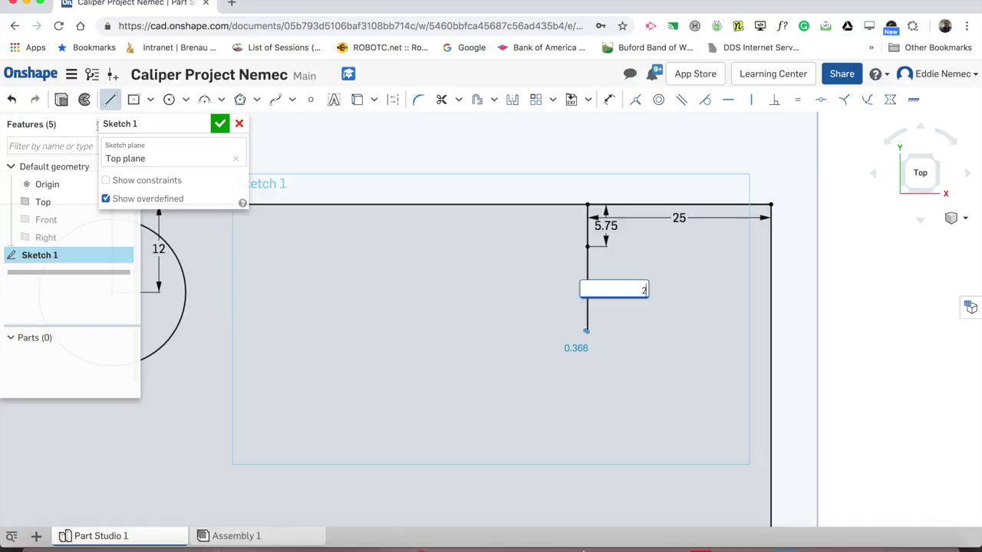
{"action": "type", "text": "20"}
{"action": "key", "text": "Return"}
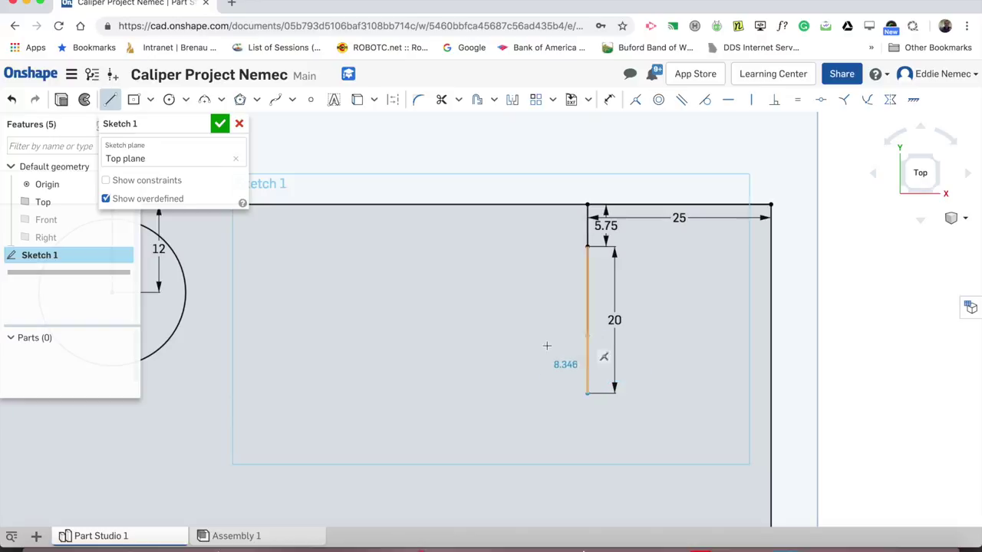
Calculate 29 divided by 2 in Calculator for half of triangle T1's base, and close the calculator.
{"action": "left_click", "coordinate": [177, 550]}
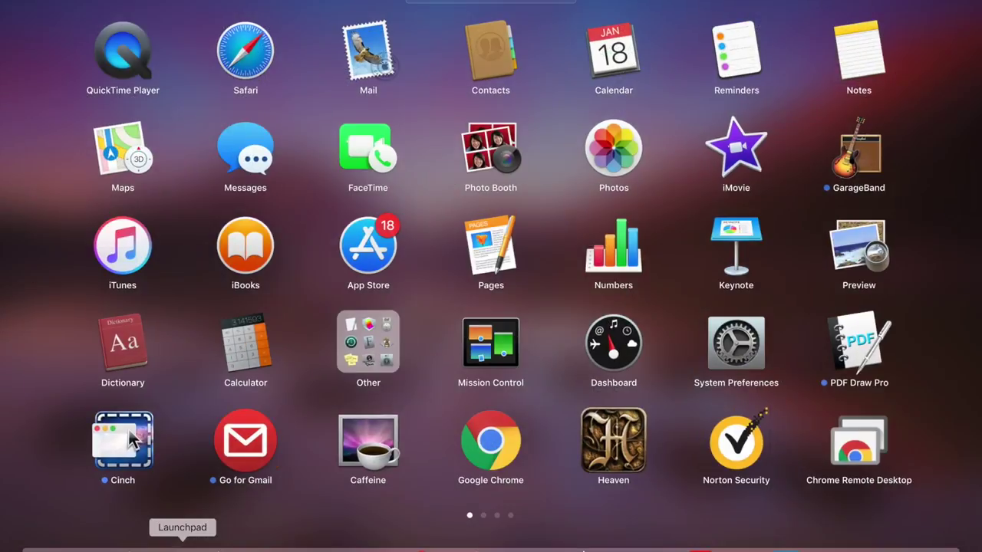
{"action": "key", "text": "Escape"}
{"action": "left_click", "coordinate": [358, 360]}
{"action": "left_click", "coordinate": [394, 302]}
{"action": "left_click", "coordinate": [436, 263]}
{"action": "left_click", "coordinate": [358, 359]}
{"action": "left_click", "coordinate": [438, 393]}
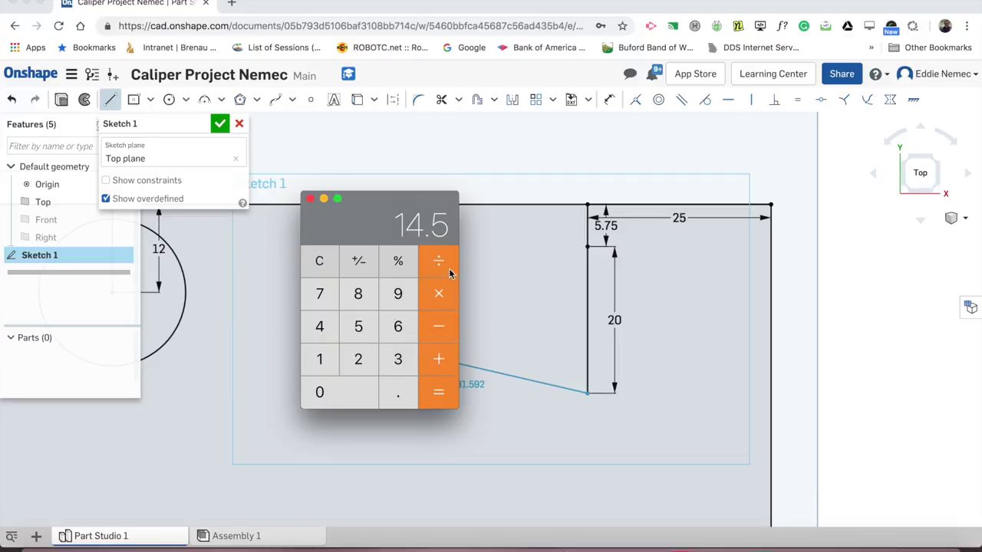
{"action": "left_click", "coordinate": [310, 199]}
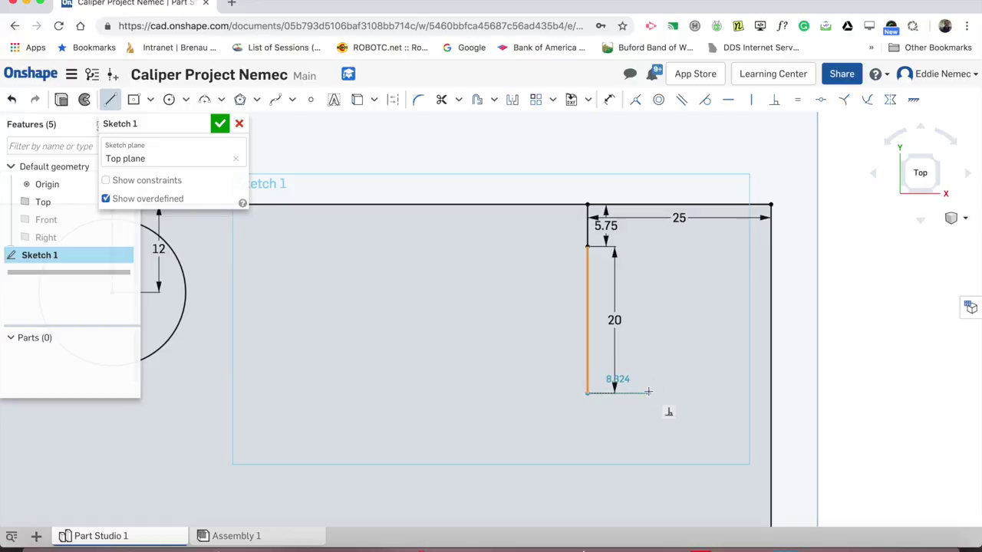
Draw a 14.5 mm horizontal line to the right from the lower end of the 20 mm line as half of the triangle's base.
{"action": "type", "text": "14.5"}
{"action": "key", "text": "Return"}
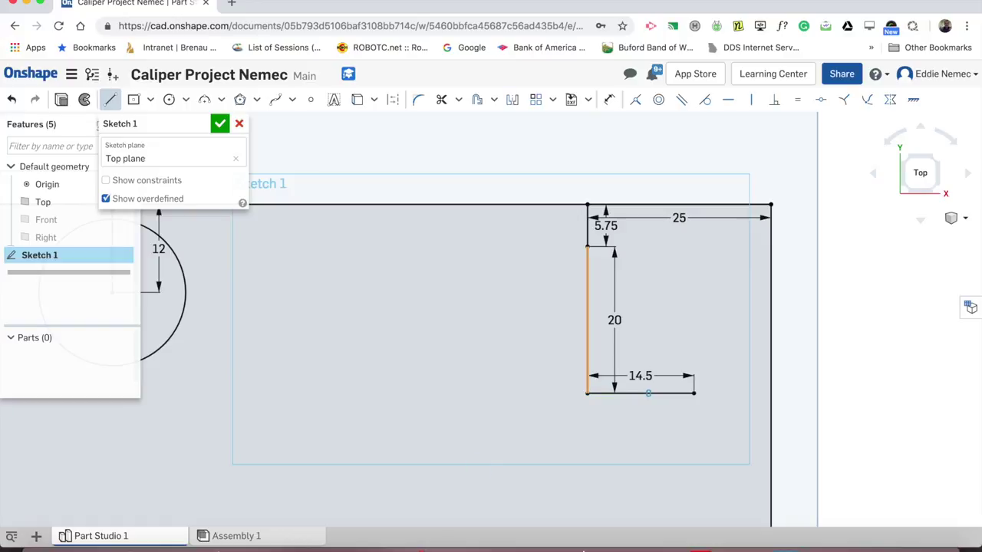
{"action": "right_click", "coordinate": [709, 265]}
{"action": "left_click", "coordinate": [712, 269]}
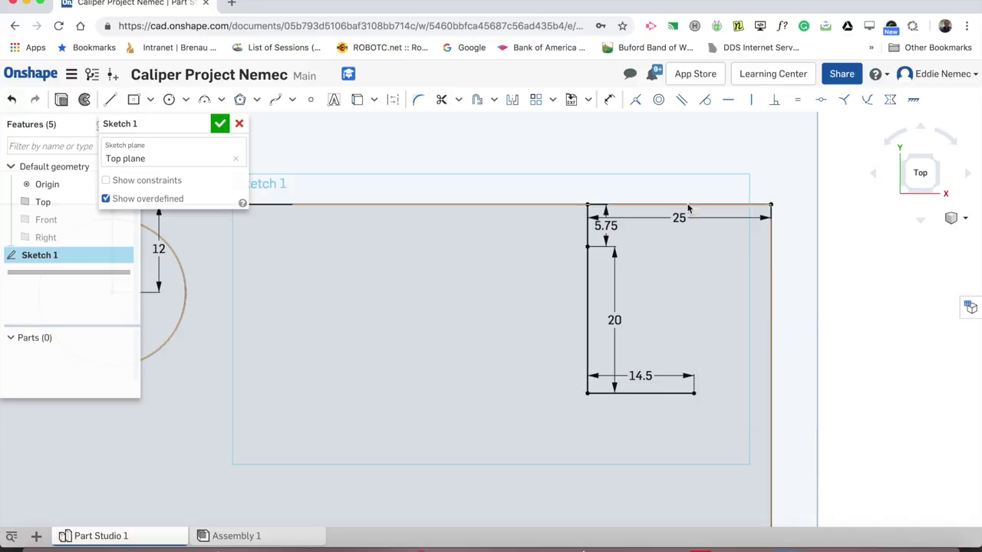
Mirror the 14.5 mm base line about the 20 mm vertical line to complete the triangle's base.
{"action": "left_click", "coordinate": [512, 101]}
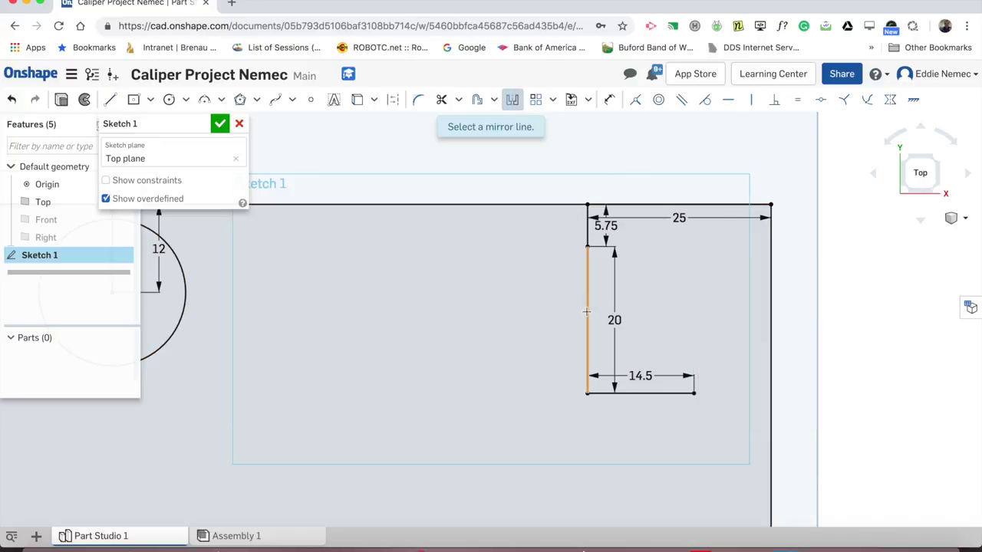
{"action": "left_click", "coordinate": [586, 310]}
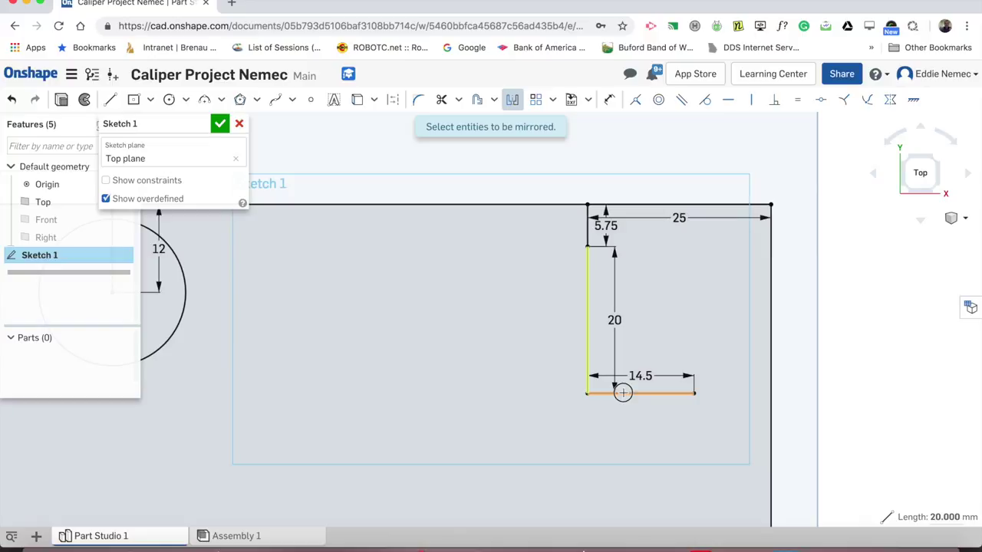
{"action": "left_click", "coordinate": [623, 389]}
{"action": "left_click", "coordinate": [512, 100]}
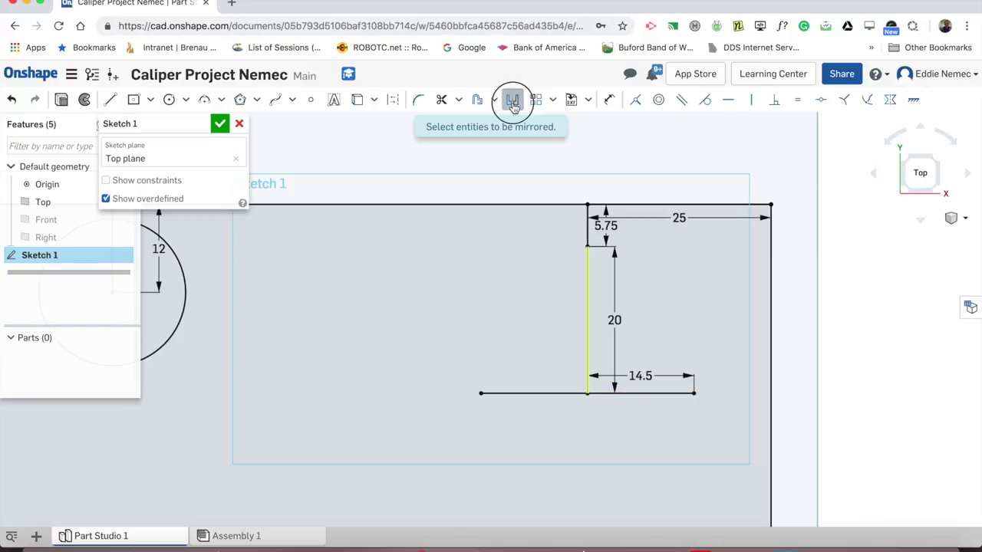
Draw the triangle's two sloped sides, connecting both ends of the base to the upper end of the 20 mm line.
{"action": "left_click", "coordinate": [108, 100]}
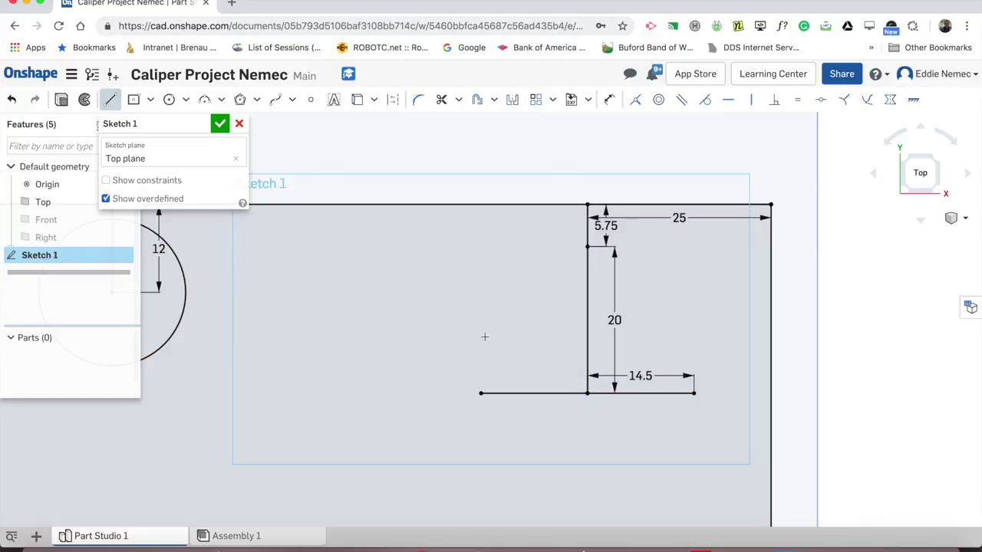
{"action": "mouse_move", "coordinate": [481, 393]}
{"action": "left_mouse_down"}
{"action": "mouse_move", "coordinate": [587, 247]}
{"action": "mouse_move", "coordinate": [719, 417]}
{"action": "mouse_move", "coordinate": [695, 393]}
{"action": "left_mouse_up"}
{"action": "scroll", "coordinate": [686, 351], "scroll_direction": "down", "scroll_amount": 3}
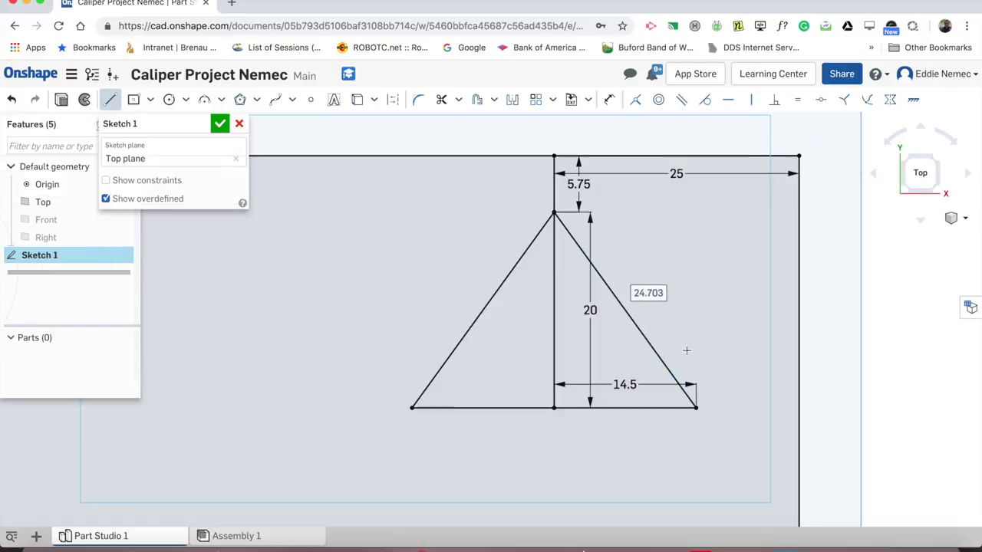
{"action": "right_click", "coordinate": [668, 313]}
{"action": "left_click", "coordinate": [687, 322]}
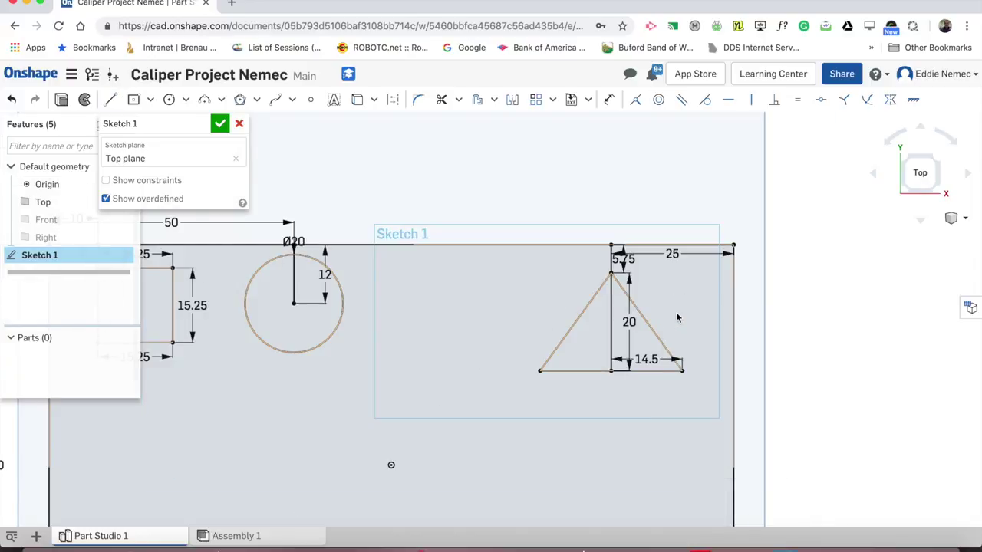
Trim away the 20 mm vertical line inside the triangle.
{"action": "key", "text": "f"}
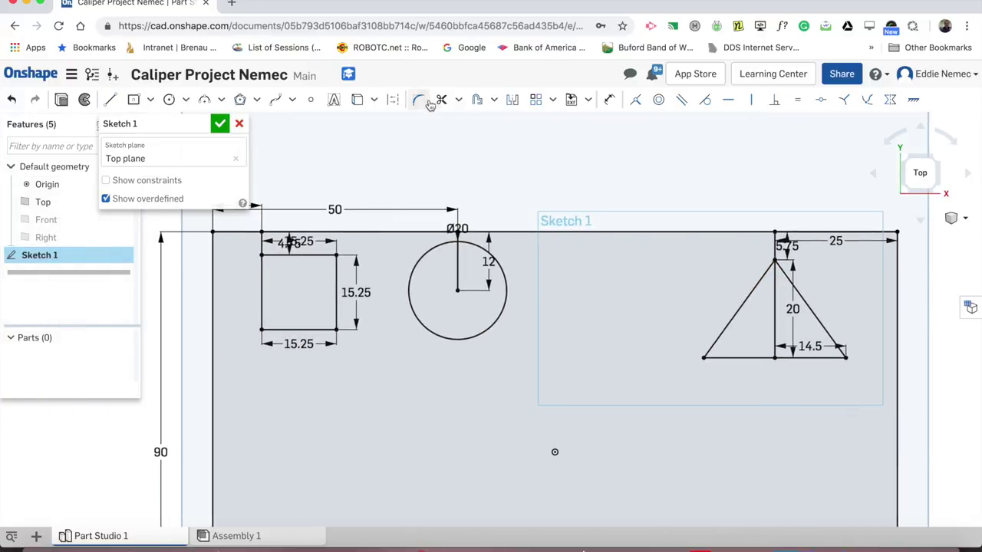
{"action": "left_click", "coordinate": [441, 100]}
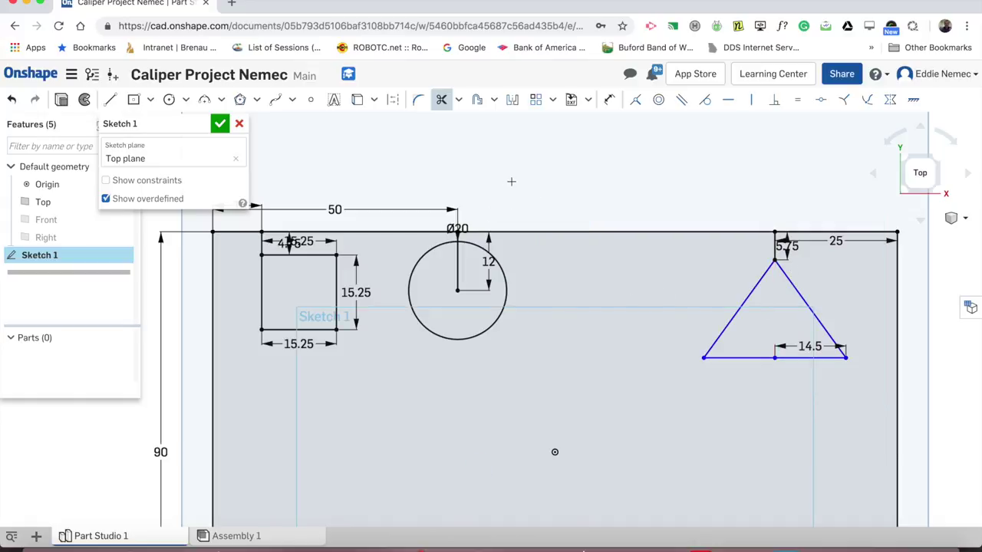
{"action": "right_click", "coordinate": [511, 182]}
{"action": "left_click", "coordinate": [528, 191]}
{"action": "scroll", "coordinate": [599, 141], "scroll_direction": "down", "scroll_amount": 3}
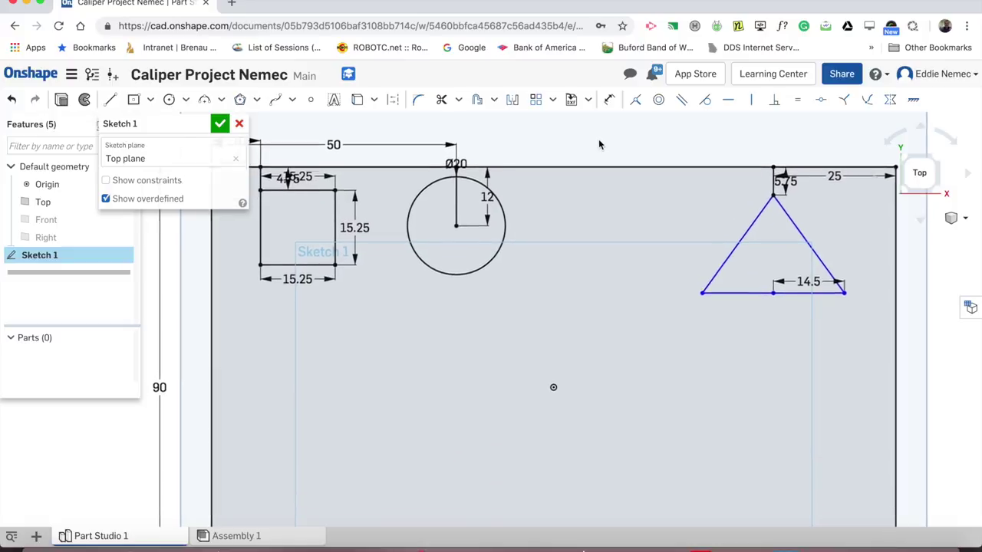
Extrude the plate region around the square, circle and triangle as a new solid, blind to the plan's thickness of 5.8 mm.
{"action": "scroll", "coordinate": [601, 159], "scroll_direction": "down", "scroll_amount": 2}
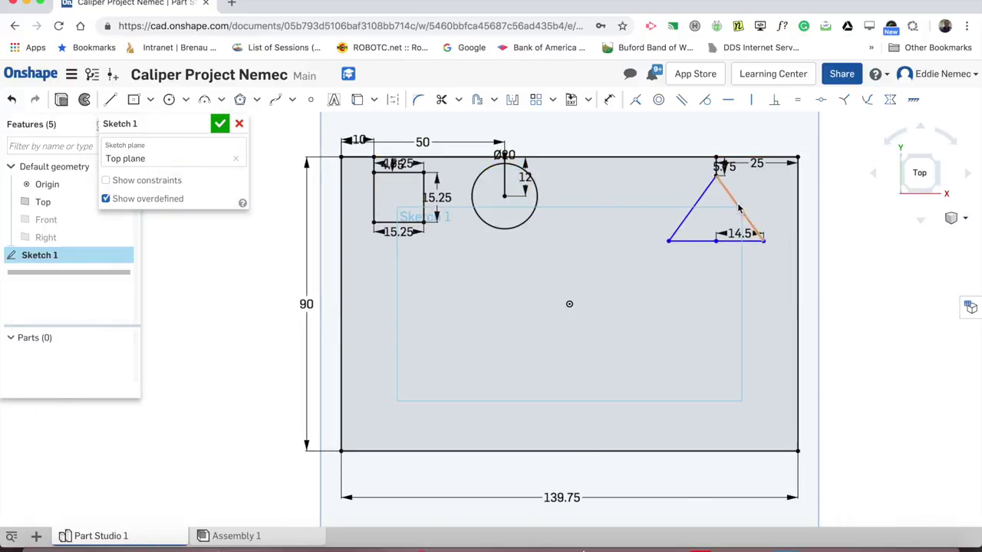
{"action": "left_click", "coordinate": [572, 228]}
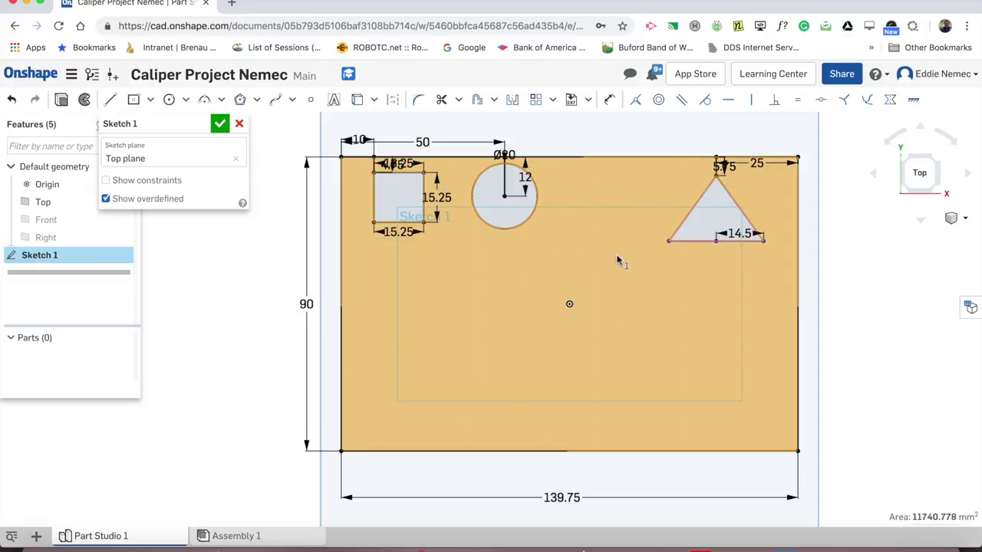
{"action": "left_click", "coordinate": [62, 106]}
{"action": "key", "text": "ctrl+Right"}
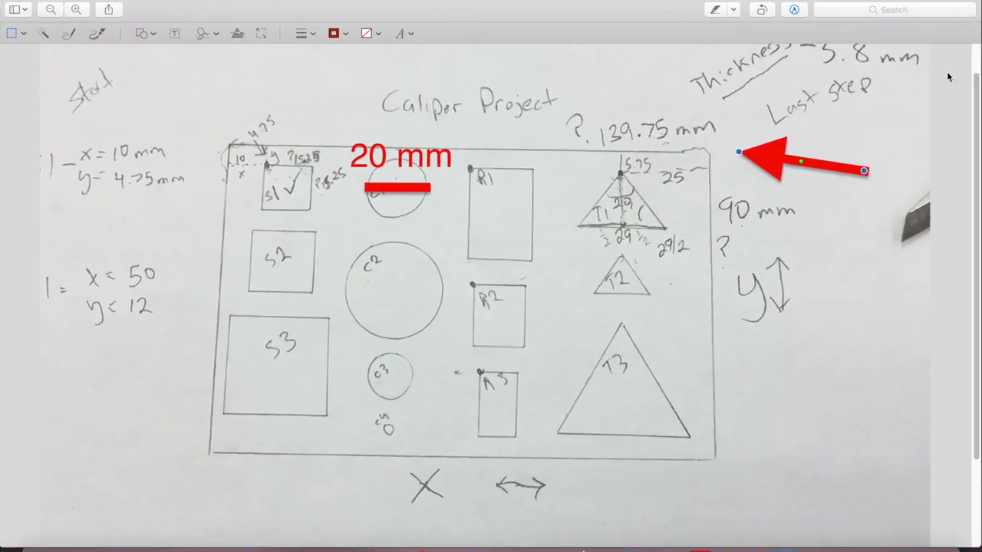
{"action": "scroll", "coordinate": [821, 84], "scroll_direction": "up", "scroll_amount": 2}
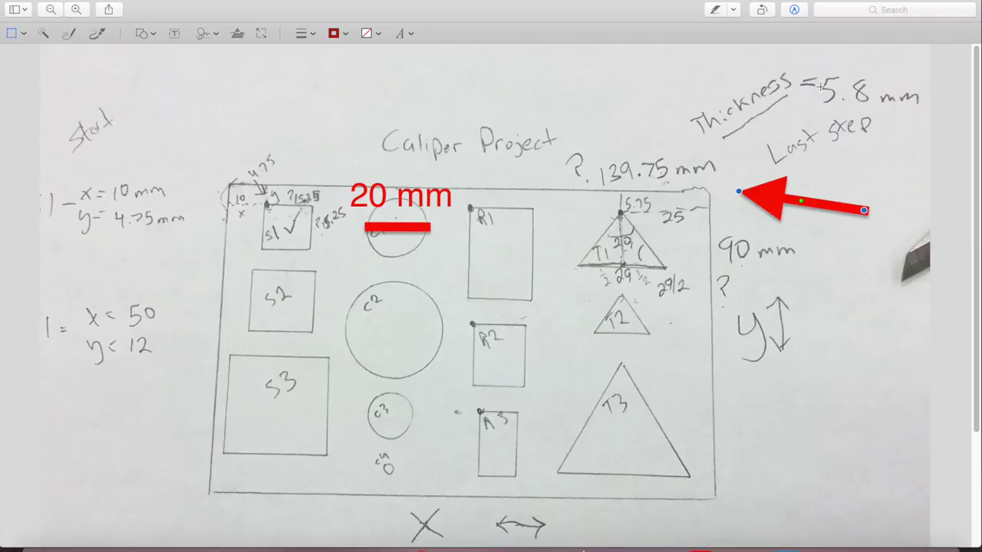
{"action": "key", "text": "ctrl+Left"}
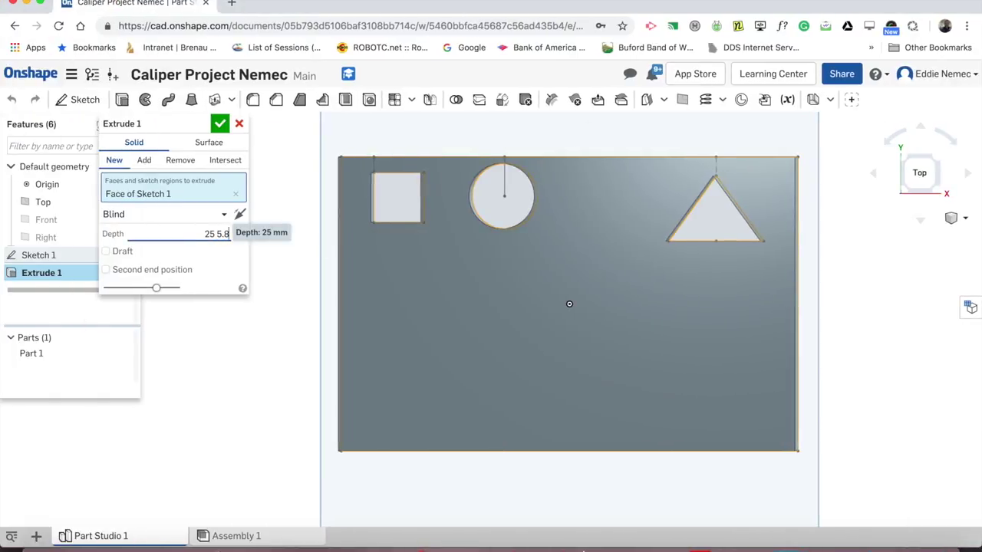
{"action": "key", "text": "Return"}
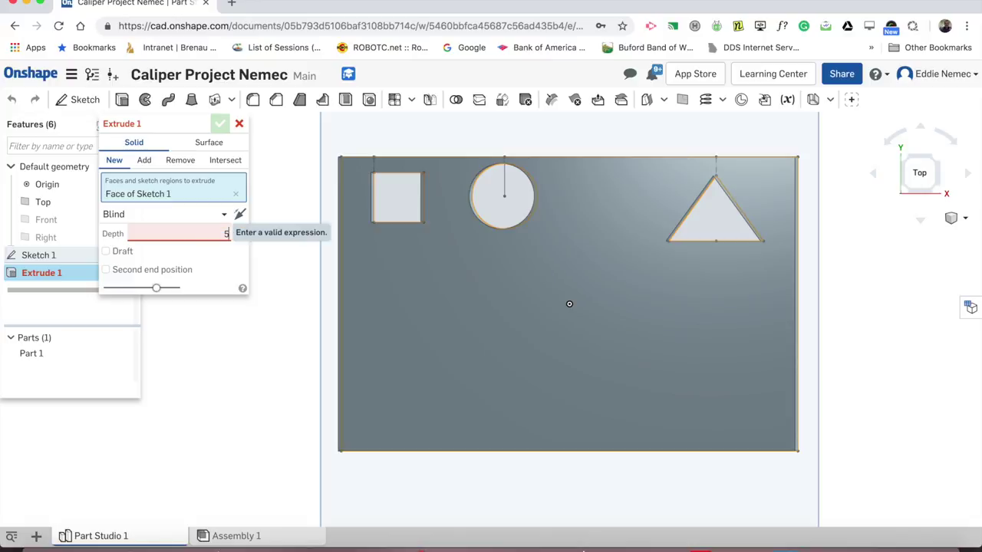
{"action": "key", "text": "Return"}
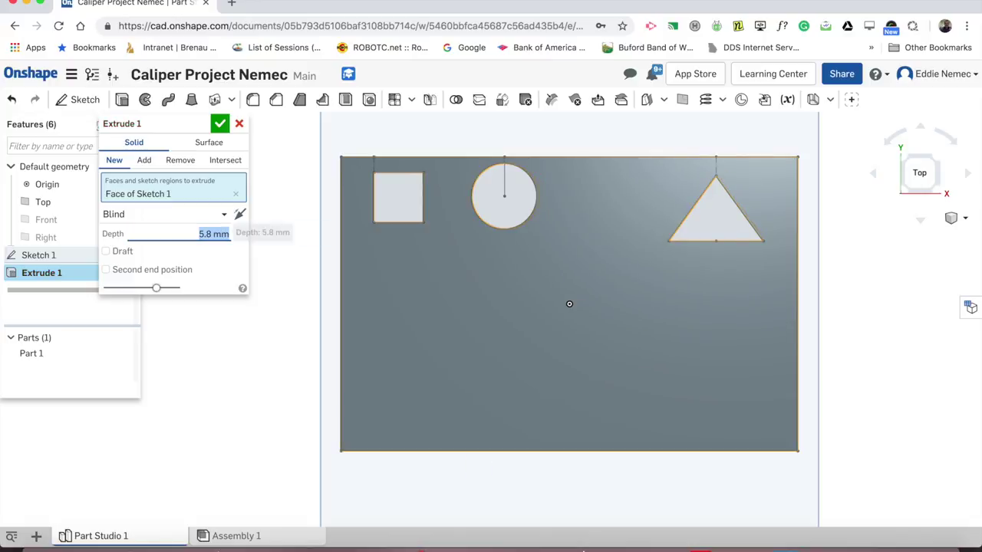
{"action": "left_click", "coordinate": [226, 128]}
{"action": "right_click_drag", "start_coordinate": [609, 313], "coordinate": [632, 314]}
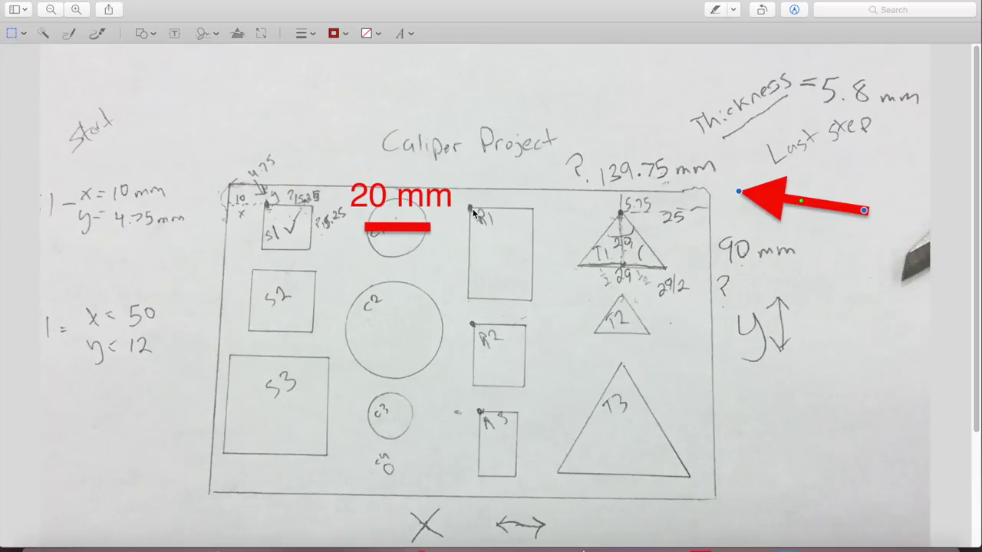
In the hand-drawn plan image, move the red arrow between circle C1, rectangle R1, triangle T1's apex and circle C2 to review their reference points.
{"action": "mouse_move", "coordinate": [781, 199]}
{"action": "left_mouse_down"}
{"action": "mouse_move", "coordinate": [524, 211]}
{"action": "mouse_move", "coordinate": [272, 203]}
{"action": "mouse_move", "coordinate": [493, 220]}
{"action": "mouse_move", "coordinate": [277, 190]}
{"action": "mouse_move", "coordinate": [428, 196]}
{"action": "left_mouse_up"}
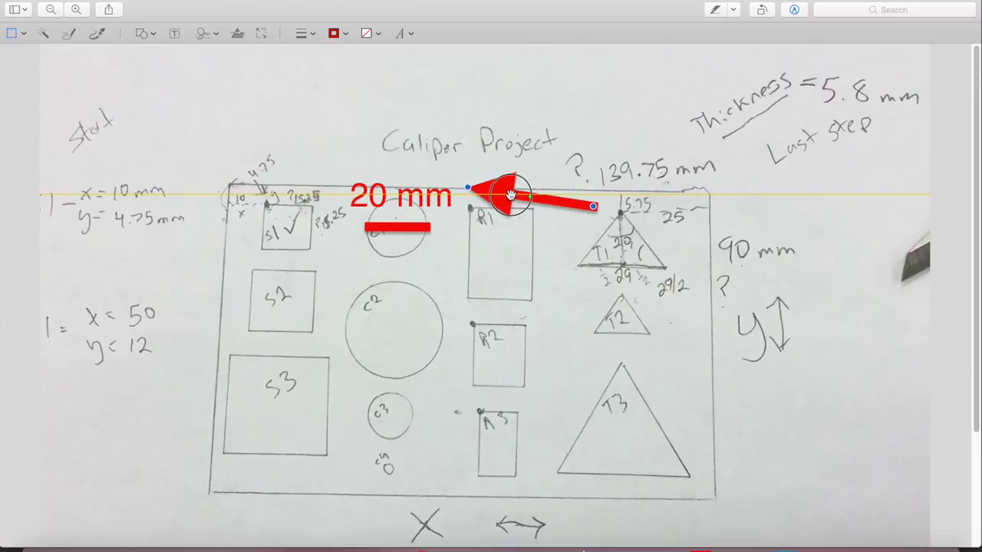
{"action": "mouse_move", "coordinate": [516, 194]}
{"action": "left_mouse_down"}
{"action": "mouse_move", "coordinate": [512, 215]}
{"action": "mouse_move", "coordinate": [567, 216]}
{"action": "mouse_move", "coordinate": [577, 241]}
{"action": "mouse_move", "coordinate": [575, 224]}
{"action": "mouse_move", "coordinate": [575, 301]}
{"action": "mouse_move", "coordinate": [520, 235]}
{"action": "mouse_move", "coordinate": [537, 206]}
{"action": "mouse_move", "coordinate": [509, 329]}
{"action": "mouse_move", "coordinate": [219, 330]}
{"action": "mouse_move", "coordinate": [546, 332]}
{"action": "mouse_move", "coordinate": [512, 330]}
{"action": "mouse_move", "coordinate": [516, 171]}
{"action": "mouse_move", "coordinate": [517, 332]}
{"action": "mouse_move", "coordinate": [496, 417]}
{"action": "mouse_move", "coordinate": [691, 228]}
{"action": "mouse_move", "coordinate": [666, 220]}
{"action": "left_mouse_up"}
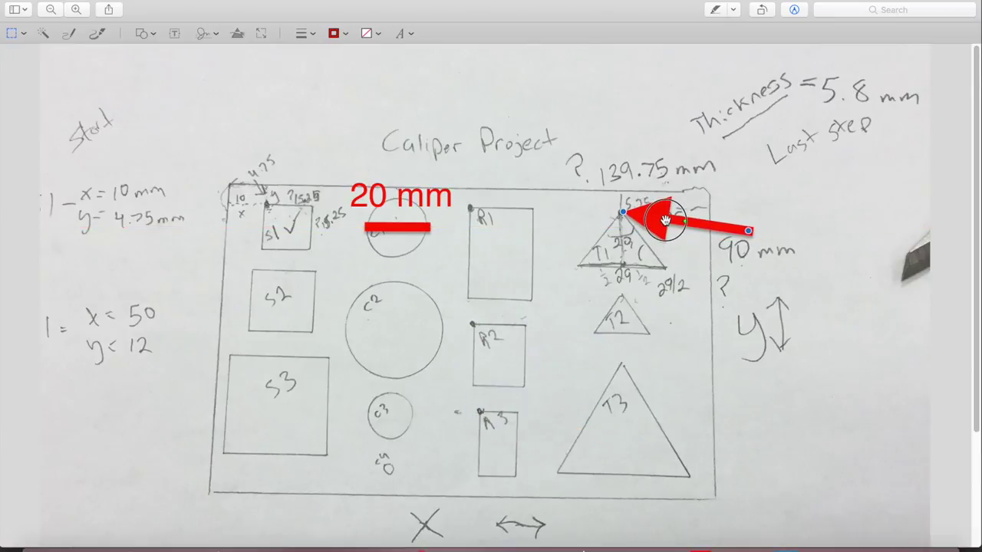
{"action": "mouse_move", "coordinate": [666, 220]}
{"action": "left_mouse_down"}
{"action": "mouse_move", "coordinate": [669, 270]}
{"action": "mouse_move", "coordinate": [626, 267]}
{"action": "mouse_move", "coordinate": [710, 277]}
{"action": "mouse_move", "coordinate": [660, 278]}
{"action": "mouse_move", "coordinate": [693, 280]}
{"action": "mouse_move", "coordinate": [666, 221]}
{"action": "mouse_move", "coordinate": [727, 212]}
{"action": "mouse_move", "coordinate": [658, 192]}
{"action": "mouse_move", "coordinate": [667, 271]}
{"action": "mouse_move", "coordinate": [641, 270]}
{"action": "mouse_move", "coordinate": [713, 279]}
{"action": "mouse_move", "coordinate": [638, 284]}
{"action": "mouse_move", "coordinate": [361, 255]}
{"action": "mouse_move", "coordinate": [302, 210]}
{"action": "mouse_move", "coordinate": [276, 210]}
{"action": "mouse_move", "coordinate": [241, 272]}
{"action": "mouse_move", "coordinate": [297, 278]}
{"action": "mouse_move", "coordinate": [278, 368]}
{"action": "mouse_move", "coordinate": [339, 208]}
{"action": "mouse_move", "coordinate": [307, 256]}
{"action": "mouse_move", "coordinate": [322, 247]}
{"action": "mouse_move", "coordinate": [284, 385]}
{"action": "mouse_move", "coordinate": [267, 353]}
{"action": "mouse_move", "coordinate": [378, 318]}
{"action": "mouse_move", "coordinate": [418, 338]}
{"action": "mouse_move", "coordinate": [219, 349]}
{"action": "mouse_move", "coordinate": [251, 334]}
{"action": "mouse_move", "coordinate": [444, 338]}
{"action": "left_mouse_up"}
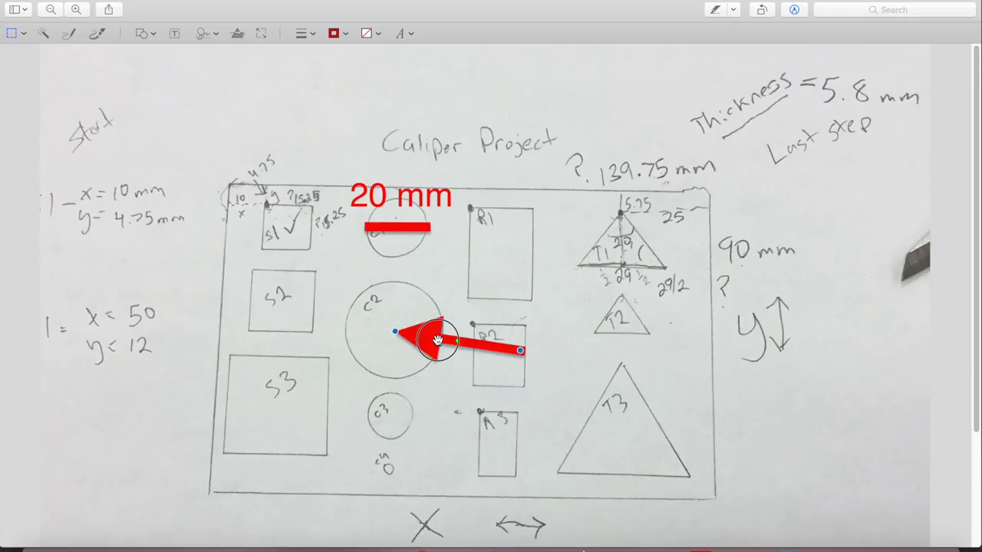
{"action": "mouse_move", "coordinate": [437, 340]}
{"action": "left_mouse_down"}
{"action": "mouse_move", "coordinate": [241, 329]}
{"action": "mouse_move", "coordinate": [258, 340]}
{"action": "mouse_move", "coordinate": [440, 343]}
{"action": "mouse_move", "coordinate": [441, 185]}
{"action": "mouse_move", "coordinate": [476, 198]}
{"action": "mouse_move", "coordinate": [444, 340]}
{"action": "mouse_move", "coordinate": [389, 337]}
{"action": "left_mouse_up"}
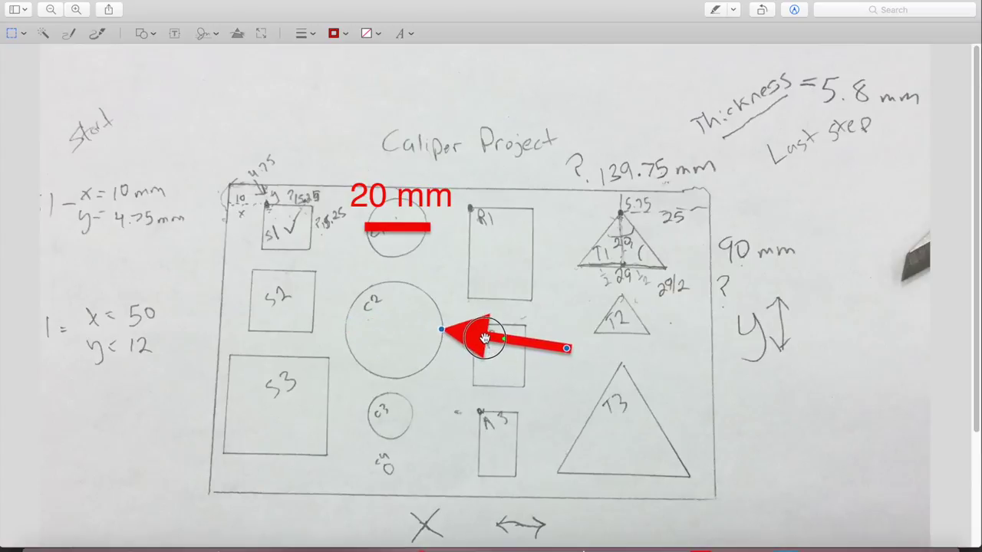
{"action": "mouse_move", "coordinate": [371, 306]}
{"action": "left_mouse_down"}
{"action": "mouse_move", "coordinate": [296, 338]}
{"action": "mouse_move", "coordinate": [487, 408]}
{"action": "mouse_move", "coordinate": [357, 298]}
{"action": "left_mouse_up"}
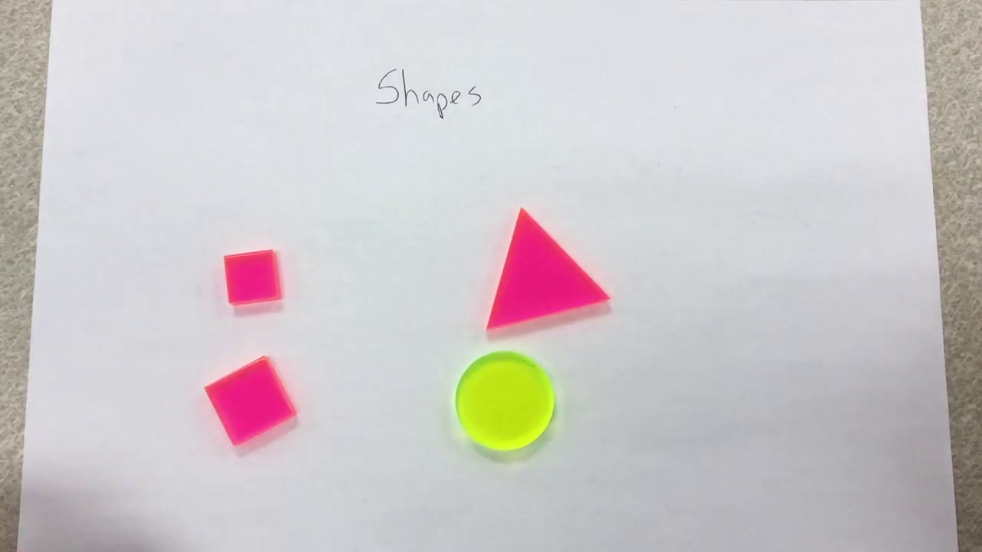
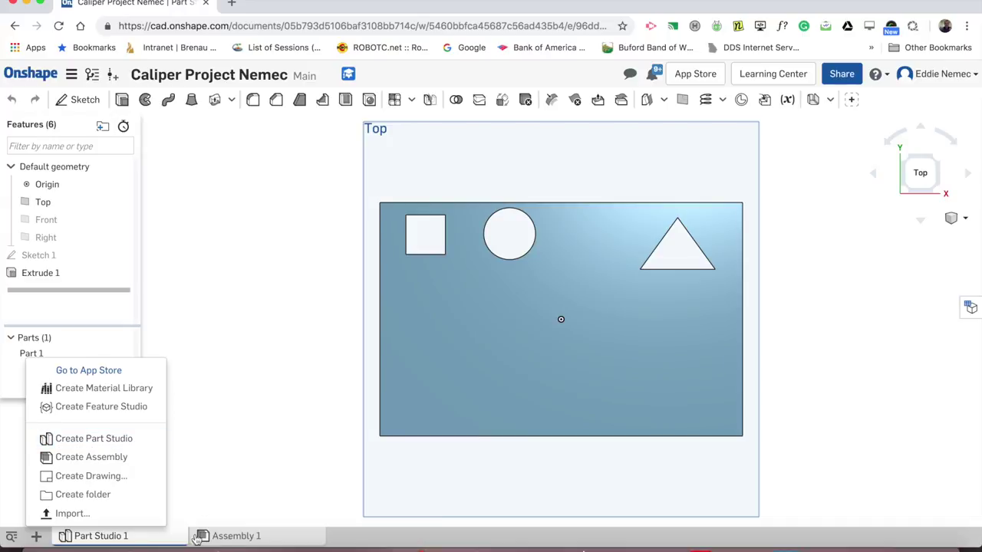
Create a new part studio in the document and rename it "Square Shapes".
{"action": "left_click", "coordinate": [107, 441]}
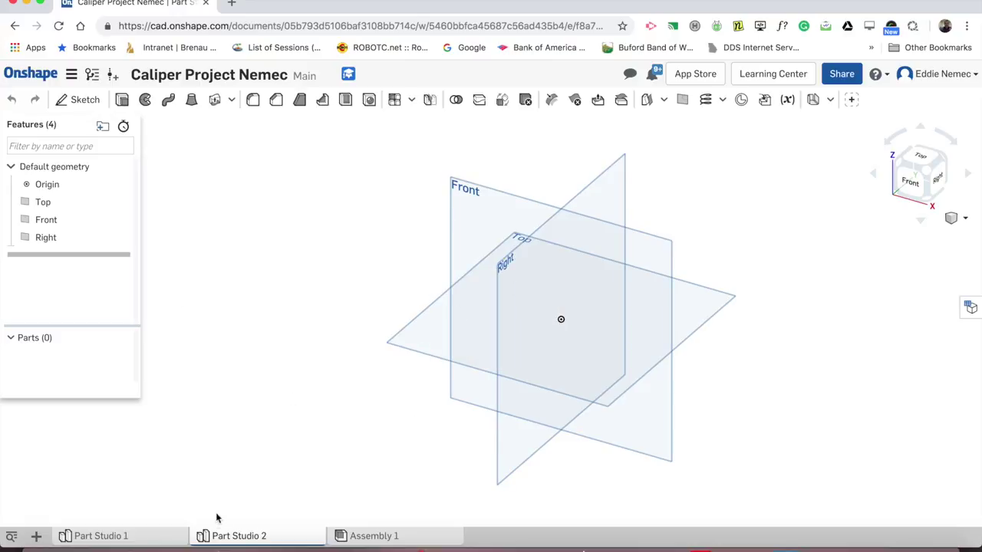
{"action": "right_click", "coordinate": [245, 542]}
{"action": "left_click", "coordinate": [239, 408]}
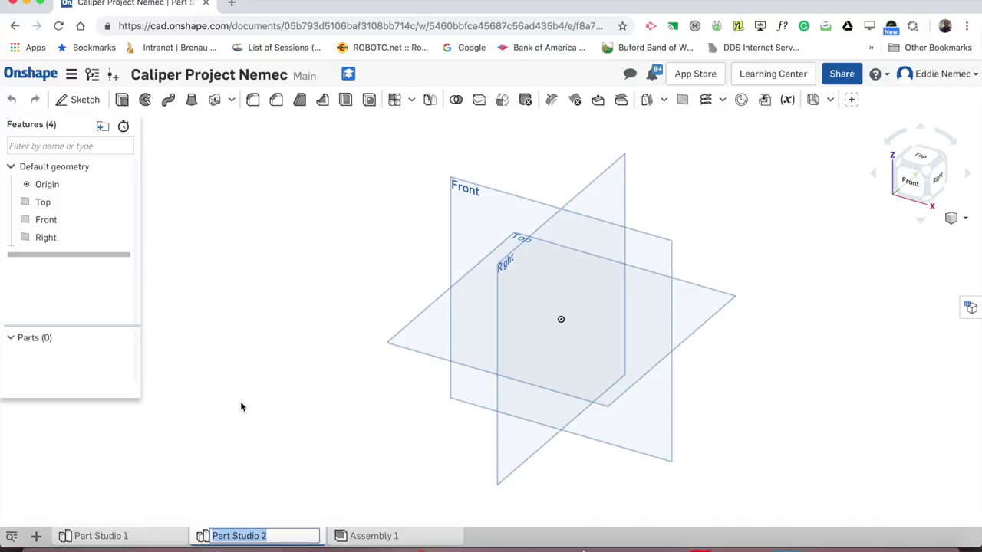
{"action": "type", "text": "Square Shapes"}
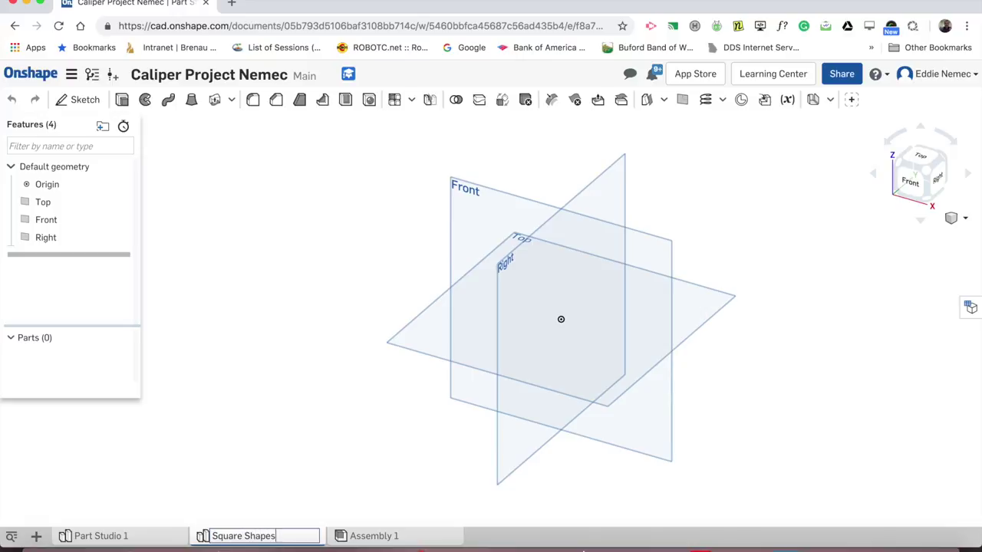
{"action": "key", "text": "Return"}
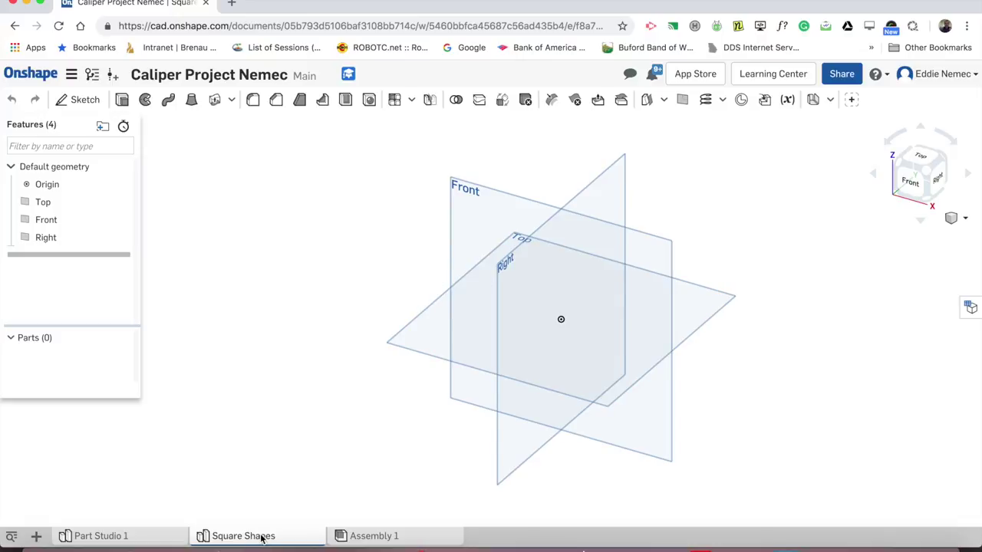
Create another part studio and rename it "Circle Shapes".
{"action": "left_click", "coordinate": [37, 537]}
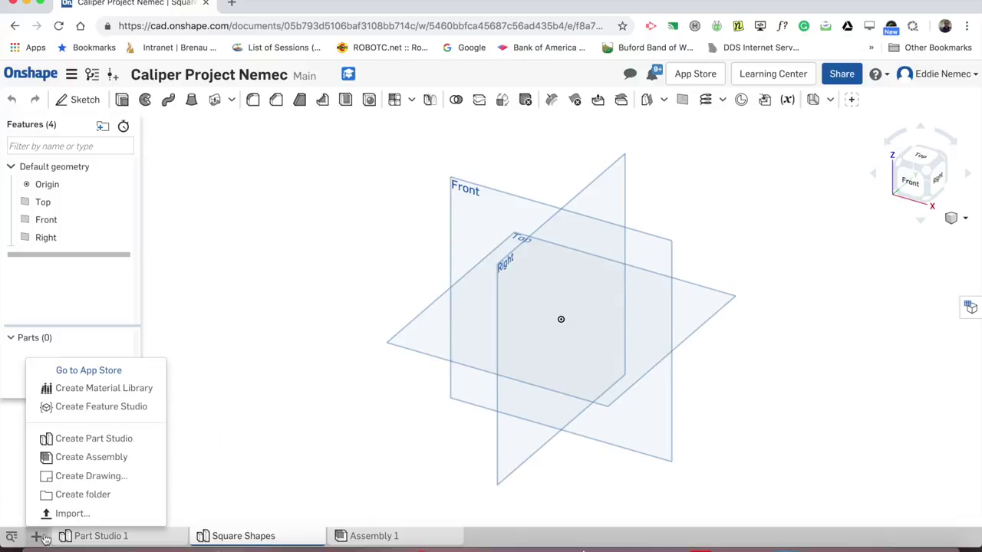
{"action": "left_click", "coordinate": [79, 437]}
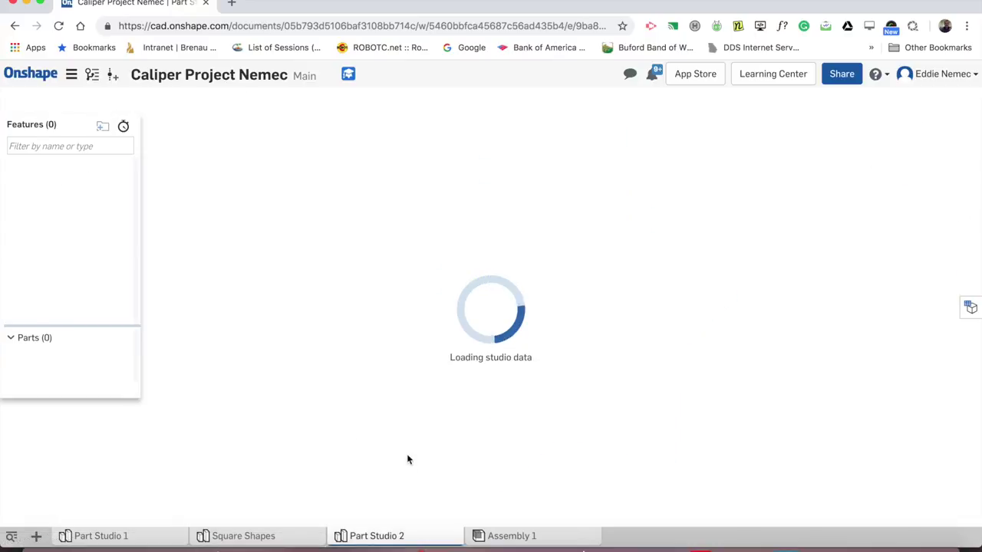
{"action": "right_click", "coordinate": [395, 537]}
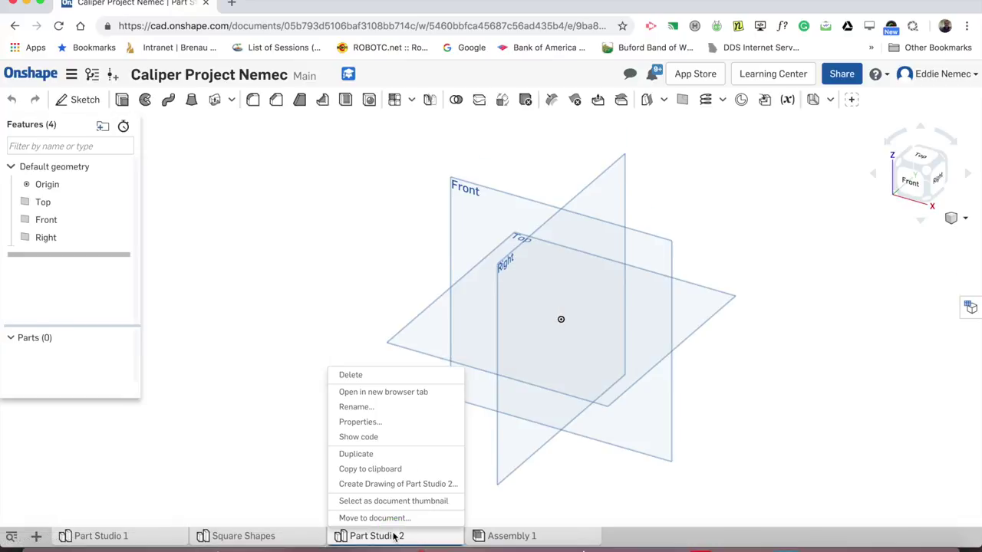
{"action": "left_click", "coordinate": [365, 408]}
{"action": "type", "text": "Circle Shapes"}
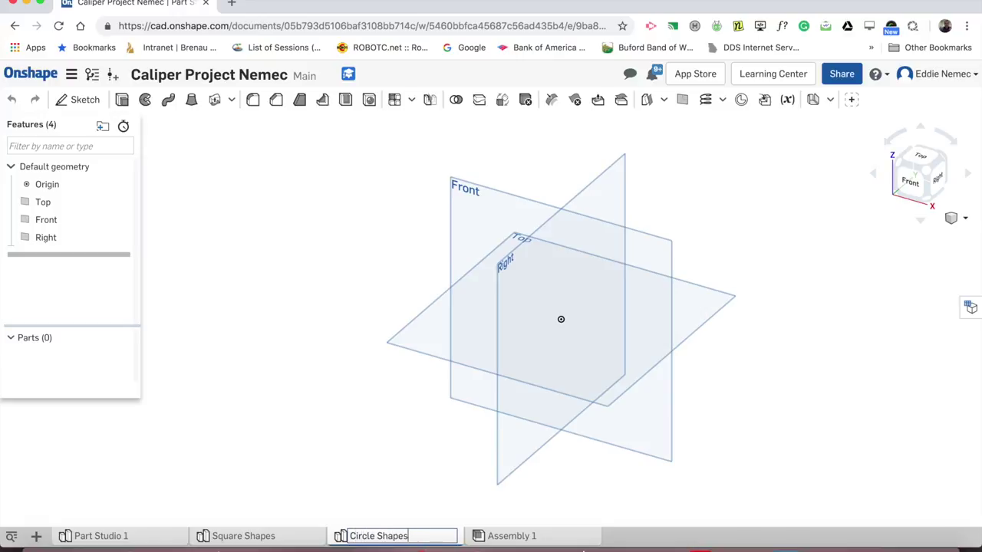
Return to the Square Shapes part studio and confirm the workspace units with Millimeter as the default length unit.
{"action": "left_click", "coordinate": [273, 537]}
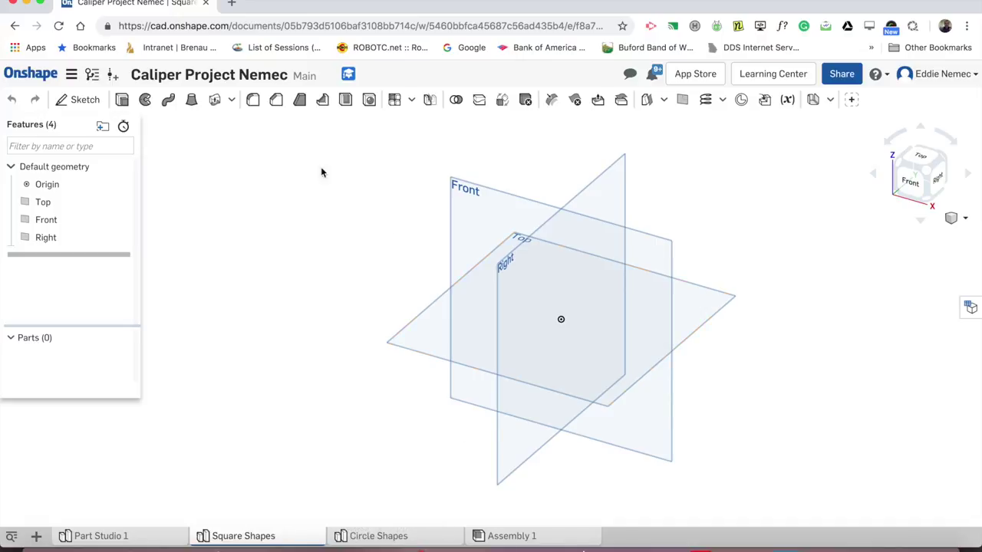
{"action": "left_click", "coordinate": [70, 73]}
{"action": "left_click", "coordinate": [111, 168]}
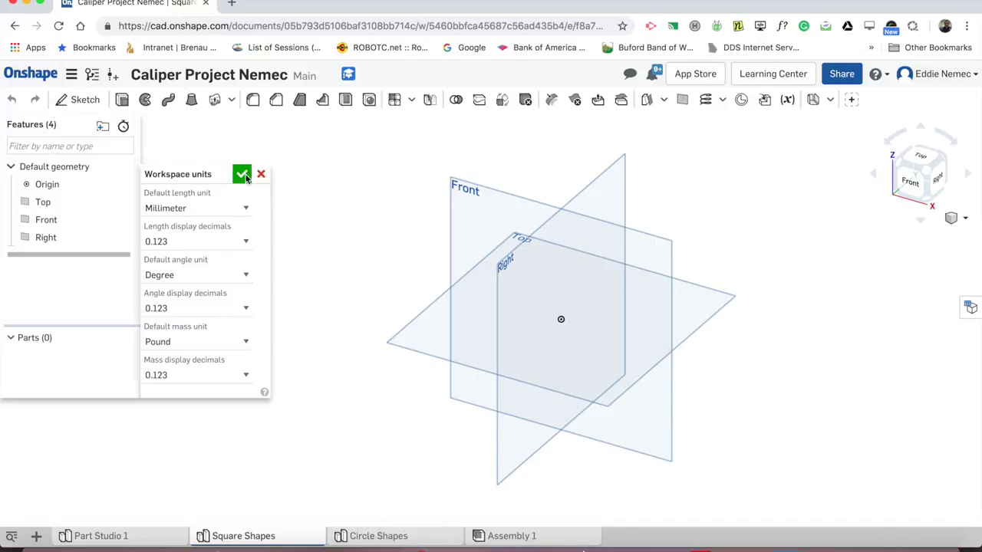
{"action": "left_click", "coordinate": [241, 174]}
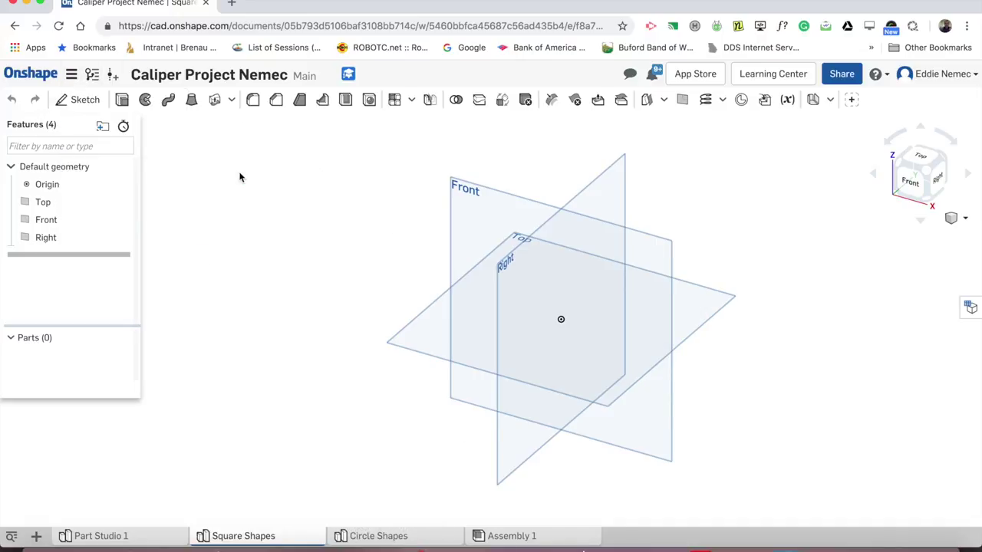
Hide the Front and Right planes in Square Shapes, leaving only the Top plane shown.
{"action": "left_click", "coordinate": [127, 219]}
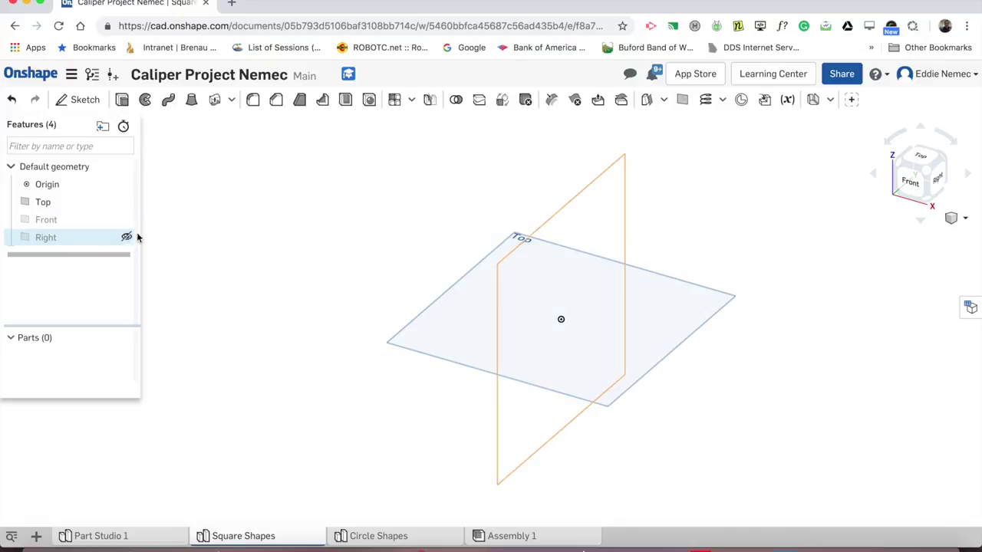
{"action": "left_click", "coordinate": [126, 238]}
{"action": "left_click", "coordinate": [920, 158]}
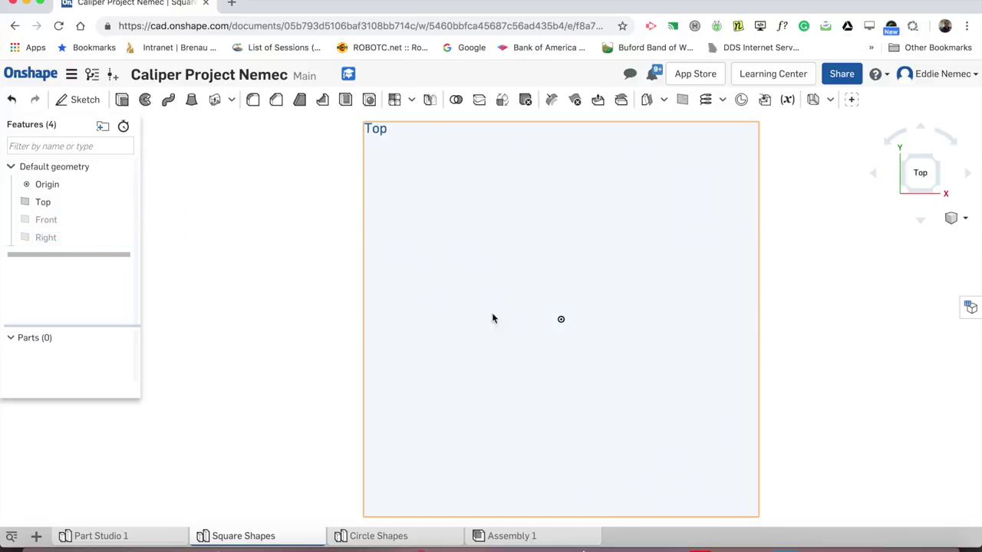
Start a sketch on the Top plane and draw a center point rectangle at the origin, 14.7 mm by 14.7 mm.
{"action": "mouse_move", "coordinate": [269, 538]}
{"action": "left_click", "coordinate": [79, 99]}
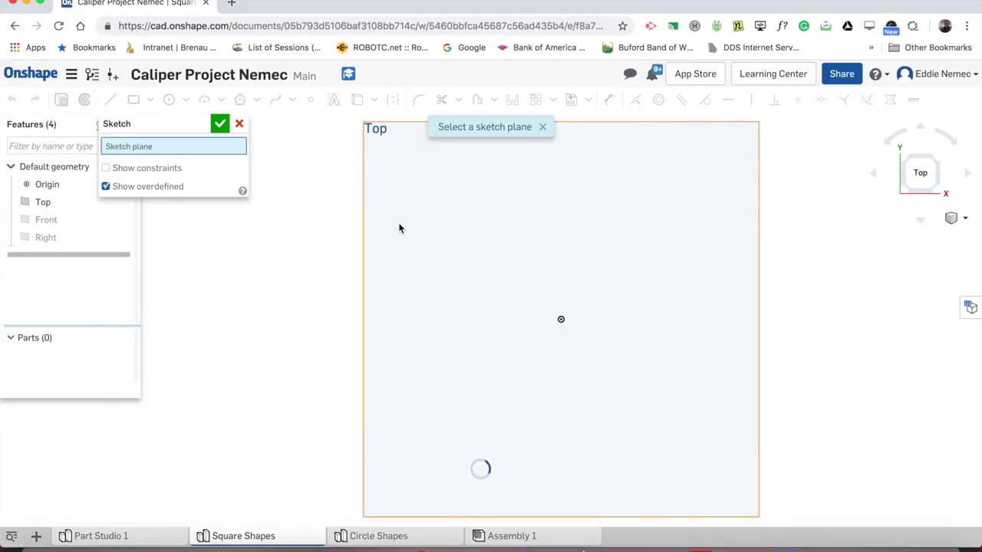
{"action": "left_click", "coordinate": [400, 226]}
{"action": "left_click", "coordinate": [152, 103]}
{"action": "left_click", "coordinate": [142, 145]}
{"action": "left_click", "coordinate": [561, 319]}
{"action": "left_click", "coordinate": [590, 353]}
{"action": "type", "text": "1"}
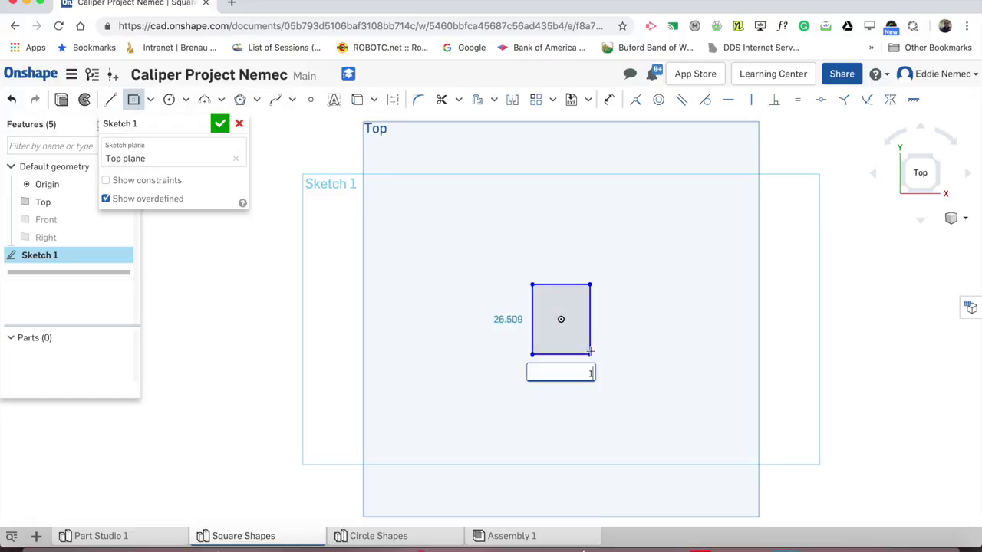
{"action": "type", "text": "4.7"}
{"action": "key", "text": "Tab"}
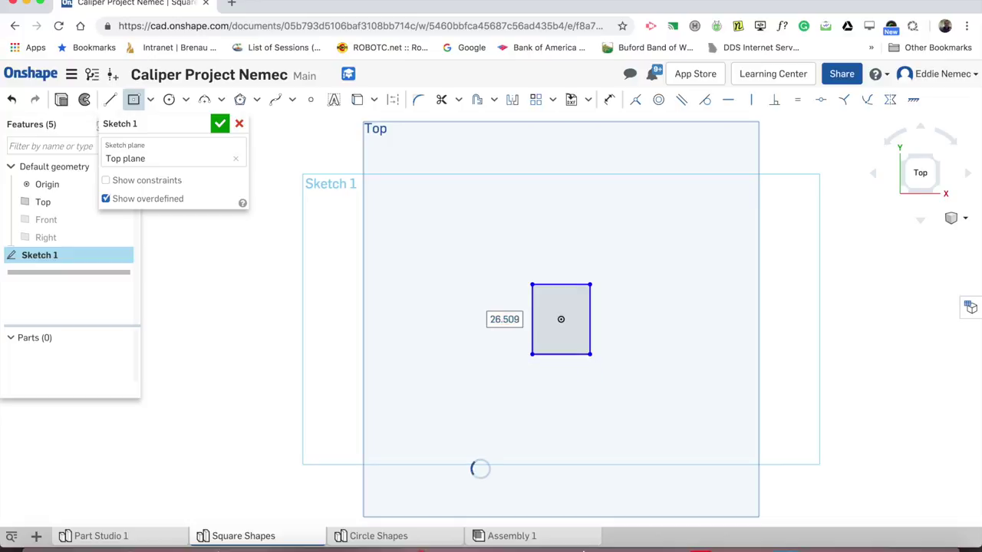
{"action": "type", "text": "14.7"}
{"action": "key", "text": "Return"}
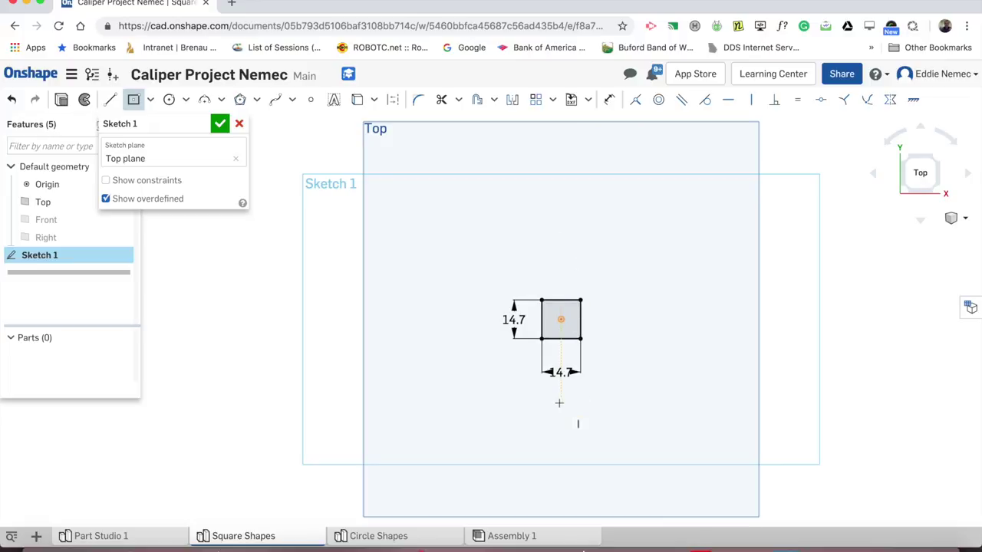
Draw a second center point rectangle directly below the 14.7 mm square, sized 20 mm by 20 mm.
{"action": "middle_click_drag", "start_coordinate": [559, 404], "coordinate": [559, 340]}
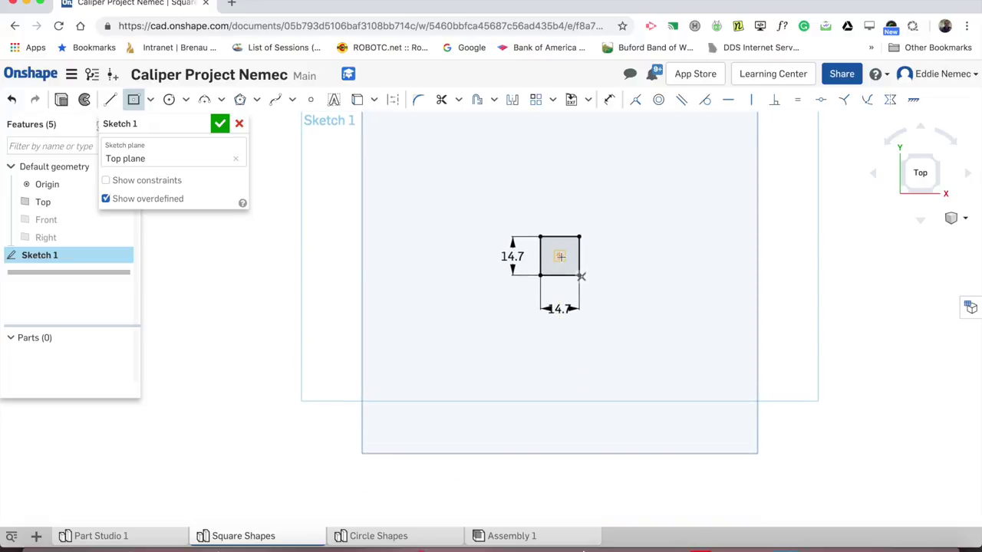
{"action": "left_click", "coordinate": [560, 339]}
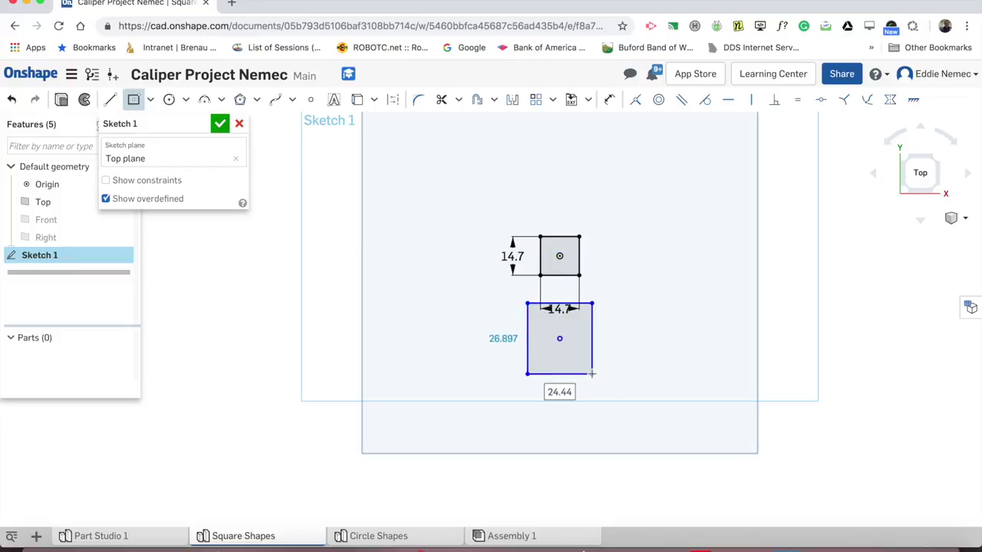
{"action": "left_click", "coordinate": [592, 375]}
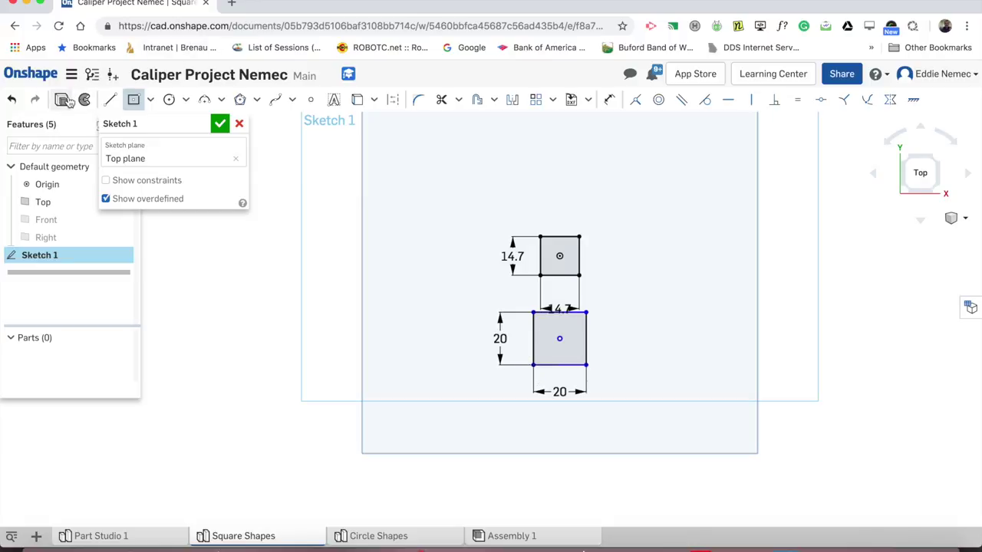
Extrude both sketched squares as new solids, blind to a depth of 5.8 mm.
{"action": "key", "text": "shift+e"}
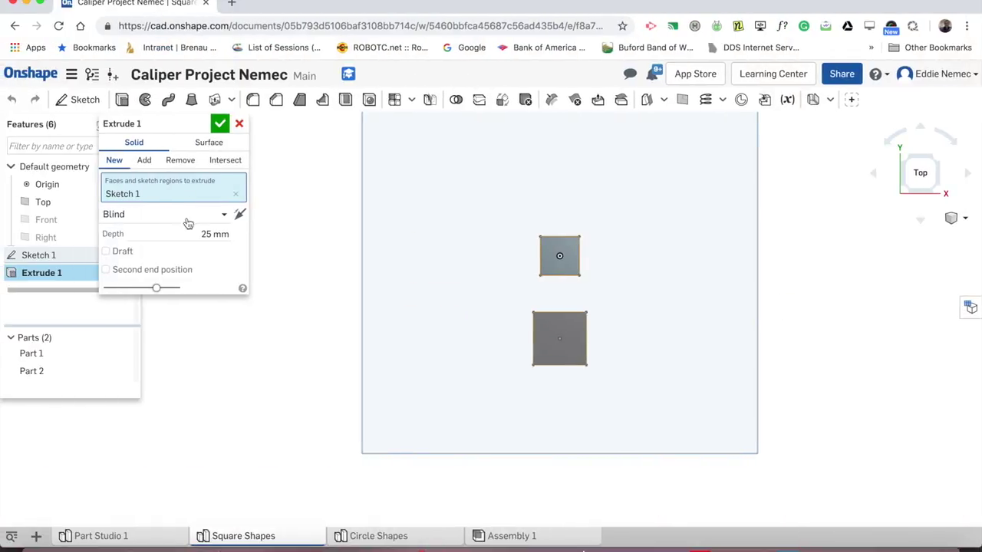
{"action": "left_click", "coordinate": [209, 235]}
{"action": "key", "text": "BackSpace"}
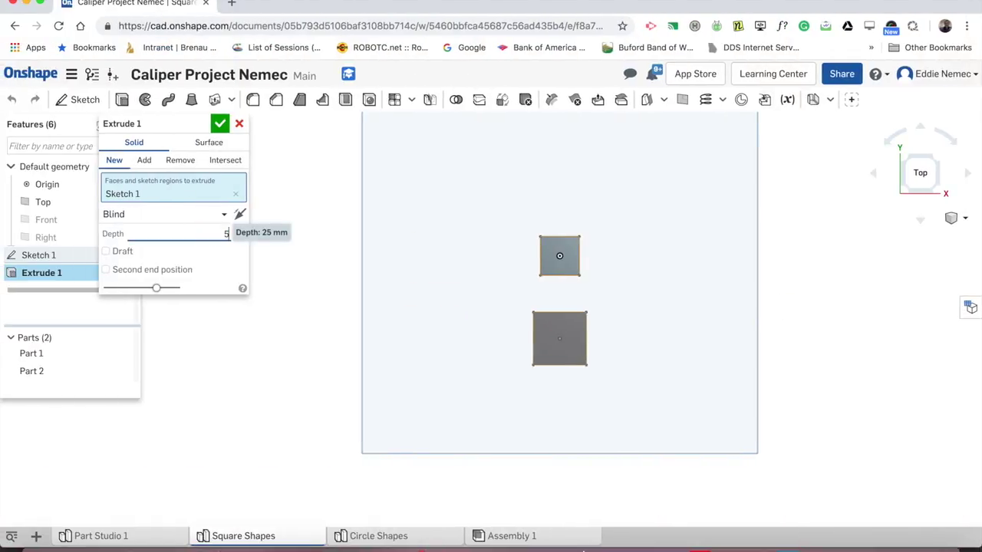
{"action": "type", "text": "5.0 mm"}
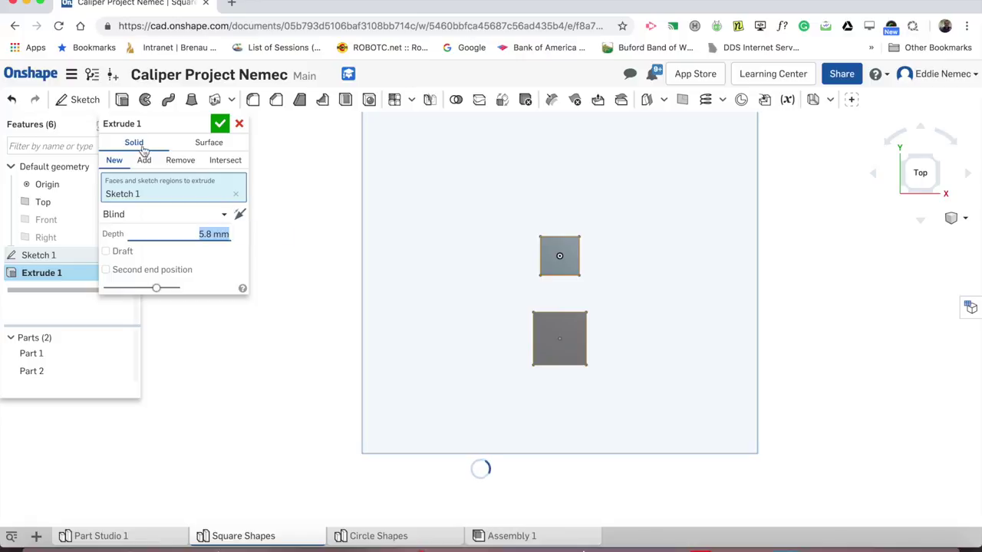
{"action": "left_click", "coordinate": [220, 124]}
{"action": "right_click_drag", "start_coordinate": [394, 258], "coordinate": [392, 226]}
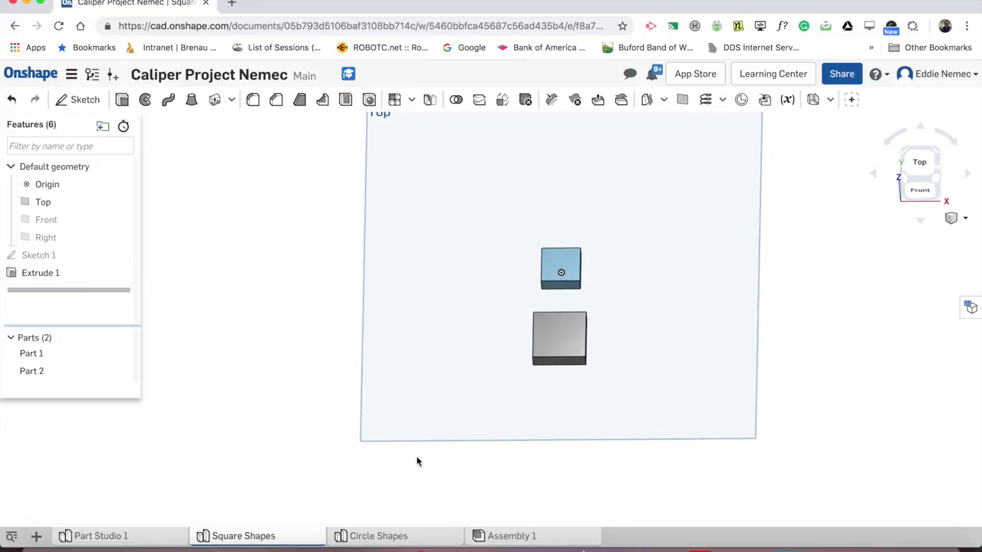
Open the Circle Shapes part studio in top view and hide its Front and Right planes.
{"action": "left_click", "coordinate": [373, 535]}
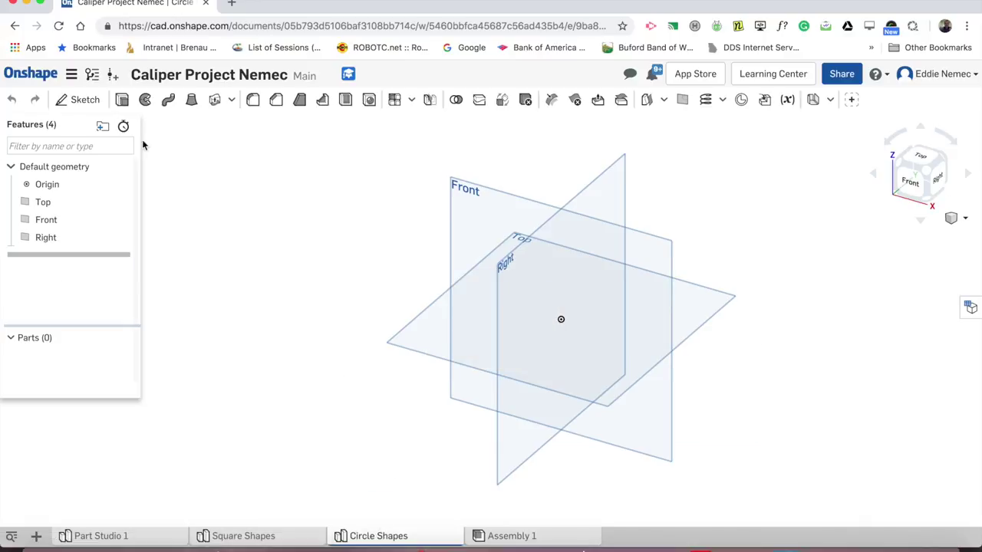
{"action": "left_click", "coordinate": [920, 158]}
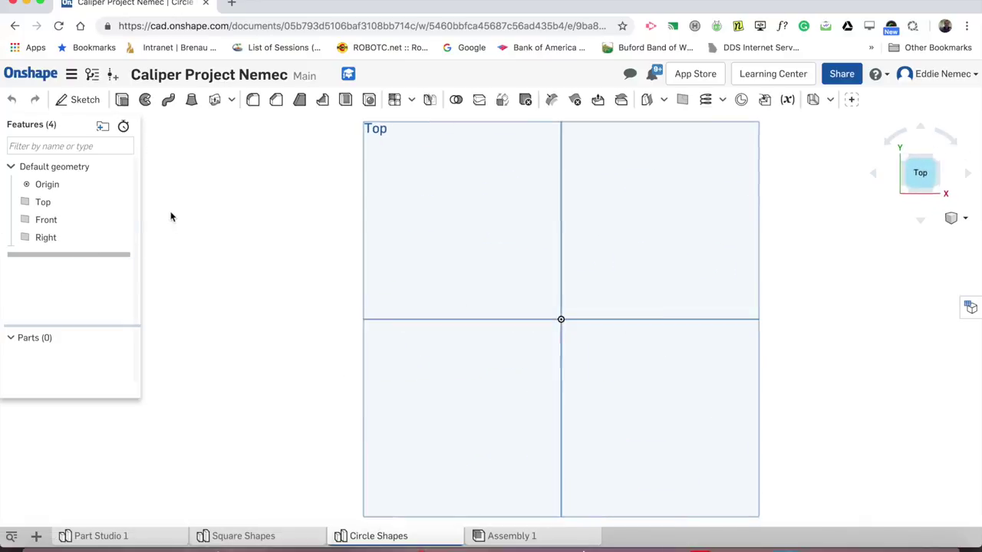
{"action": "left_click", "coordinate": [127, 221]}
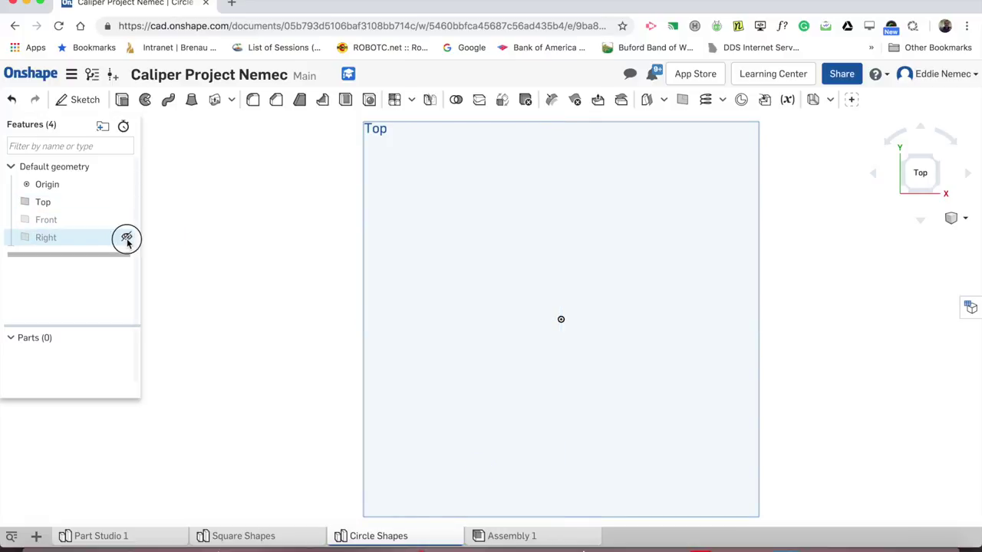
{"action": "left_click", "coordinate": [127, 238]}
Start a sketch on the Top plane and draw a circle centred on the origin with a diameter of 29.75 mm.
{"action": "left_click", "coordinate": [80, 100]}
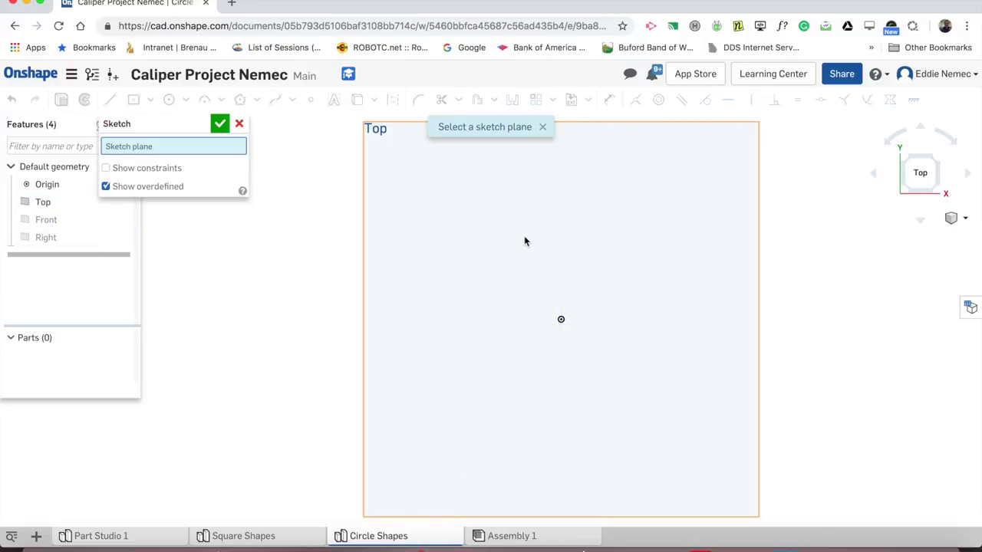
{"action": "left_click", "coordinate": [524, 239]}
{"action": "left_click", "coordinate": [169, 99]}
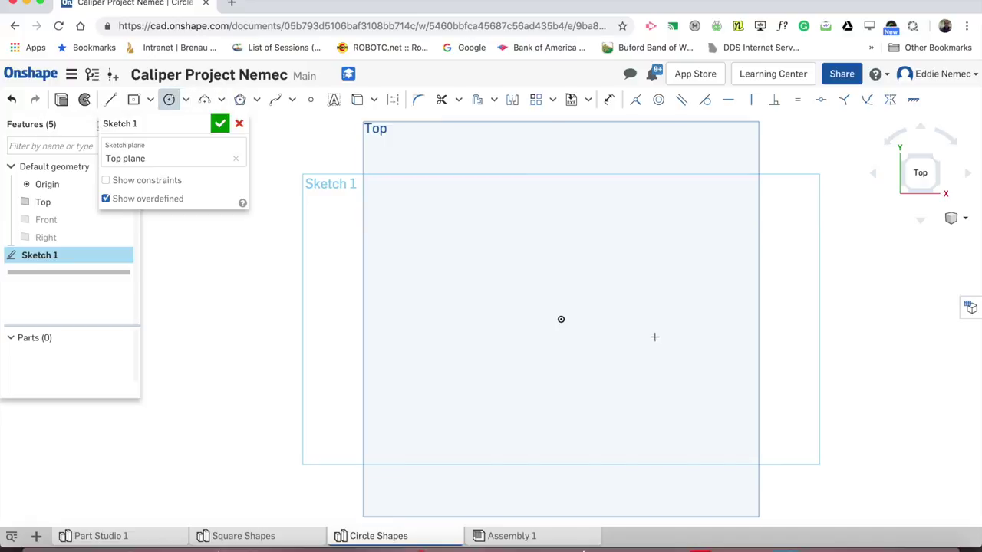
{"action": "left_click", "coordinate": [561, 319]}
{"action": "left_click", "coordinate": [593, 355]}
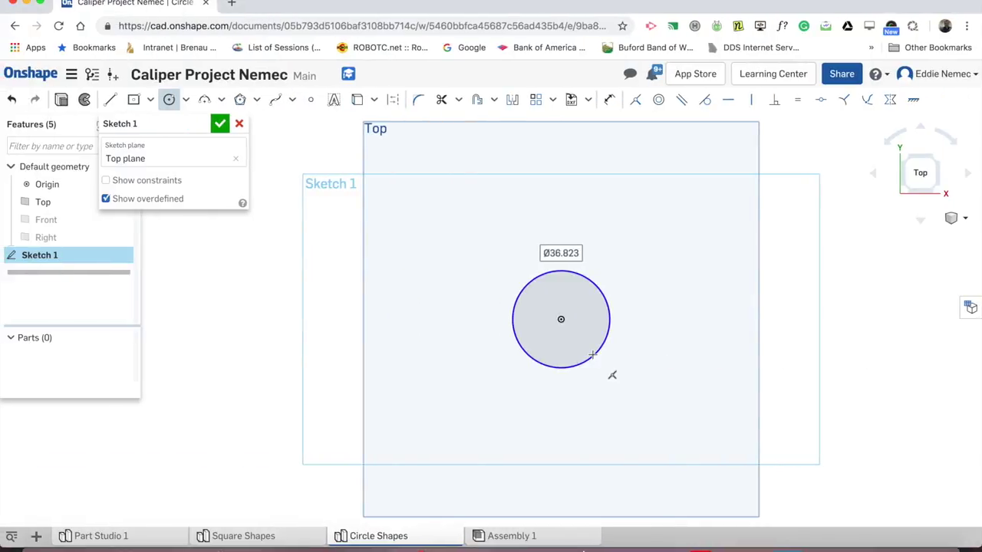
{"action": "type", "text": "29"}
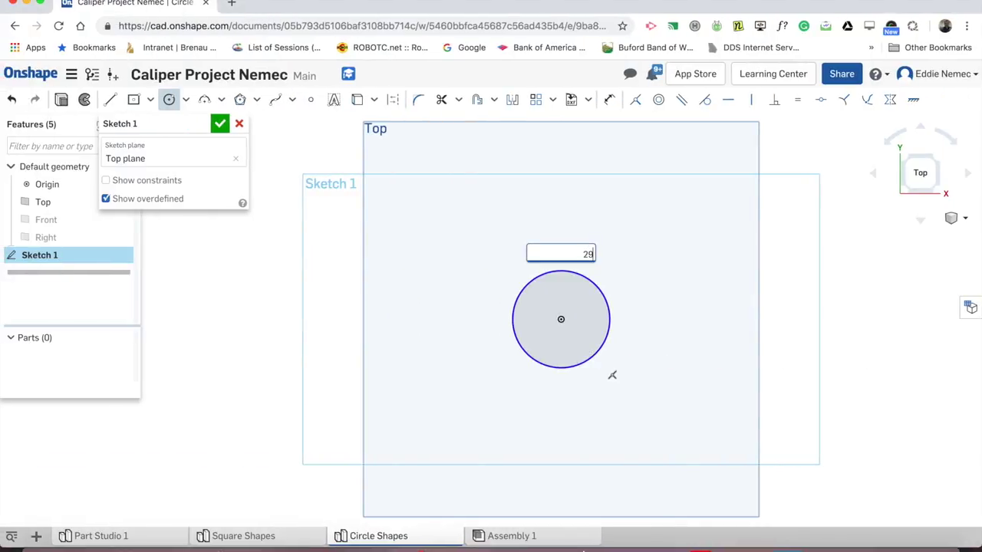
{"action": "type", "text": ".75"}
{"action": "key", "text": "Return"}
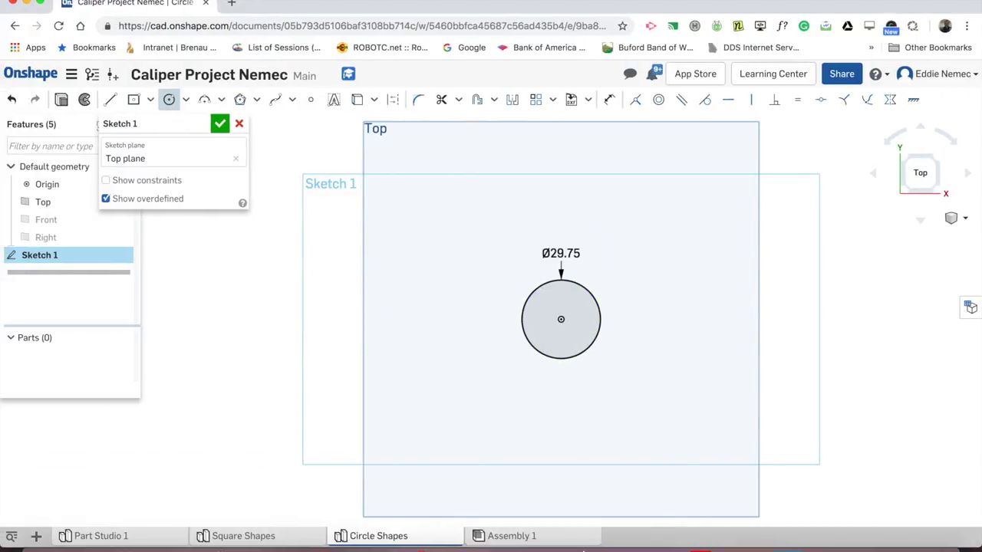
Create a new part studio and rename it "Triangle Shapes".
{"action": "left_click", "coordinate": [36, 535]}
{"action": "left_click", "coordinate": [80, 443]}
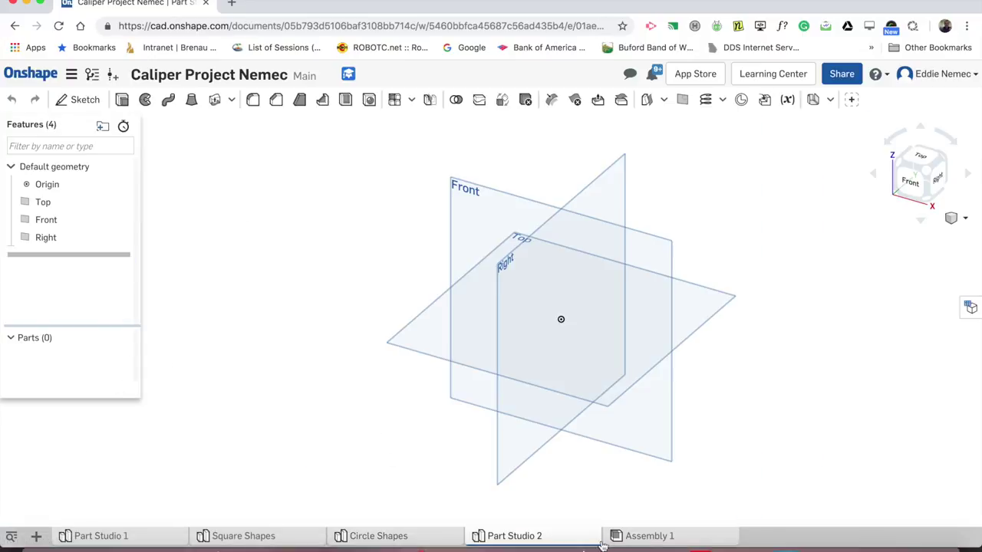
{"action": "right_click", "coordinate": [522, 536]}
{"action": "left_click", "coordinate": [537, 408]}
{"action": "type", "text": "Tria"}
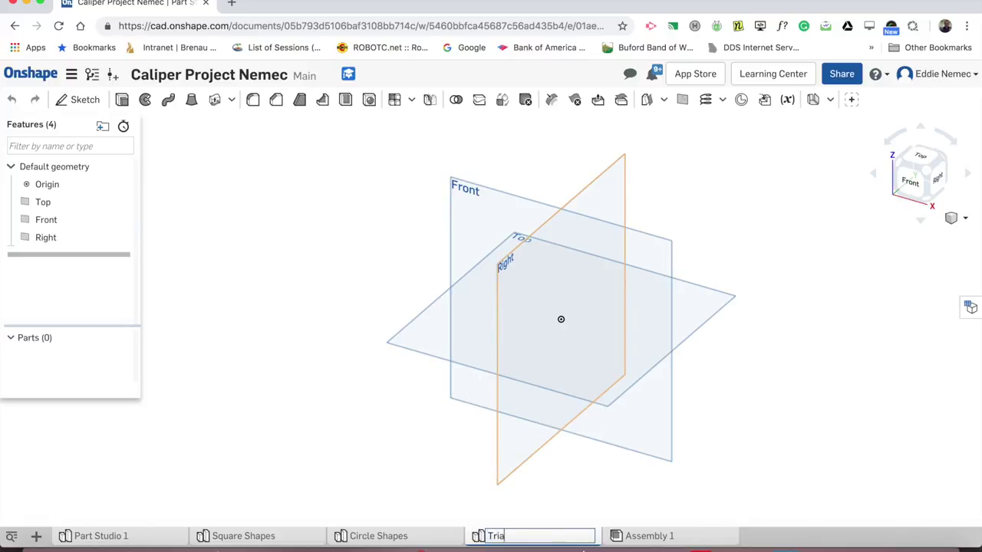
{"action": "type", "text": "ngle Shapes"}
{"action": "key", "text": "Return"}
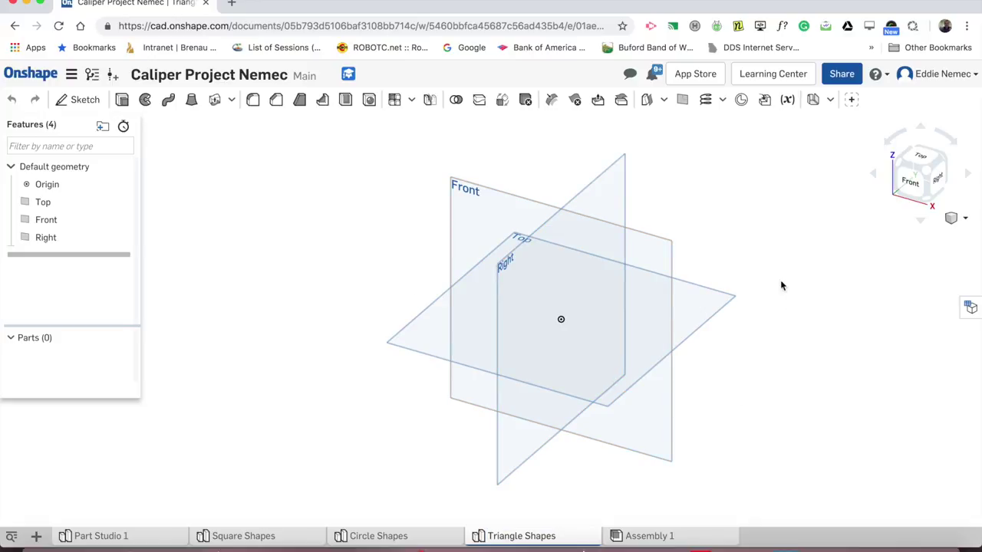
Hide the Front and Right planes in Triangle Shapes and look straight down at the Top plane.
{"action": "left_click", "coordinate": [126, 220]}
{"action": "left_click", "coordinate": [126, 237]}
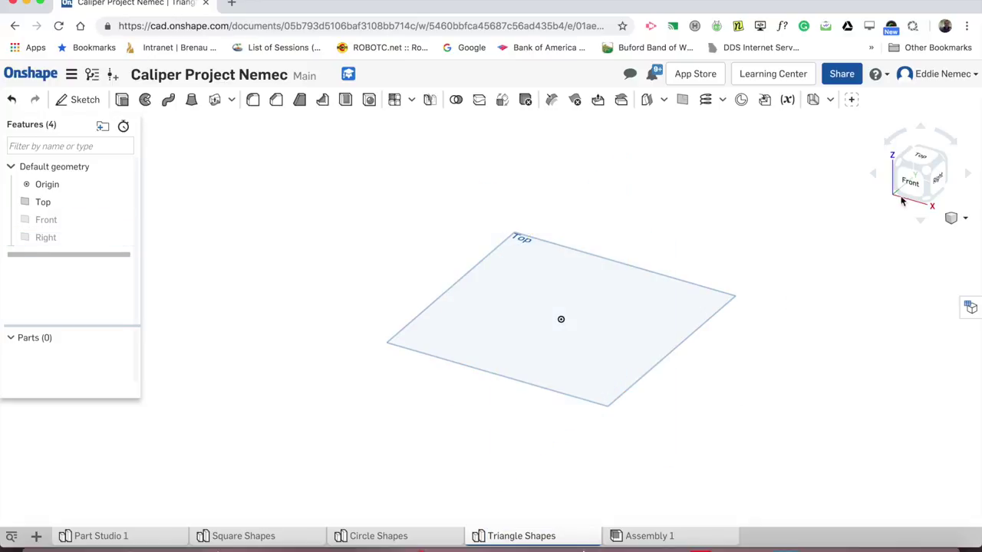
{"action": "left_click", "coordinate": [925, 164]}
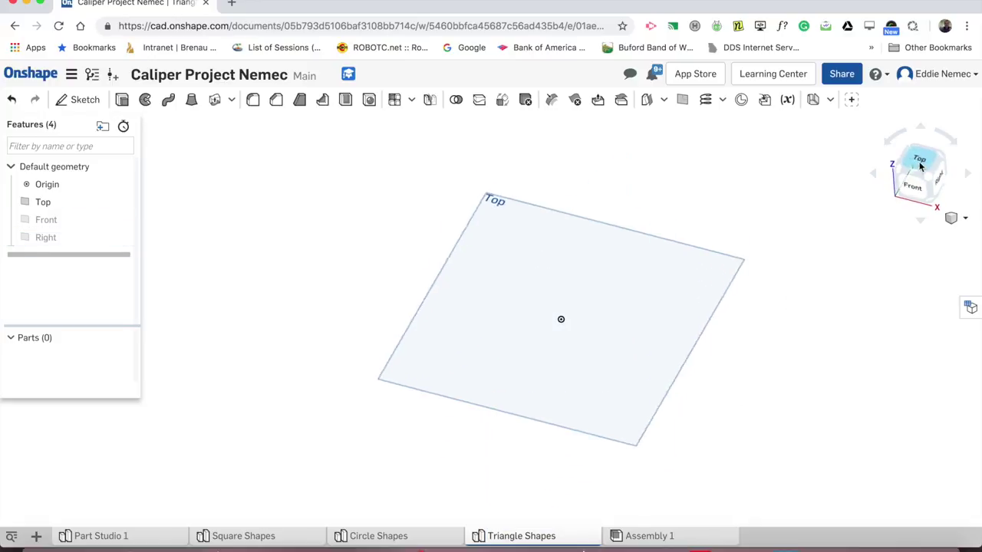
Start a sketch on the Top plane and draw a horizontal line from the origin, 39.25 mm long.
{"action": "left_click", "coordinate": [81, 99]}
{"action": "left_click", "coordinate": [424, 246]}
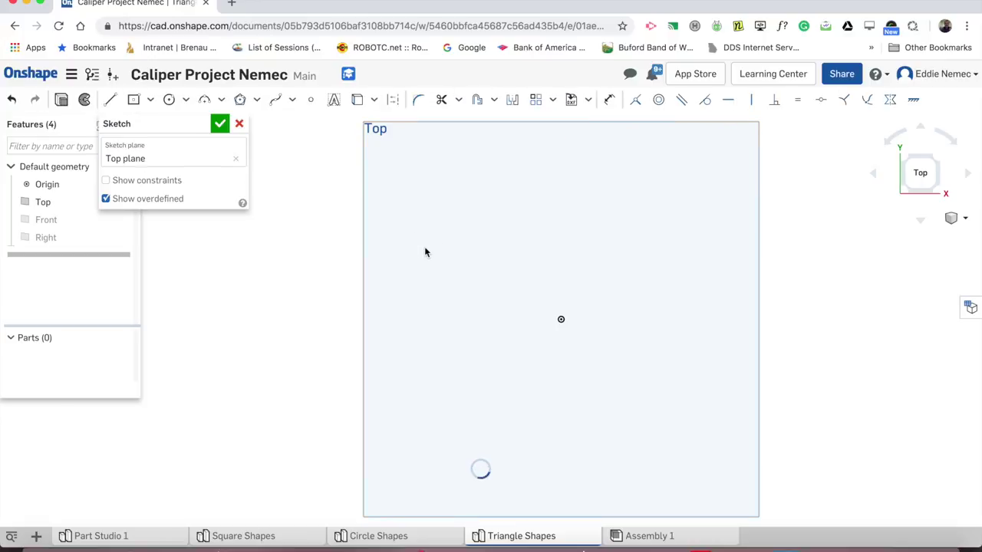
{"action": "left_click", "coordinate": [109, 100]}
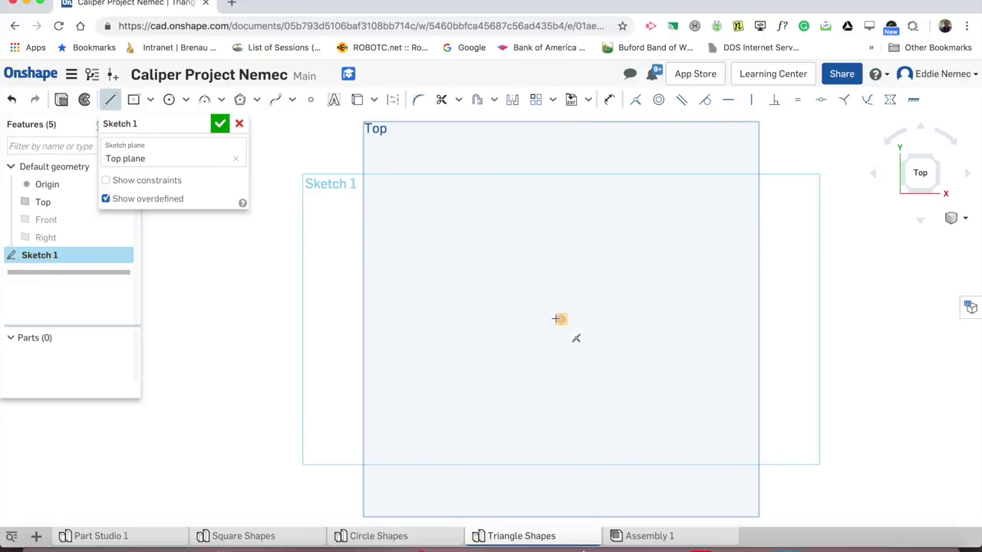
{"action": "left_click", "coordinate": [560, 319]}
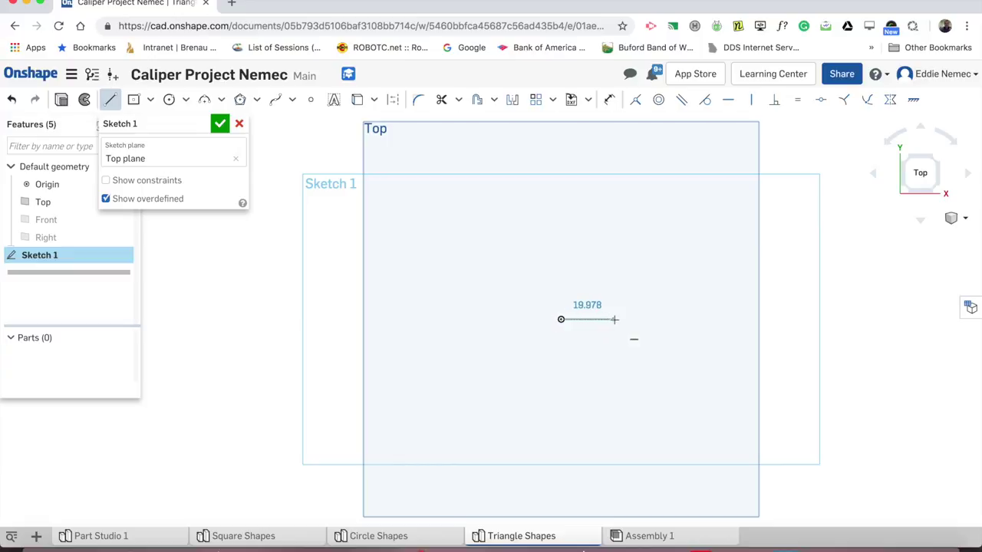
{"action": "left_click", "coordinate": [615, 321]}
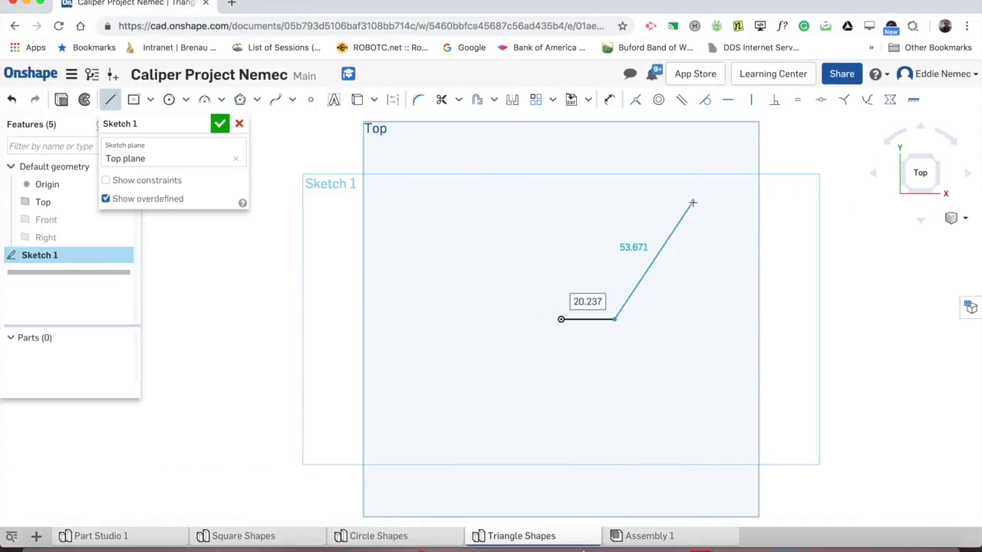
{"action": "type", "text": "39"}
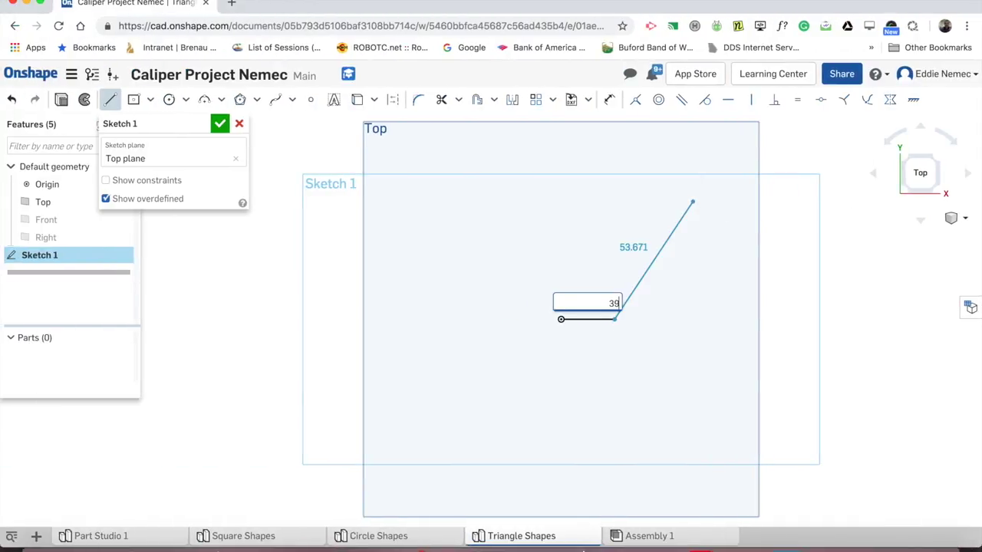
{"action": "type", "text": ".25"}
{"action": "key", "text": "Return"}
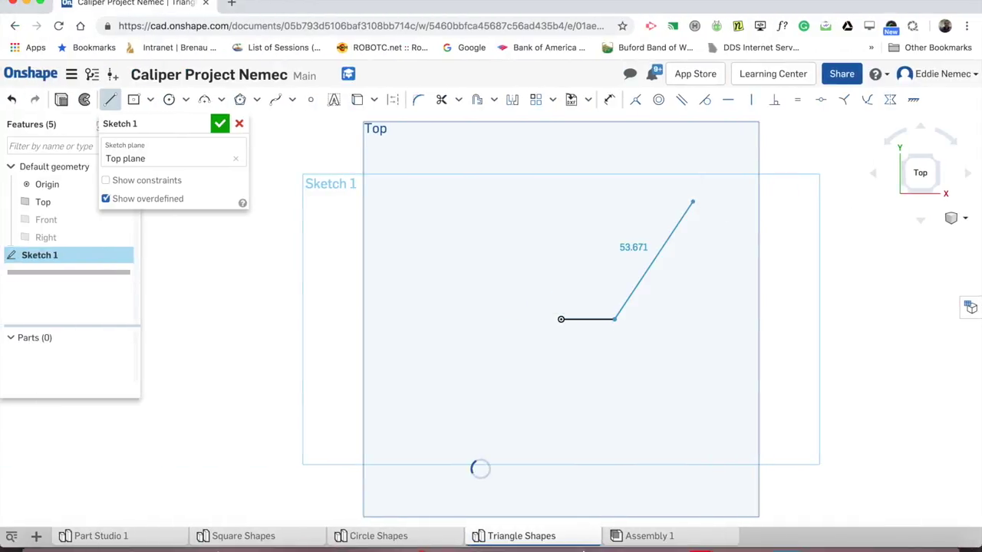
Draw a vertical line 34.6 mm long upward from the midpoint of the 39.25 mm base line.
{"action": "scroll", "coordinate": [704, 335], "scroll_direction": "down", "scroll_amount": 3}
{"action": "scroll", "coordinate": [672, 311], "scroll_direction": "up", "scroll_amount": 5}
{"action": "scroll", "coordinate": [672, 310], "scroll_direction": "up", "scroll_amount": 2}
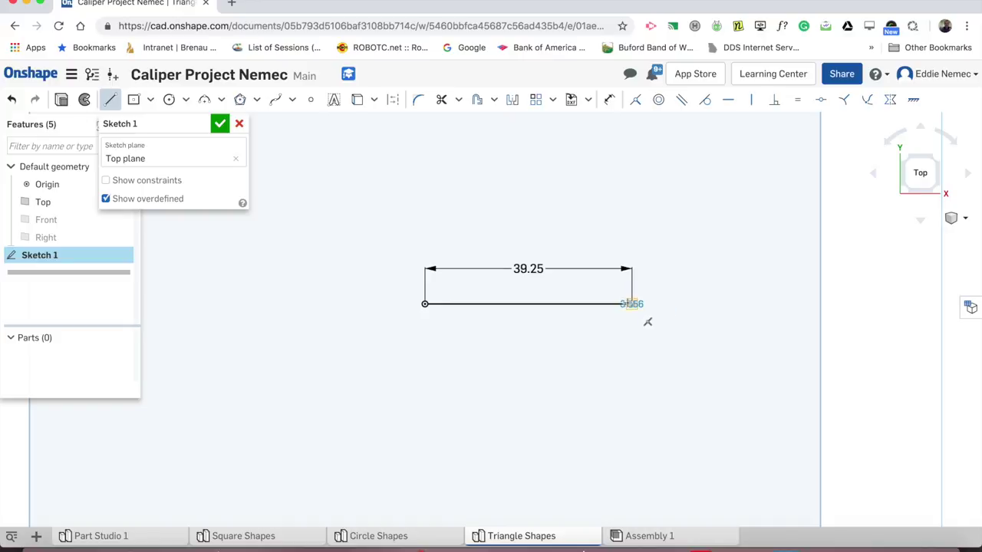
{"action": "left_click", "coordinate": [530, 304]}
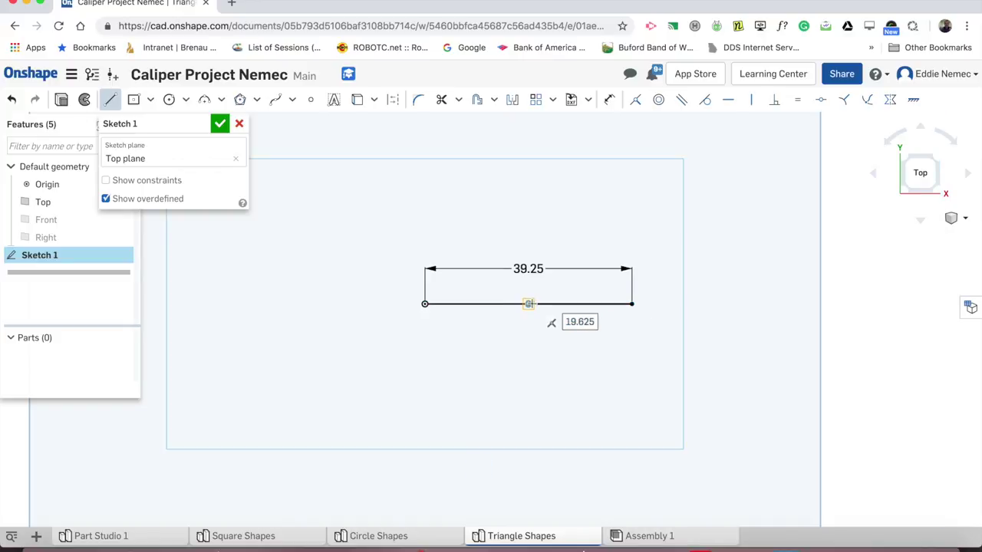
{"action": "left_click", "coordinate": [529, 227]}
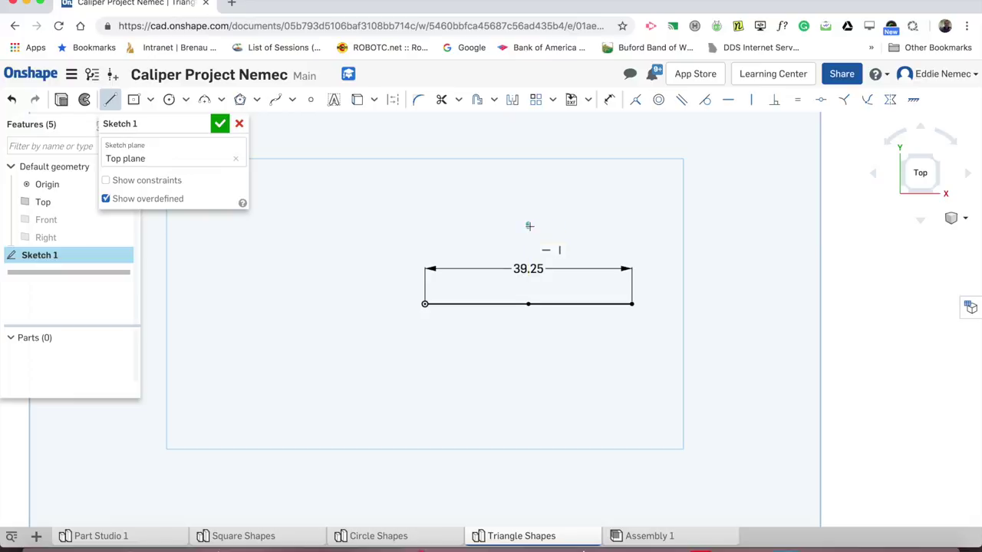
{"action": "left_click", "coordinate": [530, 304]}
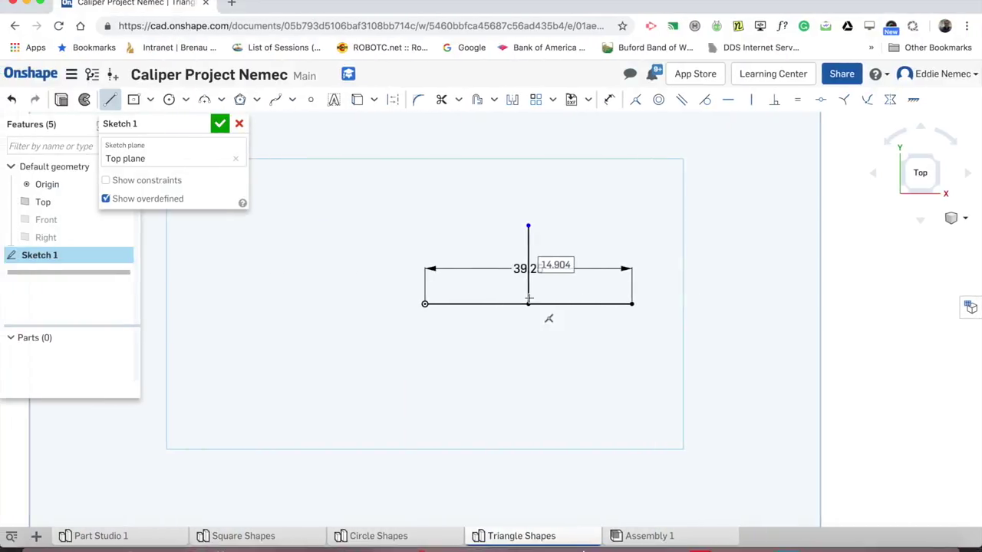
{"action": "type", "text": "34"}
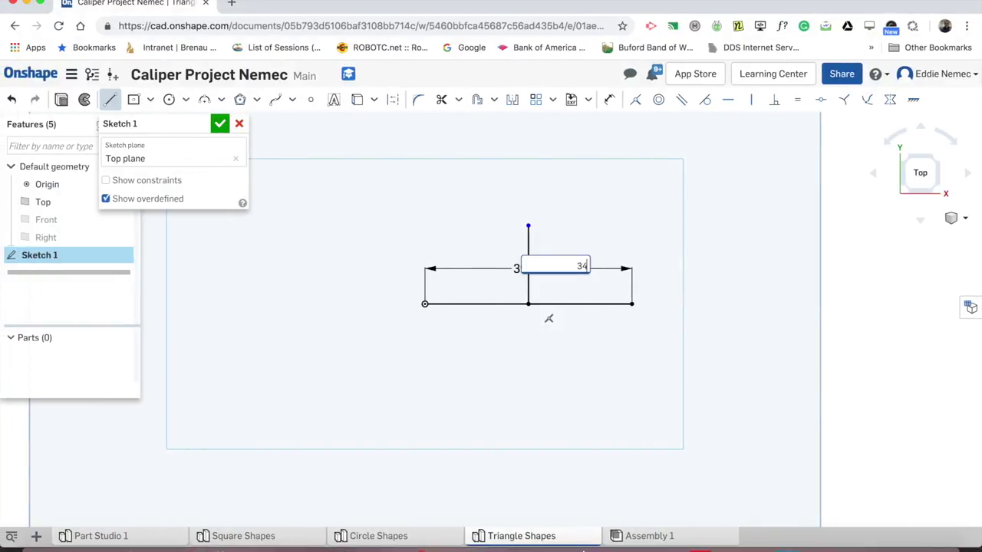
{"action": "type", "text": ".6"}
{"action": "key", "text": "Escape"}
Set the vertical line's length to 34.5 mm.
{"action": "scroll", "coordinate": [563, 220], "scroll_direction": "up", "scroll_amount": 2}
{"action": "scroll", "coordinate": [561, 213], "scroll_direction": "down", "scroll_amount": 1}
{"action": "middle_click_drag", "start_coordinate": [561, 212], "coordinate": [577, 320]}
{"action": "right_click", "coordinate": [581, 317]}
{"action": "left_click", "coordinate": [606, 326]}
{"action": "double_click", "coordinate": [544, 372]}
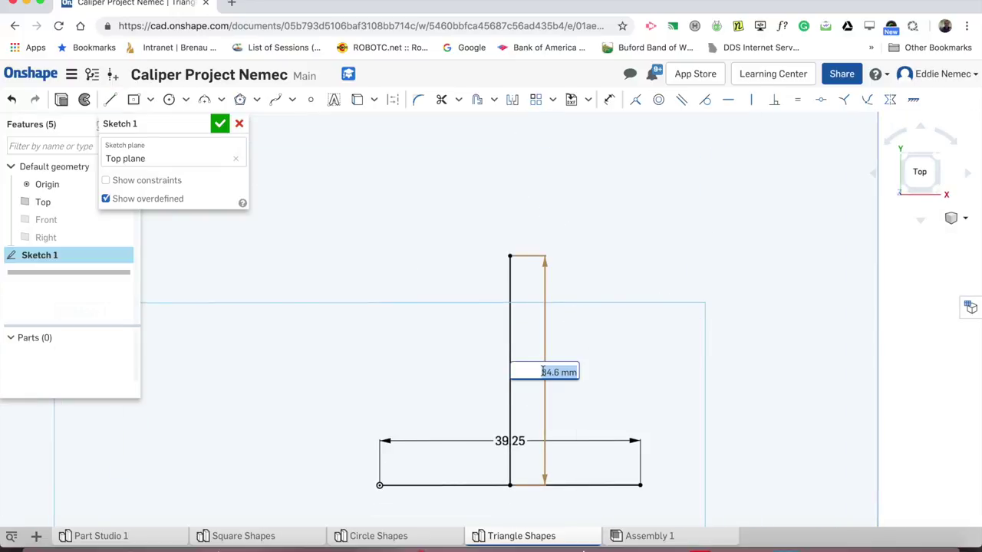
{"action": "type", "text": "3"}
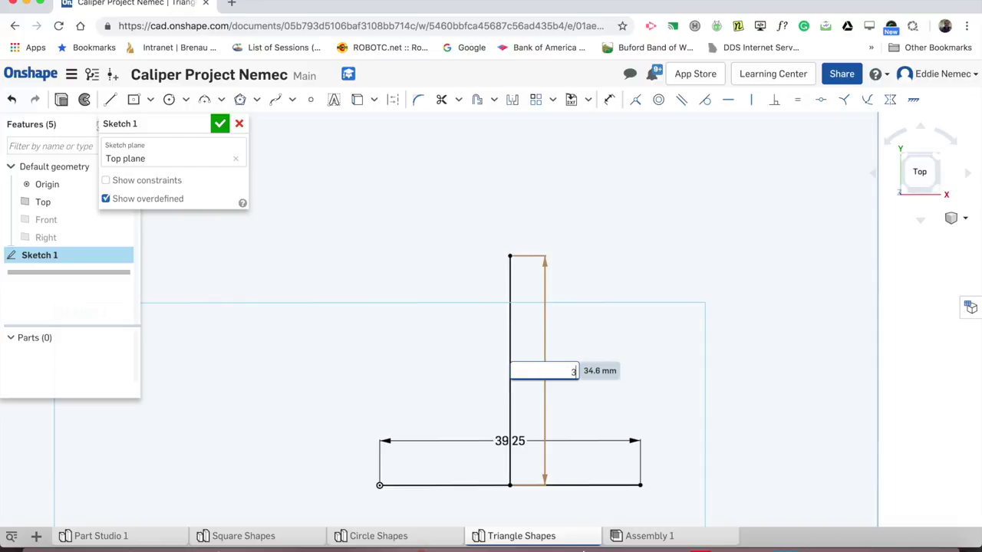
{"action": "type", "text": "4.5"}
{"action": "key", "text": "Return"}
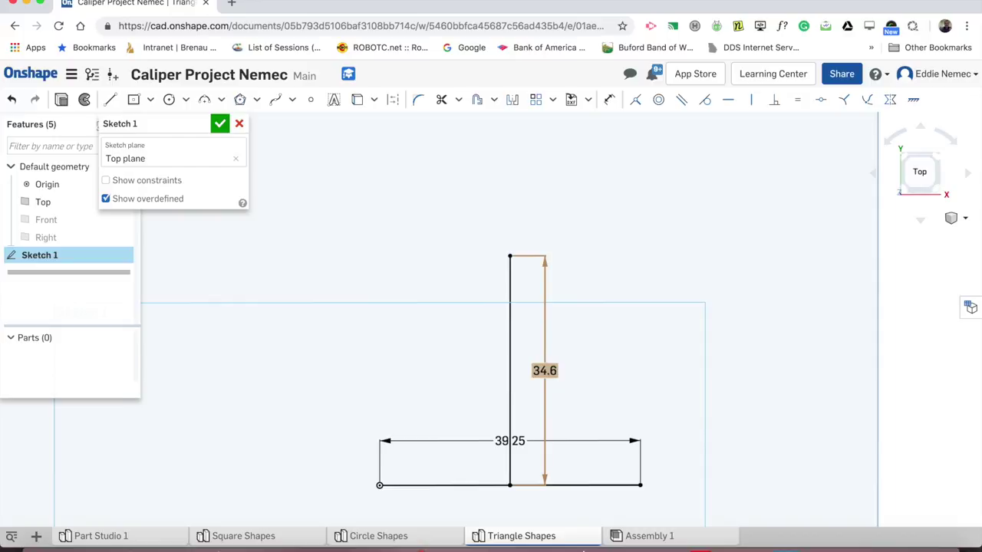
Draw lines from the top of the vertical line to both ends of the base to close the large triangle.
{"action": "left_click", "coordinate": [109, 101]}
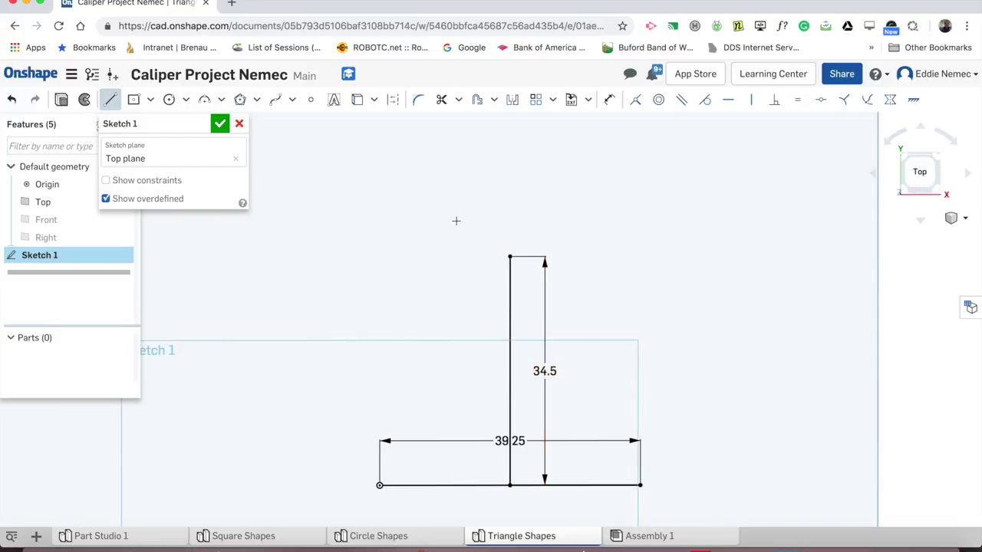
{"action": "mouse_move", "coordinate": [510, 256]}
{"action": "left_mouse_down"}
{"action": "mouse_move", "coordinate": [640, 456]}
{"action": "mouse_move", "coordinate": [640, 485]}
{"action": "left_mouse_up"}
{"action": "mouse_move", "coordinate": [510, 256]}
{"action": "left_mouse_down"}
{"action": "mouse_move", "coordinate": [449, 314]}
{"action": "mouse_move", "coordinate": [379, 485]}
{"action": "left_mouse_up"}
Draw a horizontal base line 20 mm long below the large triangle for a second triangle.
{"action": "scroll", "coordinate": [416, 330], "scroll_direction": "up", "scroll_amount": 3}
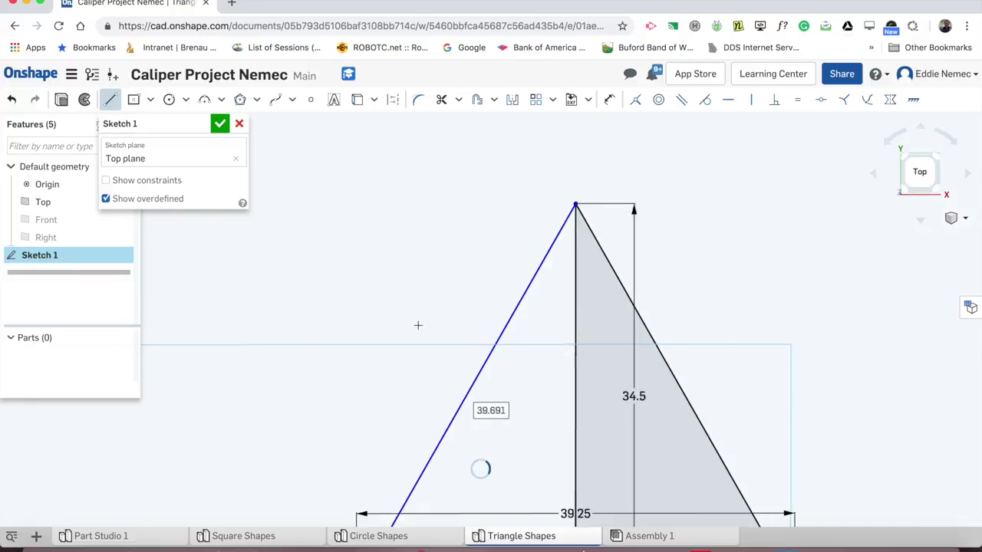
{"action": "scroll", "coordinate": [421, 321], "scroll_direction": "down", "scroll_amount": 5}
{"action": "middle_click_drag", "start_coordinate": [420, 320], "coordinate": [536, 83]}
{"action": "scroll", "coordinate": [537, 234], "scroll_direction": "down", "scroll_amount": 1}
{"action": "scroll", "coordinate": [550, 255], "scroll_direction": "up", "scroll_amount": 2}
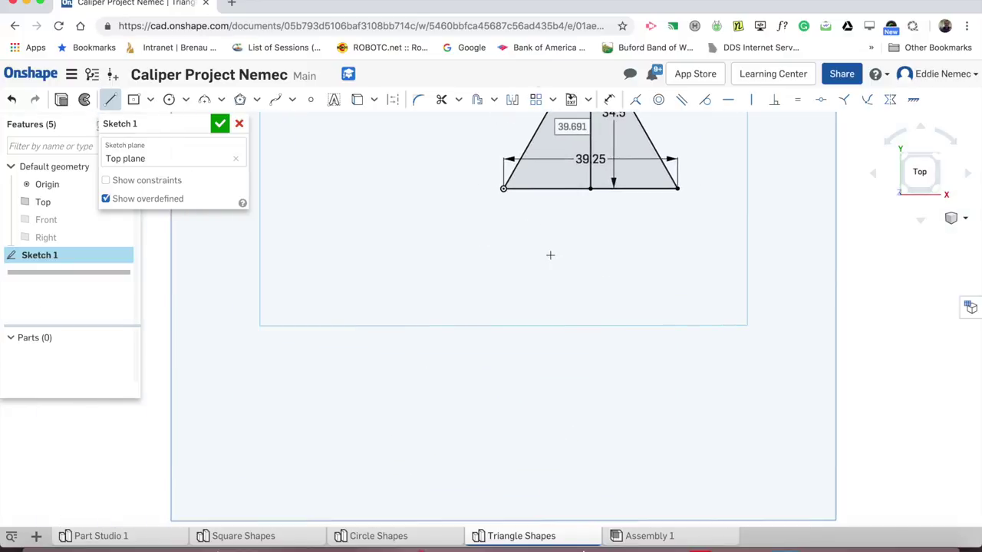
{"action": "left_click_drag", "start_coordinate": [515, 361], "coordinate": [658, 361]}
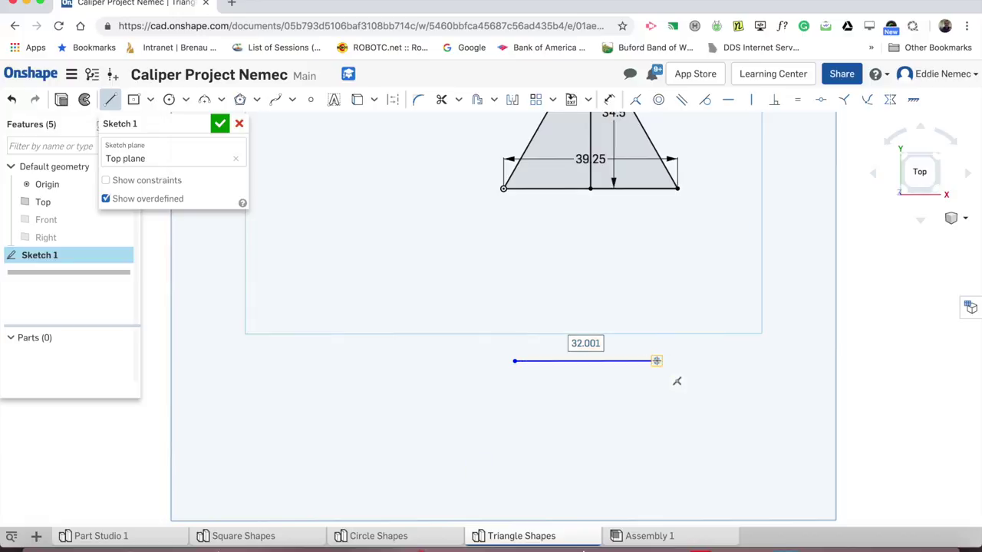
{"action": "key", "text": "Escape"}
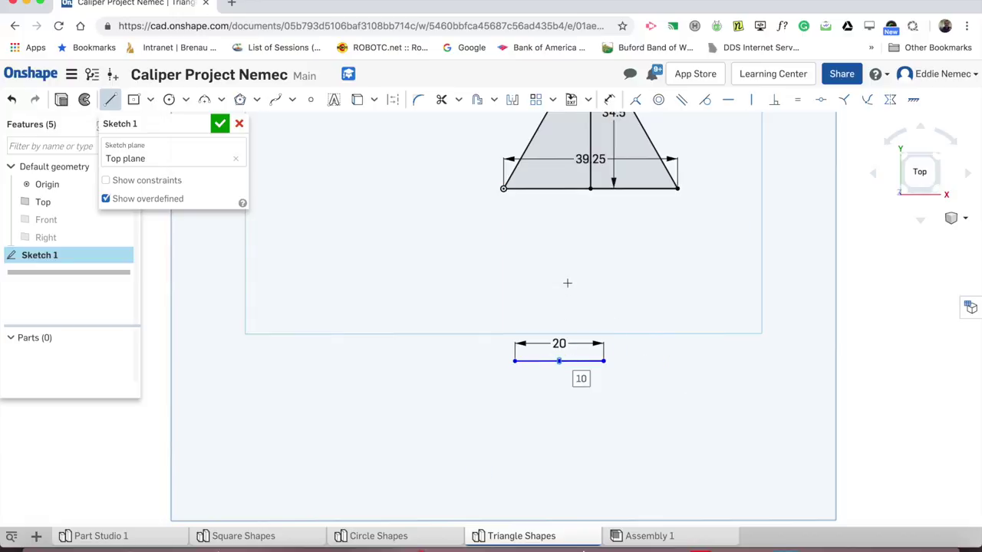
Draw a vertical 10 mm line up from the 20 mm base's midpoint and join its top to both base ends.
{"action": "left_click", "coordinate": [559, 360]}
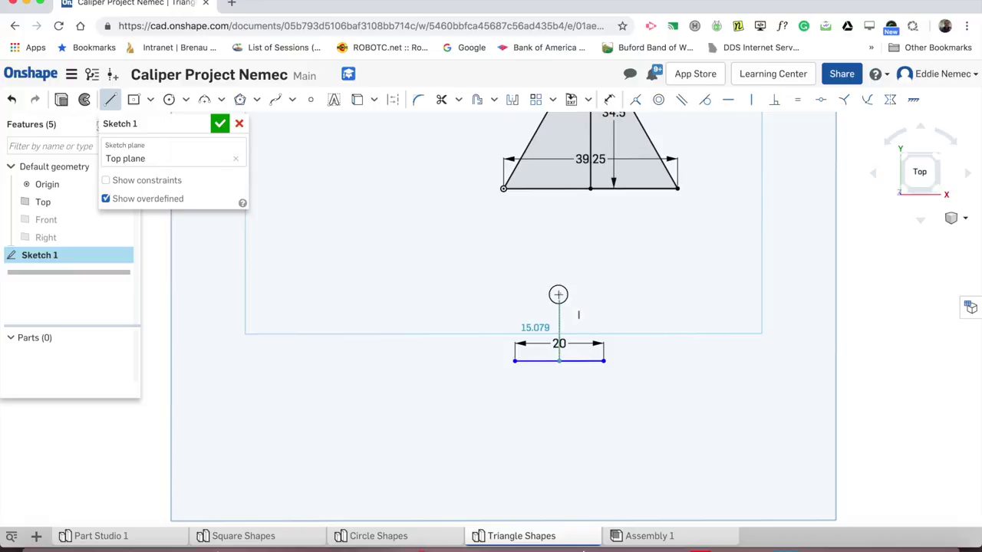
{"action": "left_click", "coordinate": [559, 294]}
{"action": "type", "text": "10"}
{"action": "key", "text": "Return"}
{"action": "left_click", "coordinate": [604, 360]}
{"action": "left_click", "coordinate": [558, 318]}
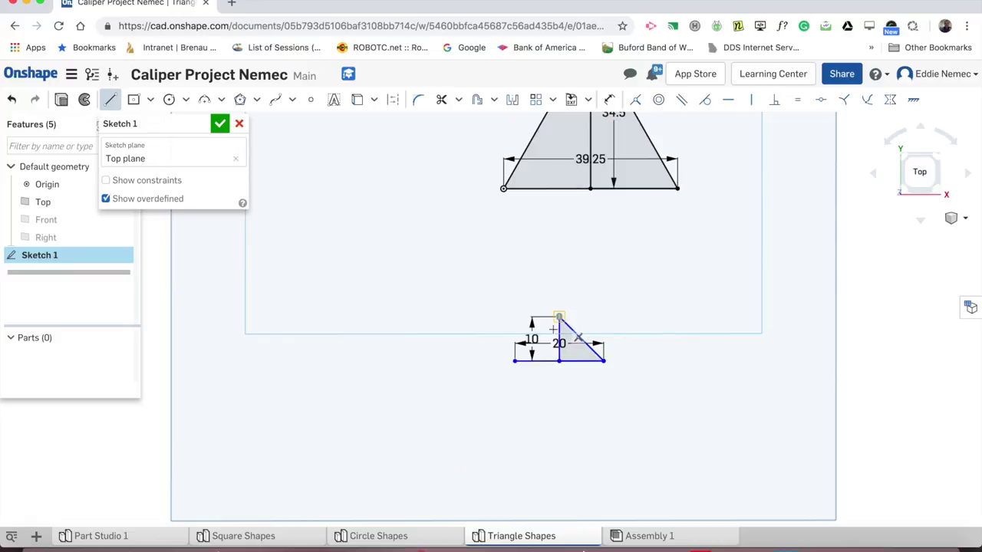
{"action": "left_click", "coordinate": [514, 360]}
Extrude the sketched large and small triangles 5.8 mm as new solid parts.
{"action": "left_click", "coordinate": [64, 100]}
{"action": "left_click", "coordinate": [207, 238]}
{"action": "type", "text": "5.8"}
{"action": "key", "text": "Return"}
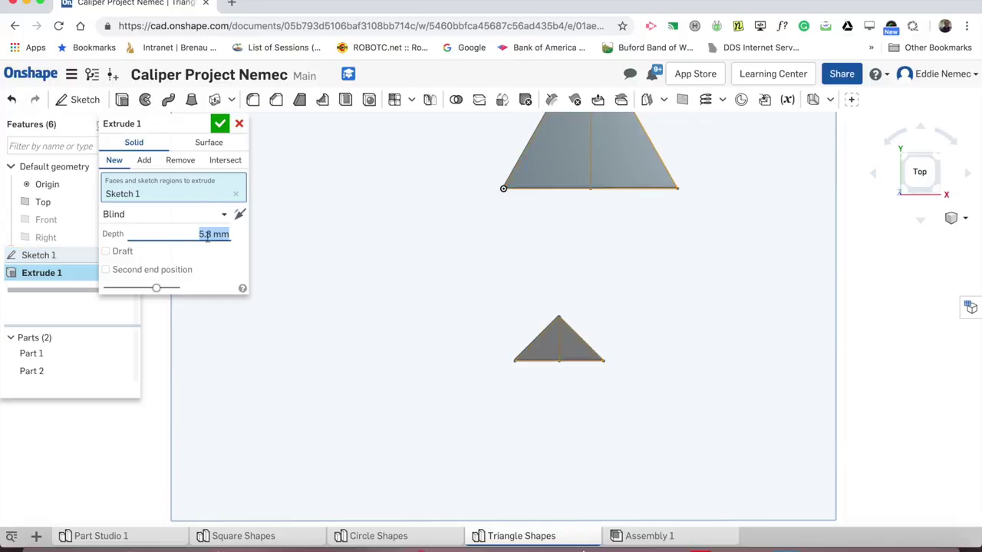
{"action": "left_click", "coordinate": [220, 125]}
{"action": "scroll", "coordinate": [300, 210], "scroll_direction": "up", "scroll_amount": 2}
{"action": "scroll", "coordinate": [313, 225], "scroll_direction": "down", "scroll_amount": 4}
{"action": "scroll", "coordinate": [314, 222], "scroll_direction": "down", "scroll_amount": 2}
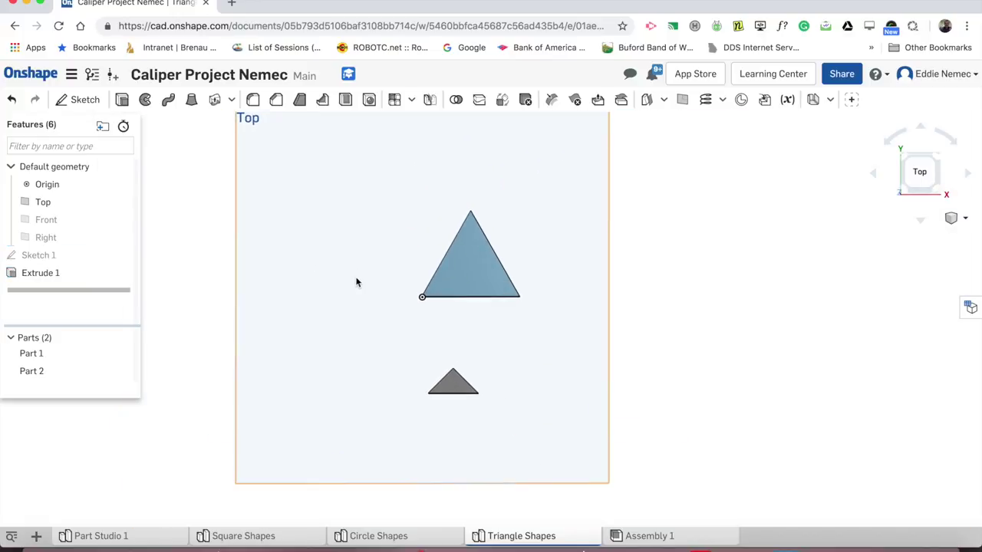
Create a new part studio and rename it Rectangle Parts.
{"action": "left_click", "coordinate": [35, 536]}
{"action": "left_click", "coordinate": [87, 438]}
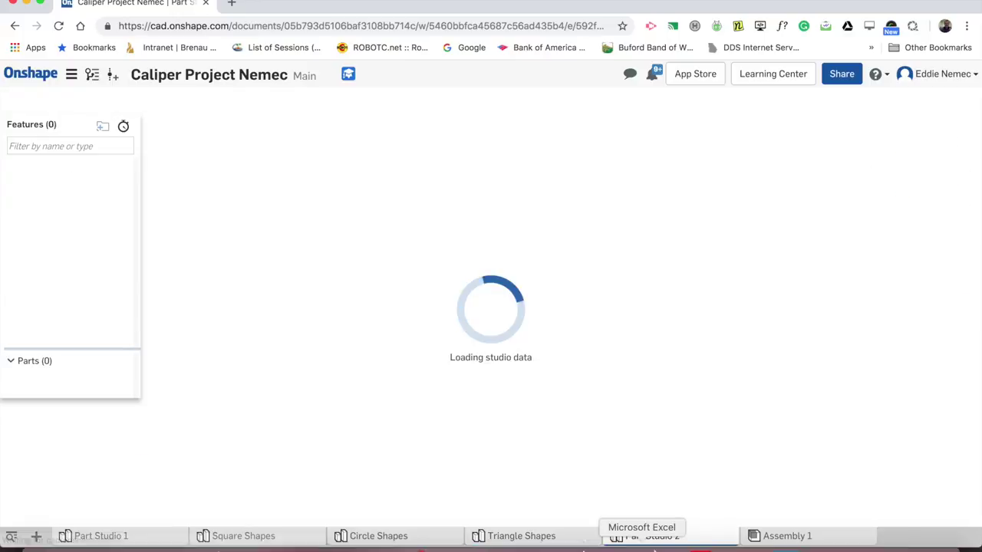
{"action": "right_click", "coordinate": [661, 535]}
{"action": "left_click", "coordinate": [663, 409]}
{"action": "type", "text": "Rectan"}
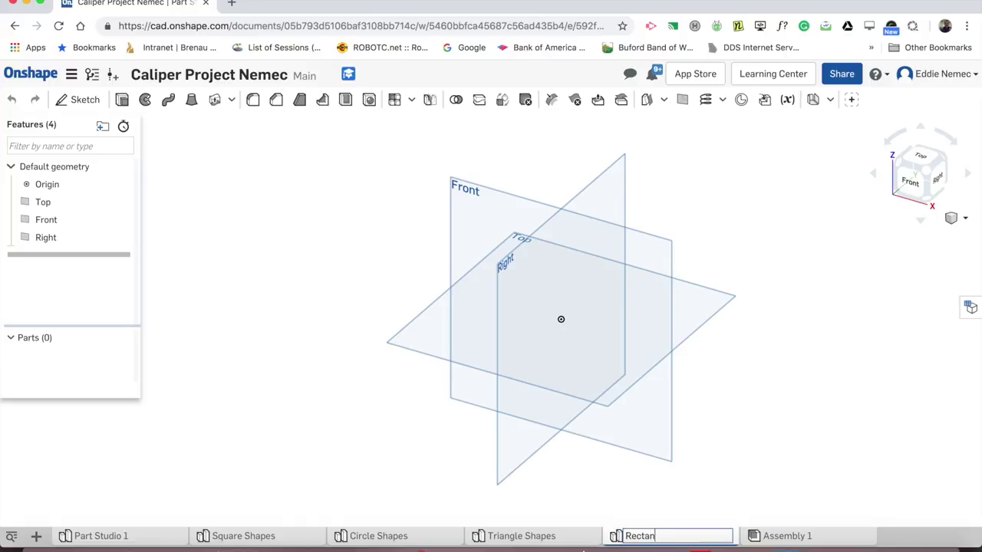
{"action": "type", "text": "gle Parts"}
{"action": "key", "text": "Return"}
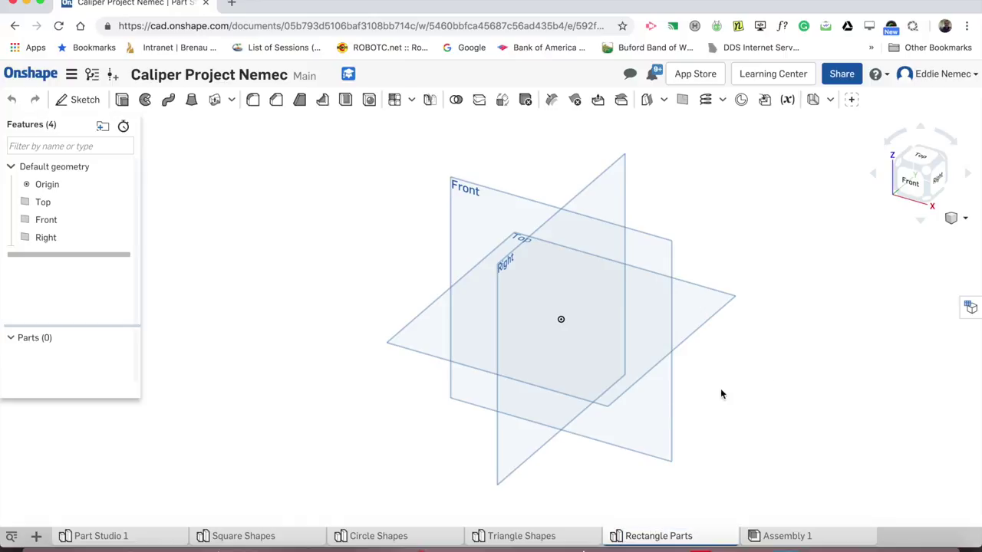
Open Part Studio 1 with the cutout plate and rename it Shape Block.
{"action": "left_click", "coordinate": [101, 536]}
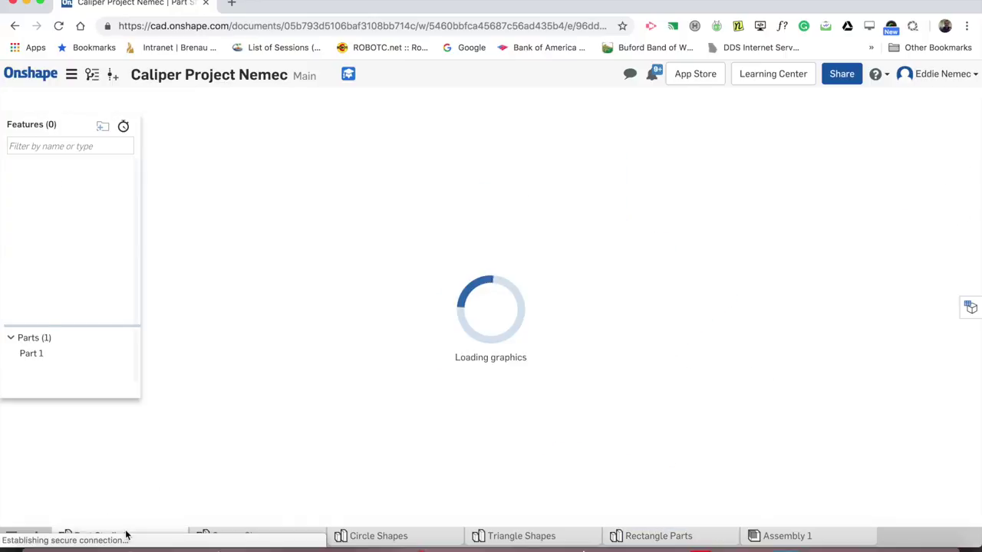
{"action": "right_click", "coordinate": [83, 536]}
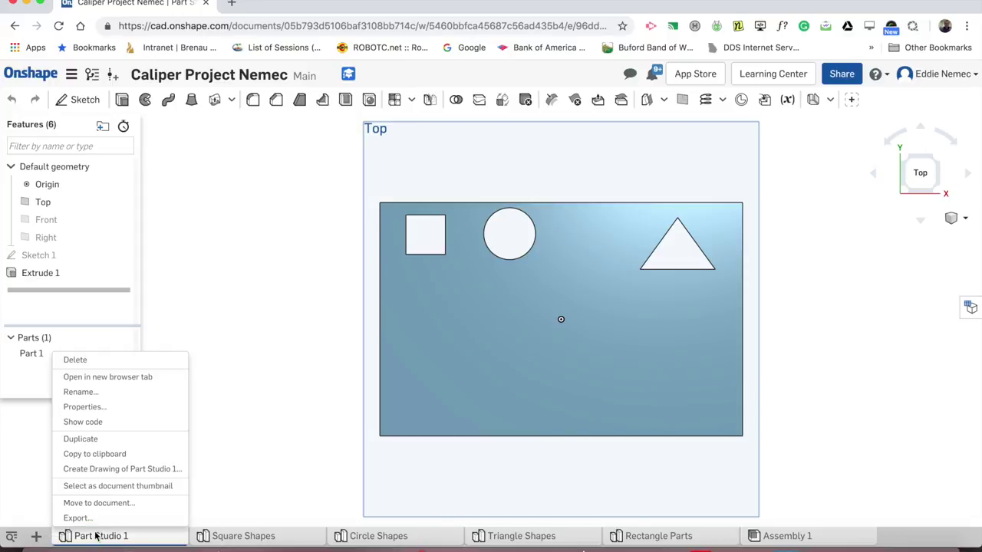
{"action": "left_click", "coordinate": [69, 391]}
{"action": "type", "text": "Shape Block"}
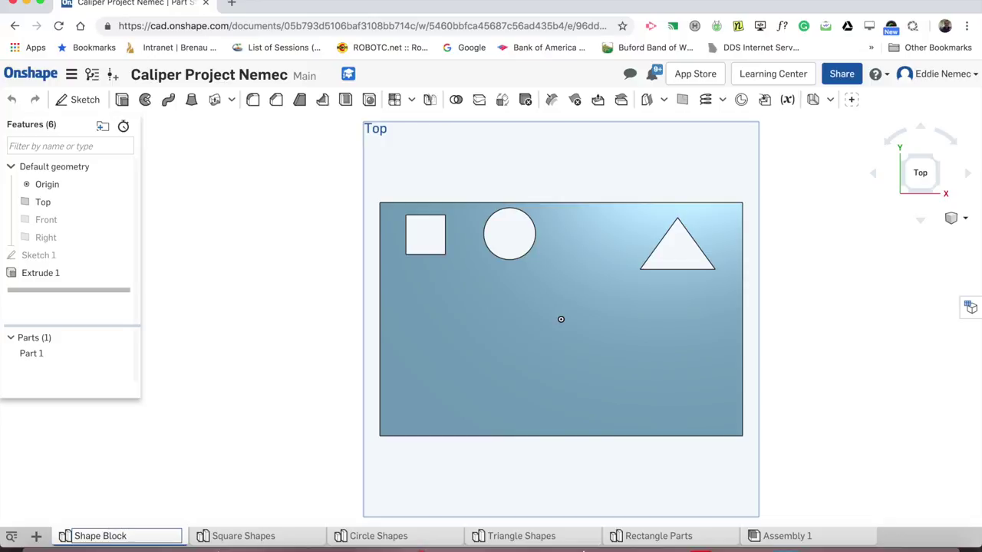
{"action": "key", "text": "Return"}
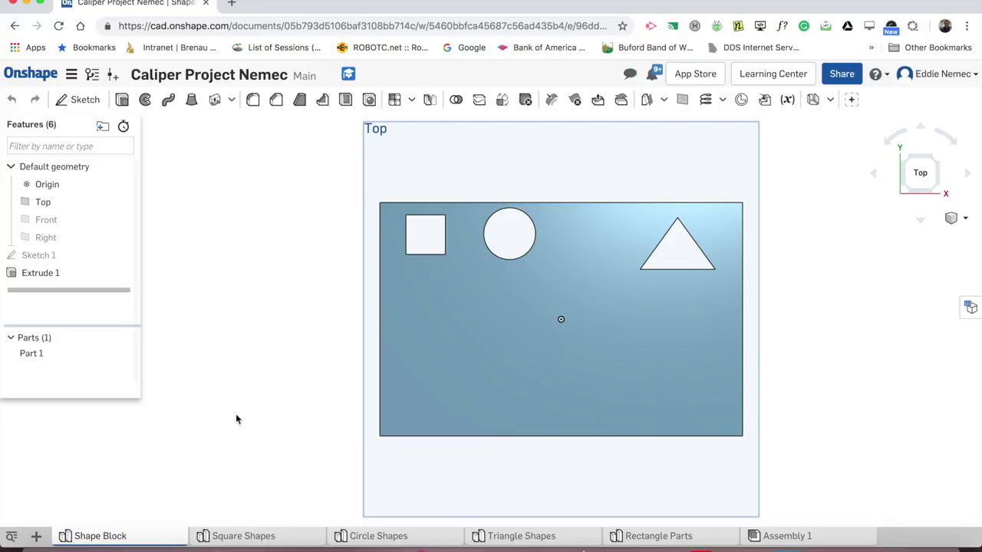
Review the Square Shapes, Circle Shapes and Triangle Shapes part studios and return to Rectangle Parts.
{"action": "left_click", "coordinate": [234, 537]}
{"action": "left_click", "coordinate": [428, 537]}
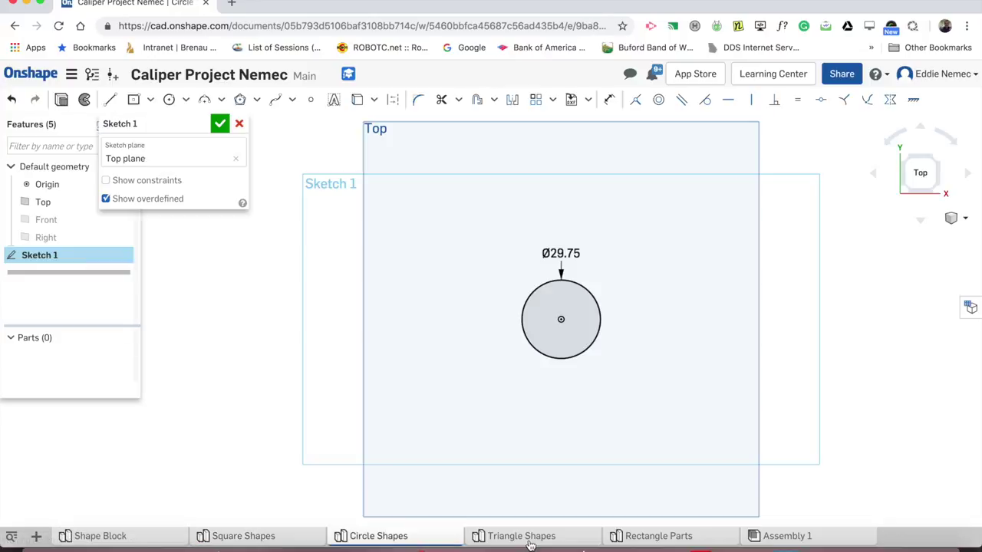
{"action": "left_click", "coordinate": [528, 539]}
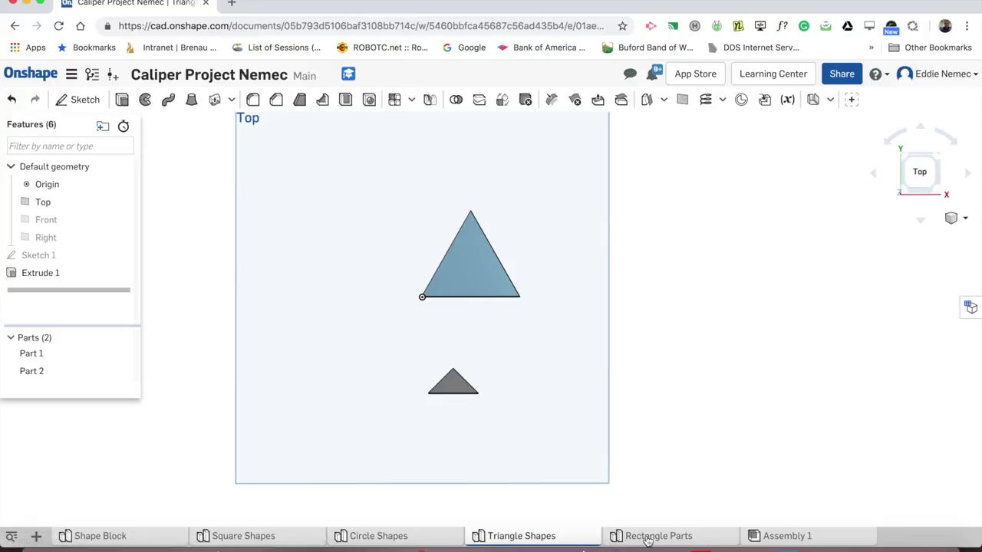
{"action": "left_click", "coordinate": [652, 538]}
{"action": "mouse_move", "coordinate": [668, 544]}
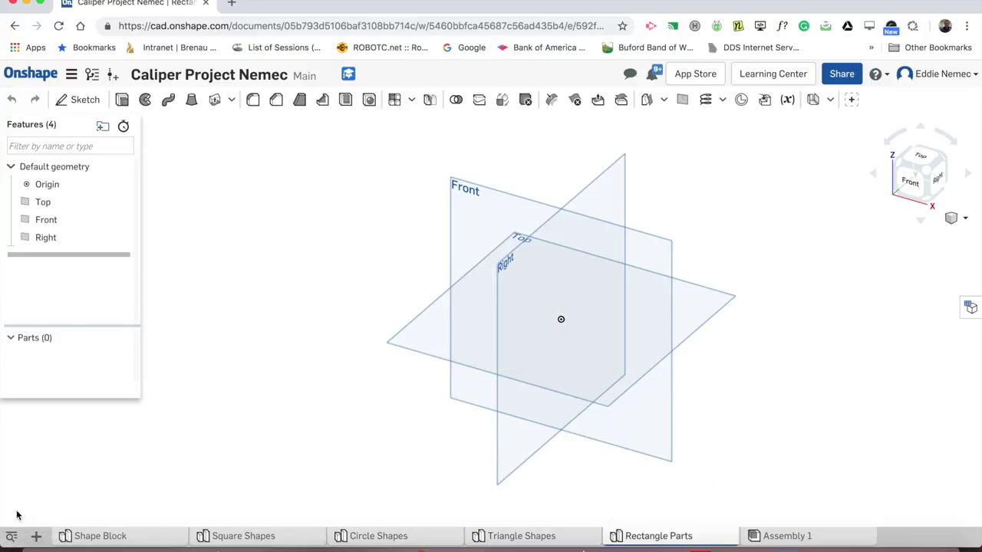